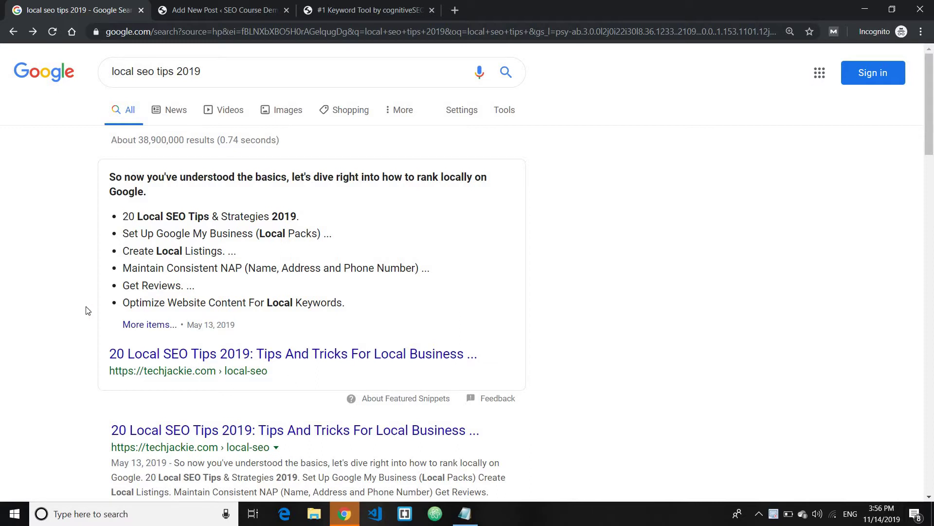
Step: Review the Google results for "local seo tips 2019", examining the featured snippet and the "20 Local SEO Tips 2019" listing title
left_click_drag(207, 72, 110, 71)
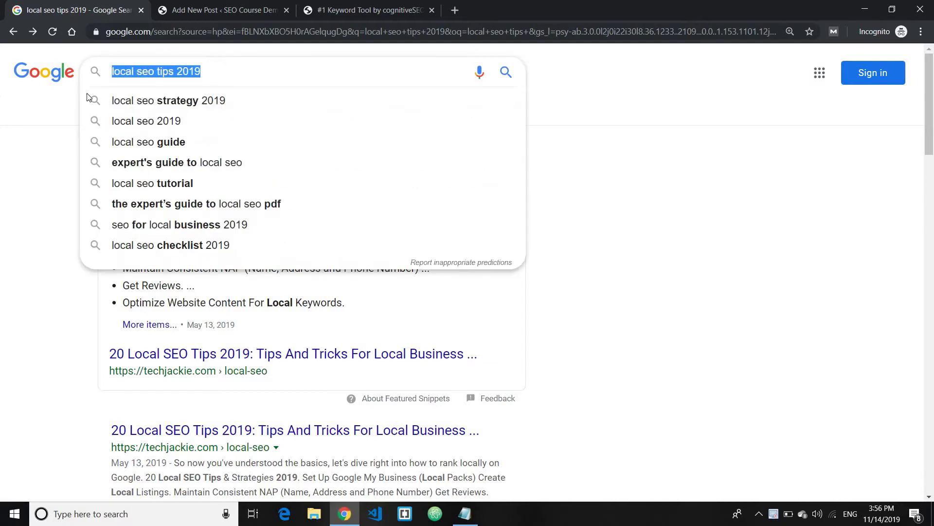
left_click(43, 167)
scroll(57, 201, "down", 4)
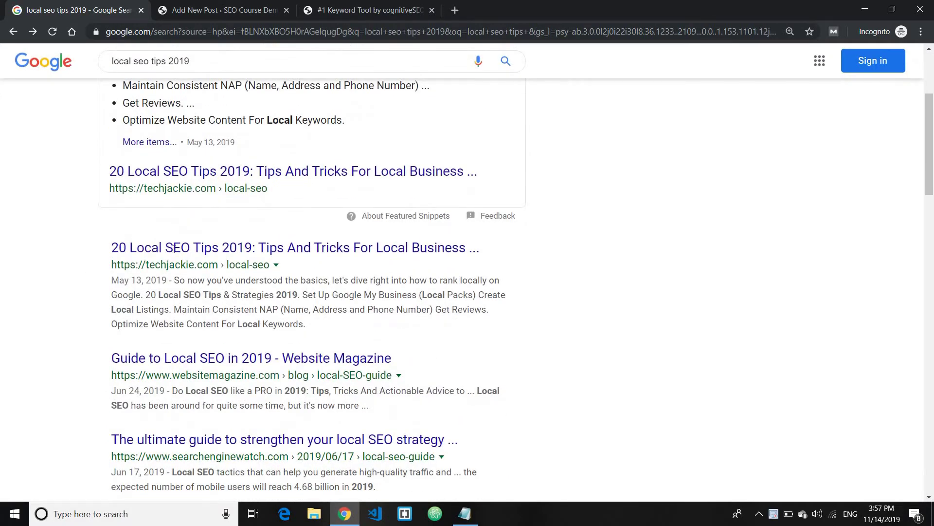
left_click_drag(88, 247, 552, 253)
left_click(553, 253)
scroll(428, 294, "up", 4)
left_click_drag(54, 248, 30, 145)
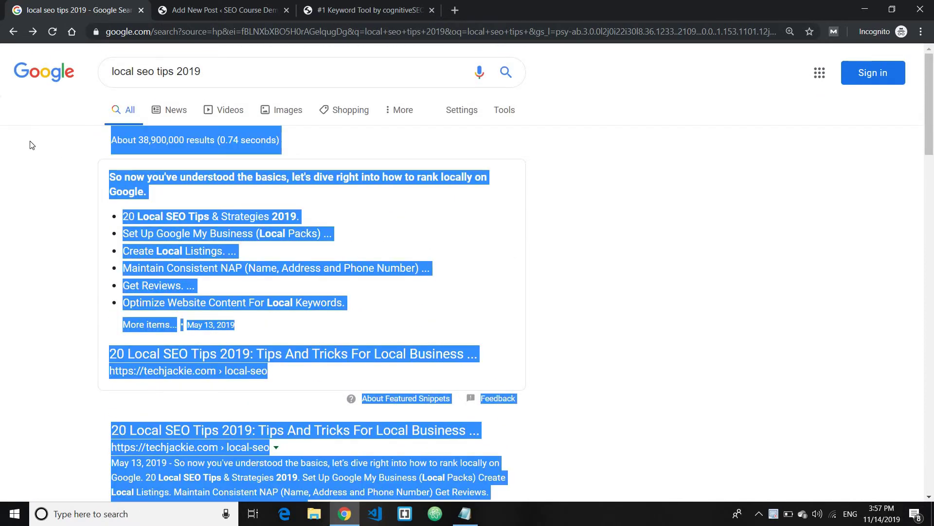
left_click(46, 207)
Step: Search Google for "sem for beginners"
left_click(101, 72)
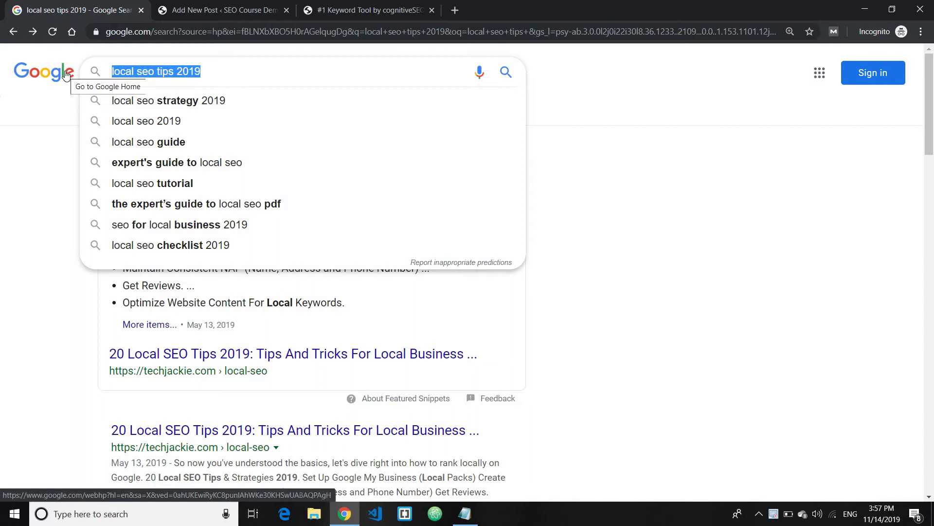
type("sem for be")
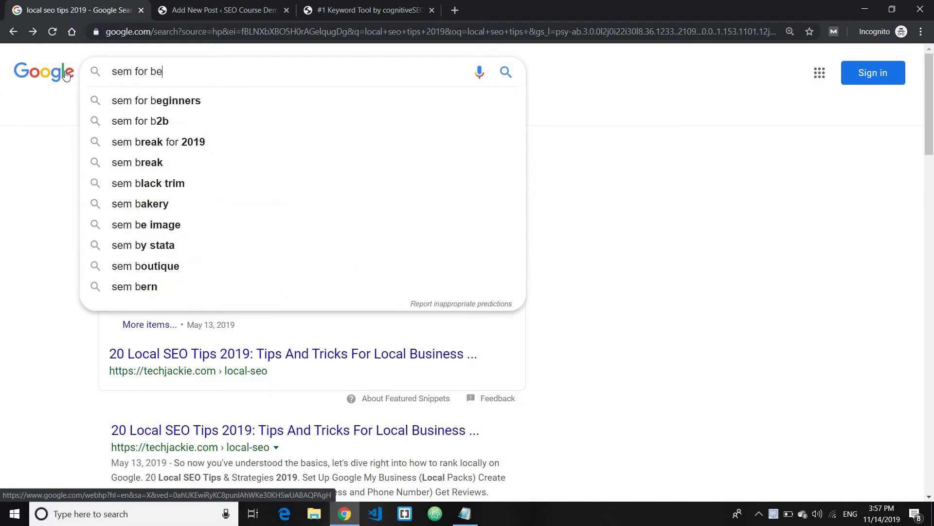
left_click(113, 100)
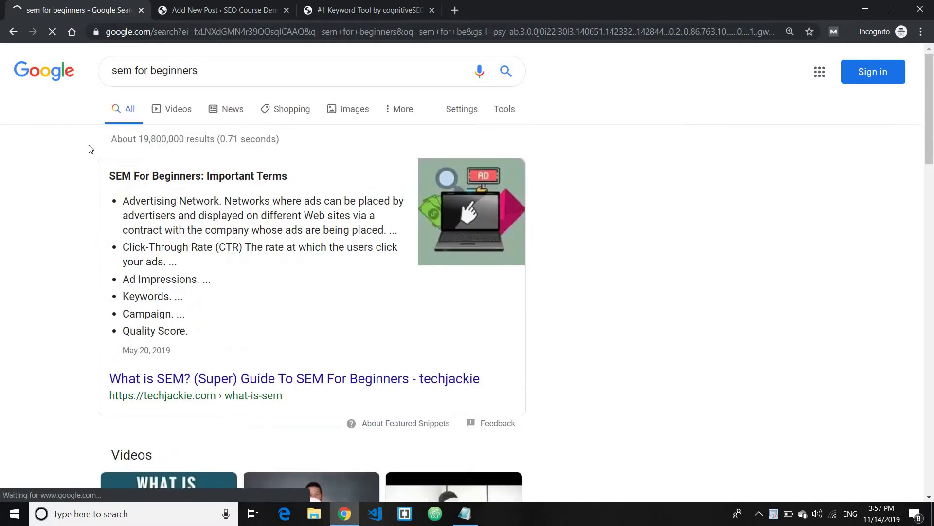
Step: Examine the techjackie SEM guide's placement in the search results, both in the featured snippet and in the regular listings
scroll(96, 141, "down", 3)
key("ctrl+a")
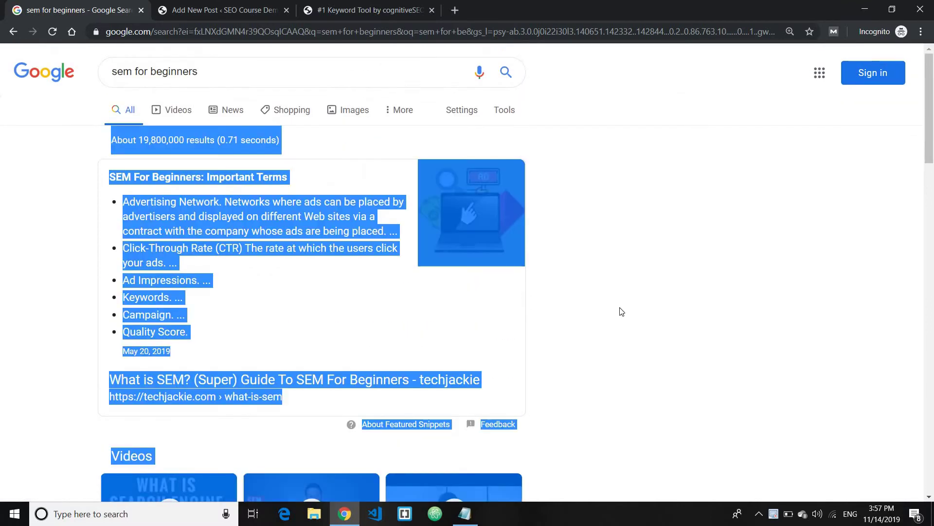
scroll(663, 269, "down", 6)
left_click(663, 269)
scroll(661, 268, "down", 5)
left_click_drag(618, 346, 50, 323)
left_click(51, 322)
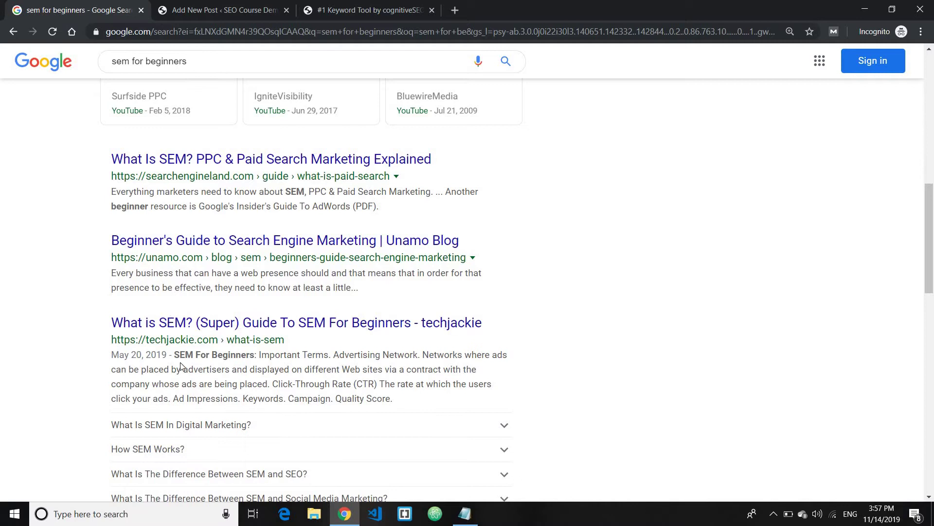
scroll(182, 367, "up", 5)
scroll(182, 367, "up", 5)
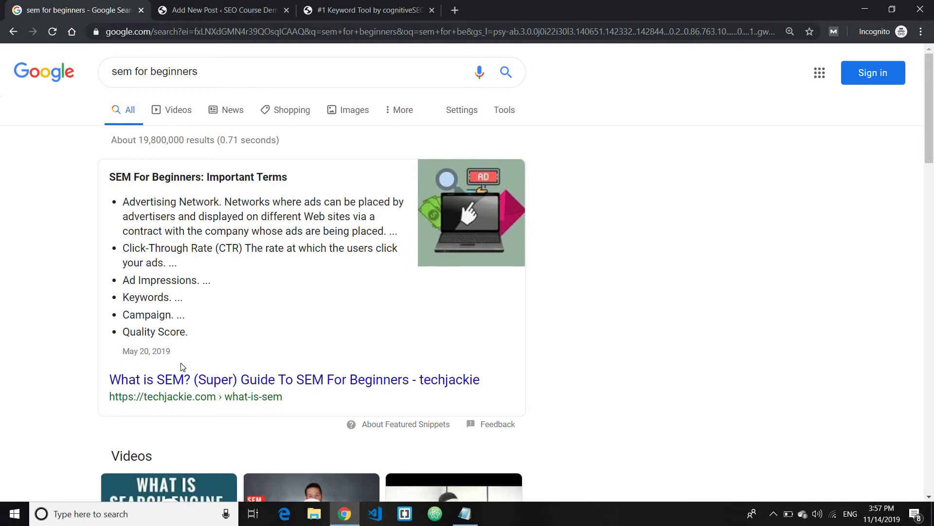
Step: Switch to the WordPress post editor and look over the title field, the content area and the Yoast SEO section
left_click(221, 10)
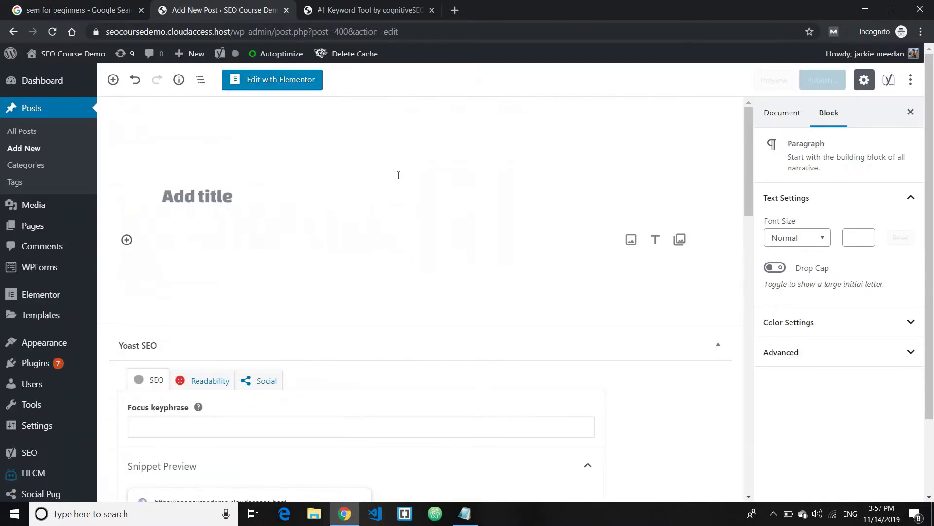
left_click(319, 194)
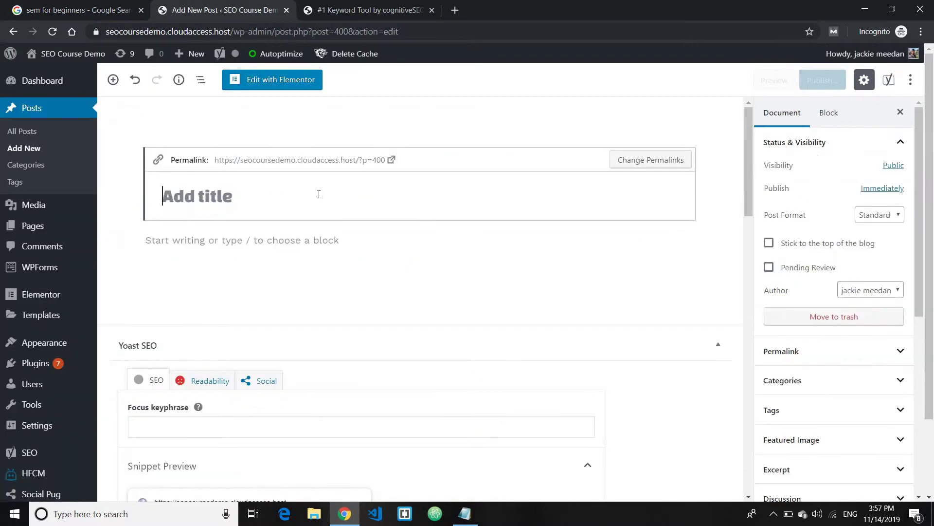
left_click(335, 240)
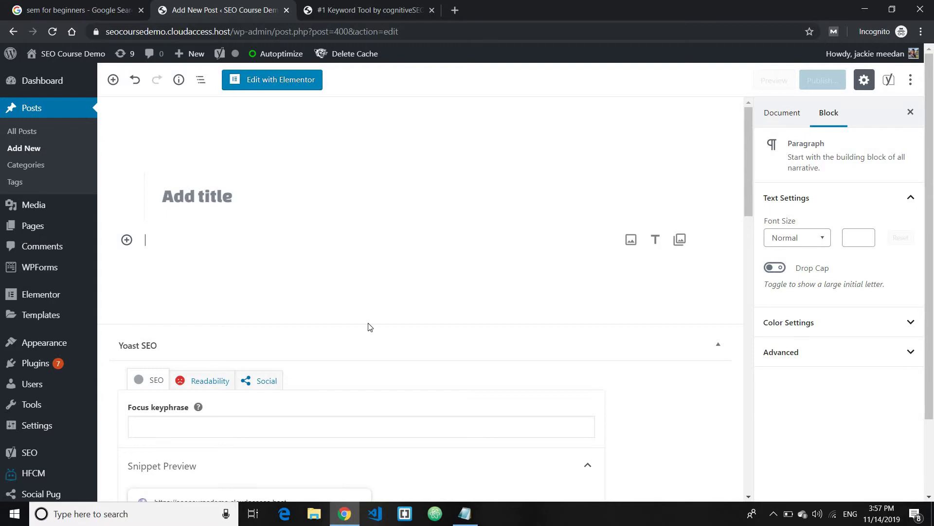
scroll(370, 327, "down", 4)
scroll(329, 286, "up", 4)
Step: Open the Notepad notes and review the article outline from the introduction through all the tips to the conclusion
left_click(464, 514)
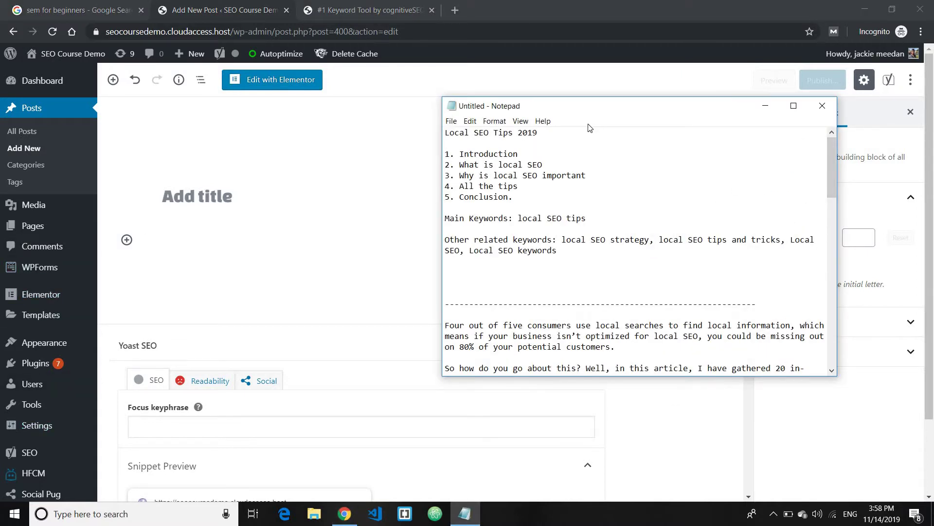
left_click_drag(560, 262, 445, 128)
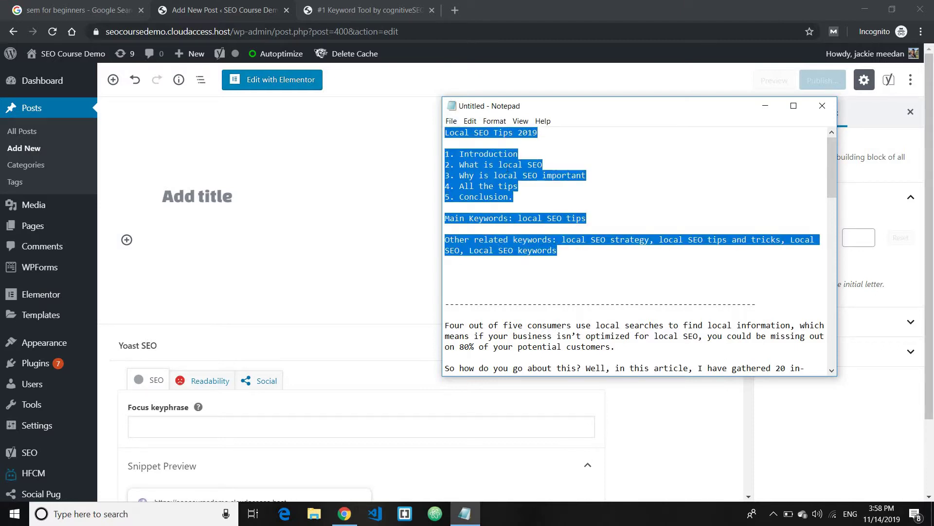
left_click(550, 132)
left_click_drag(538, 133, 456, 167)
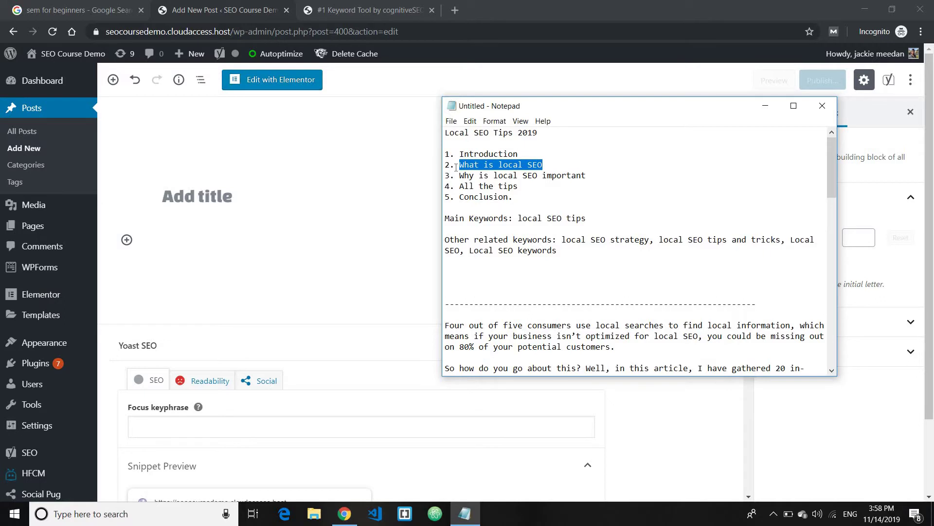
left_click_drag(588, 178, 519, 186)
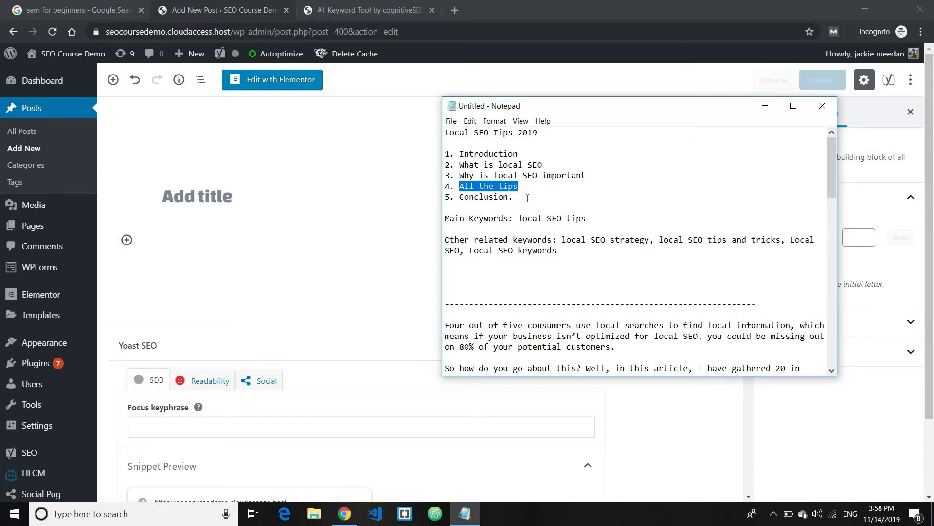
left_click_drag(527, 198, 459, 197)
left_click(506, 207)
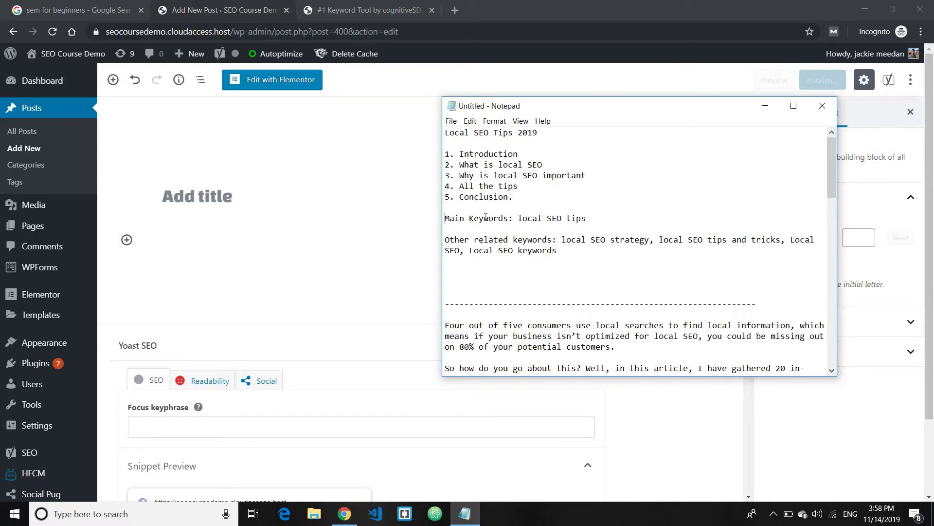
Step: Review the main keyword and the other related keywords listed in the article notes
left_click_drag(445, 218, 609, 216)
left_click(586, 239)
left_click_drag(561, 239, 787, 228)
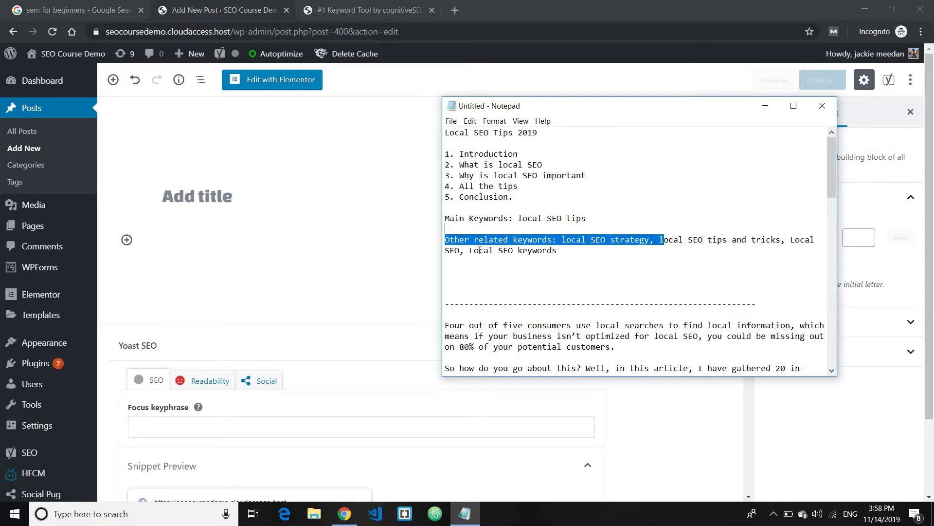
left_click_drag(479, 250, 559, 252)
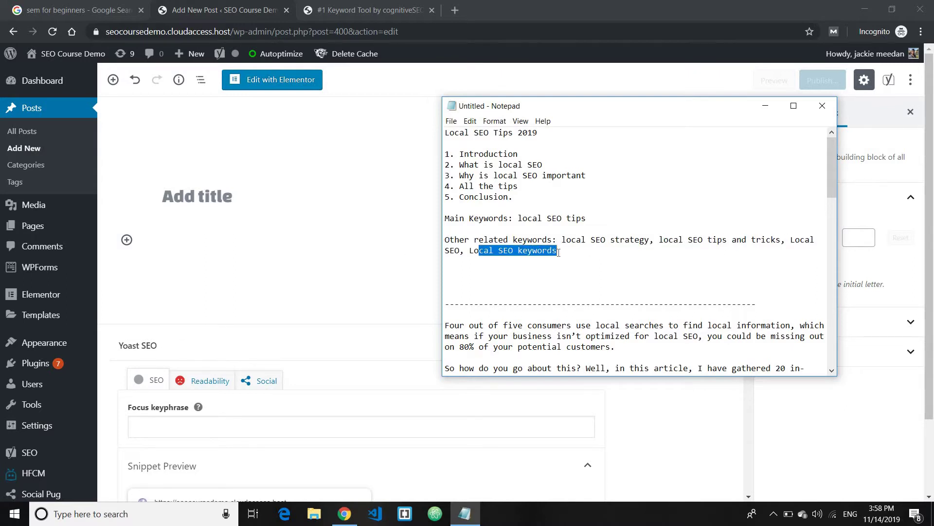
left_click(558, 253)
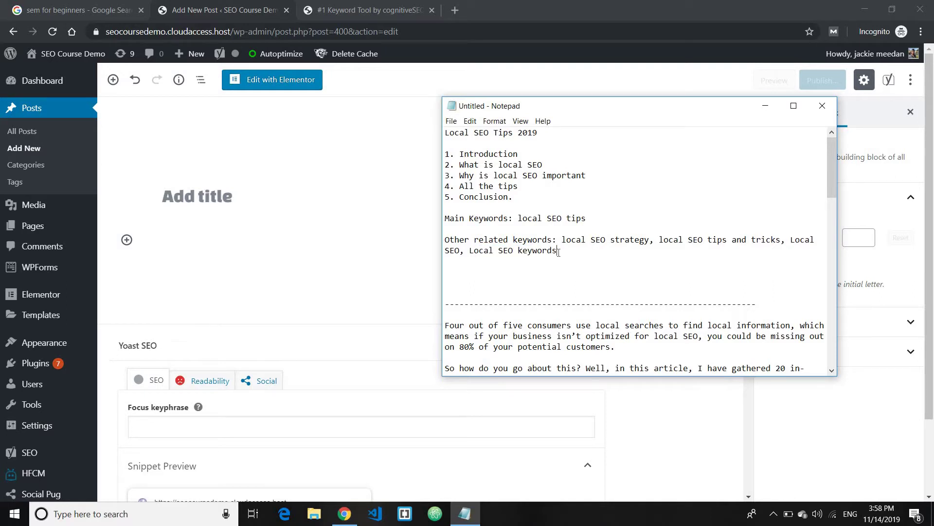
left_click_drag(557, 251, 444, 217)
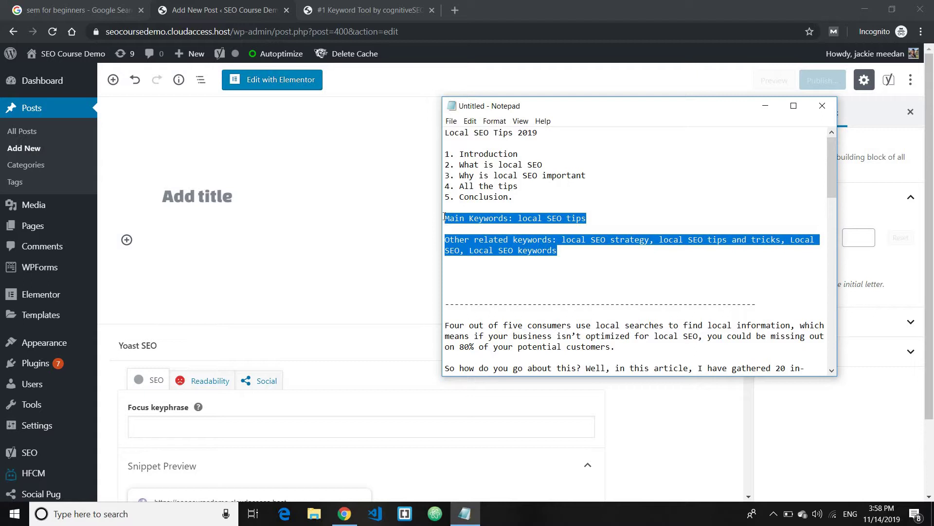
left_click(523, 175)
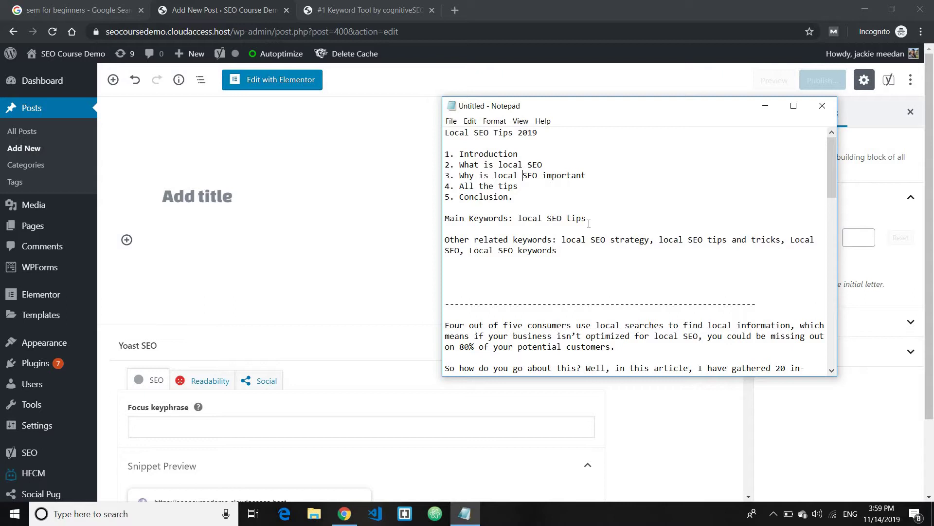
left_click_drag(587, 218, 445, 219)
left_click(543, 240)
left_click_drag(557, 251, 470, 238)
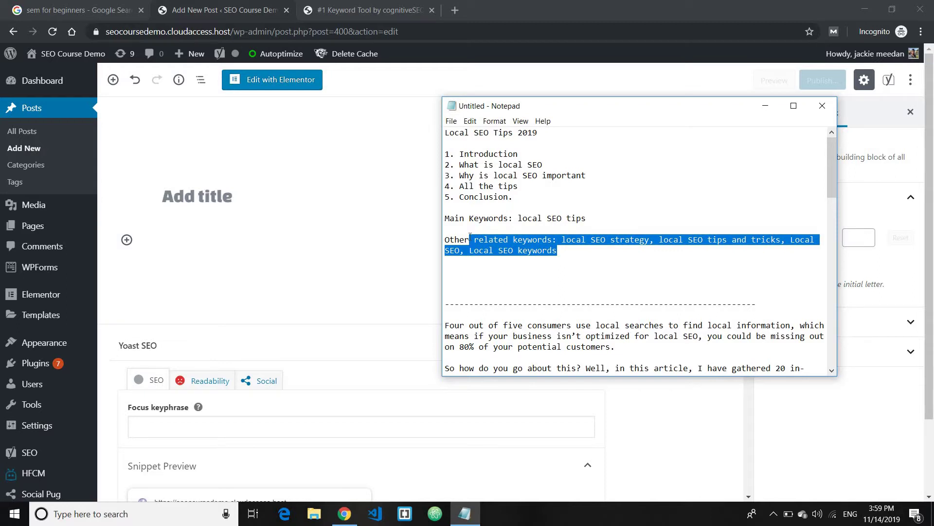
left_click(737, 155)
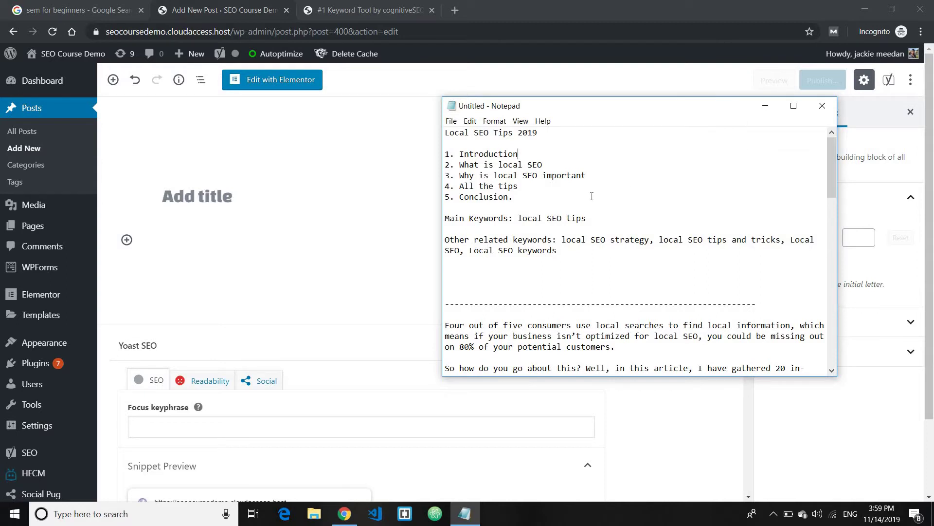
Step: Check the working title in the notes, then return to the WordPress post and activate its title field
left_click_drag(542, 137, 441, 138)
left_click(408, 203)
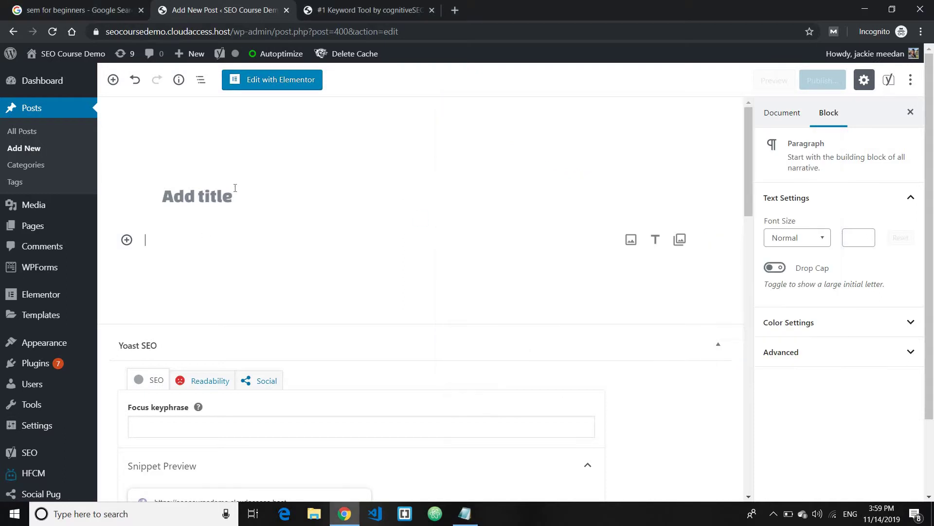
left_click(235, 191)
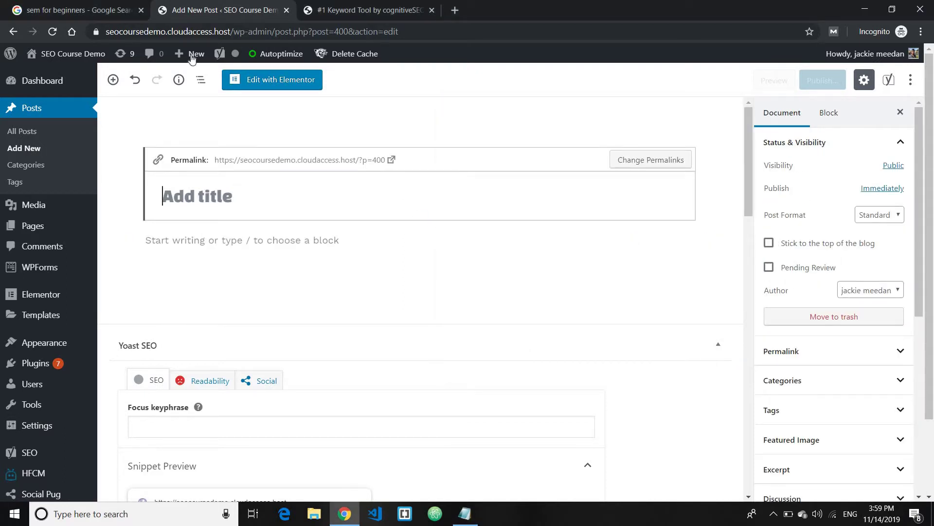
Step: Switch to the Google results and examine how the techjackie SEM guide's title includes the search phrase
left_click(119, 4)
scroll(191, 113, "down", 12)
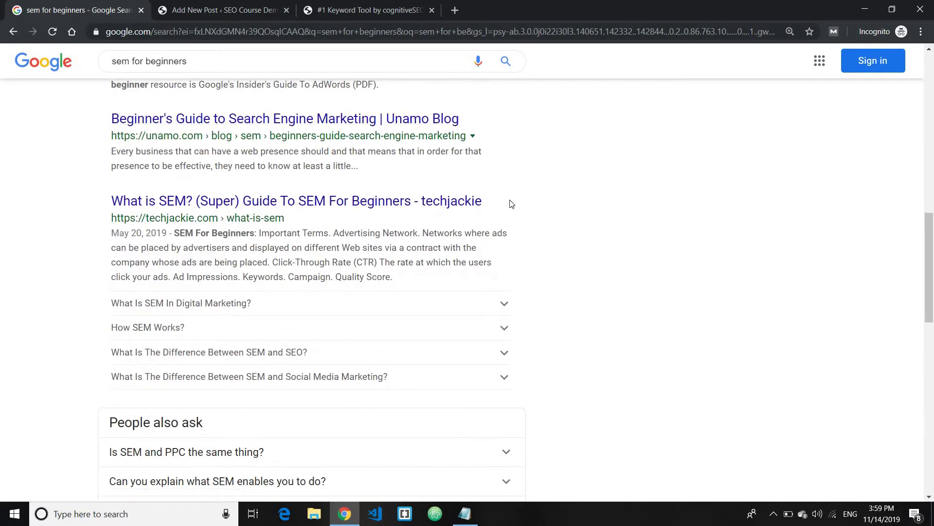
left_click_drag(511, 202, 109, 201)
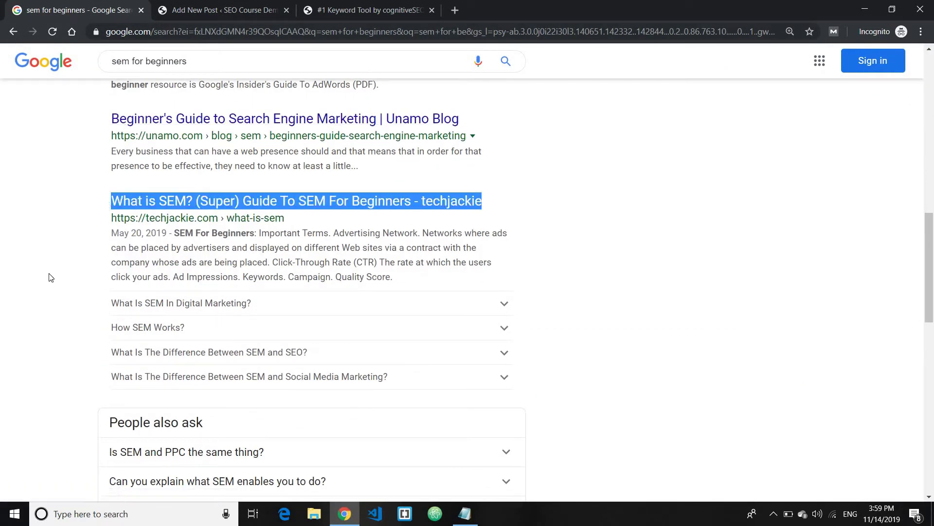
left_click(550, 216)
scroll(279, 74, "down", 5)
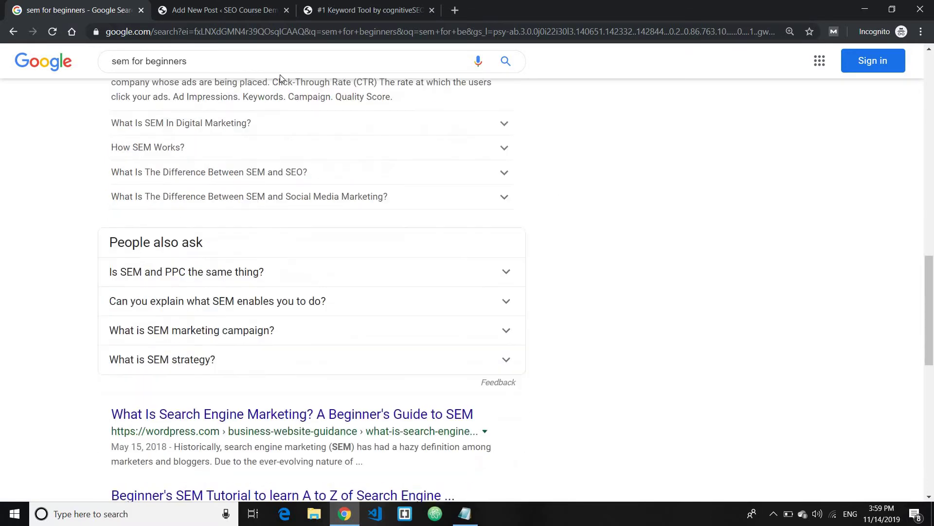
Step: Enter "20 Local SEO Tips 2019:" as the start of the WordPress post's title
left_click(224, 10)
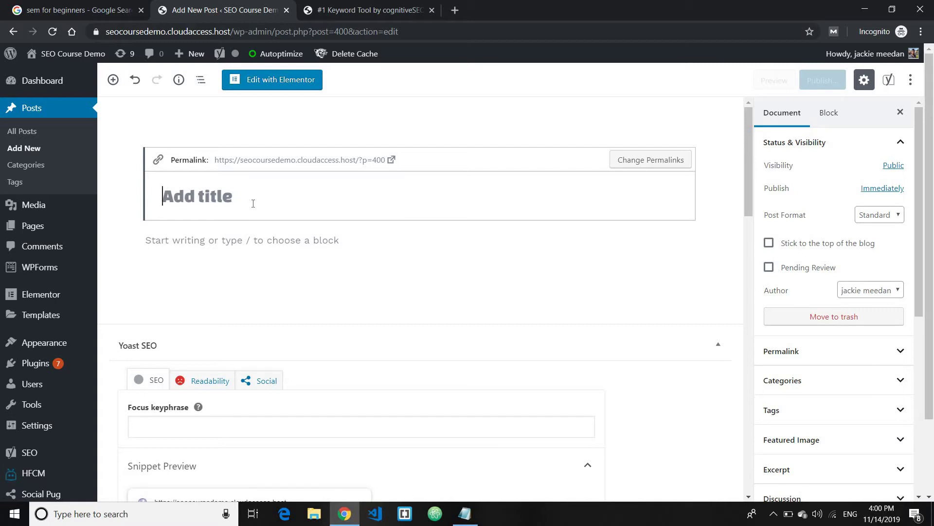
type("20 Loc")
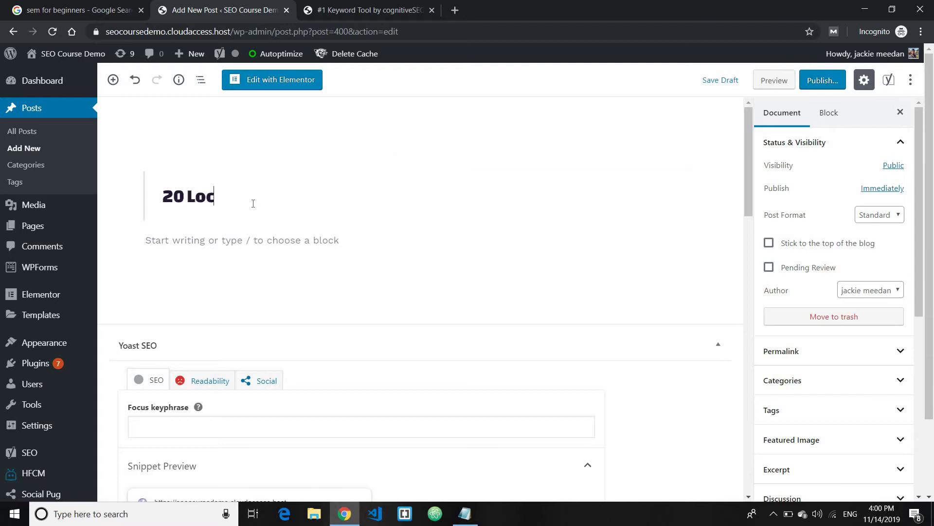
type("al SEO Tips ")
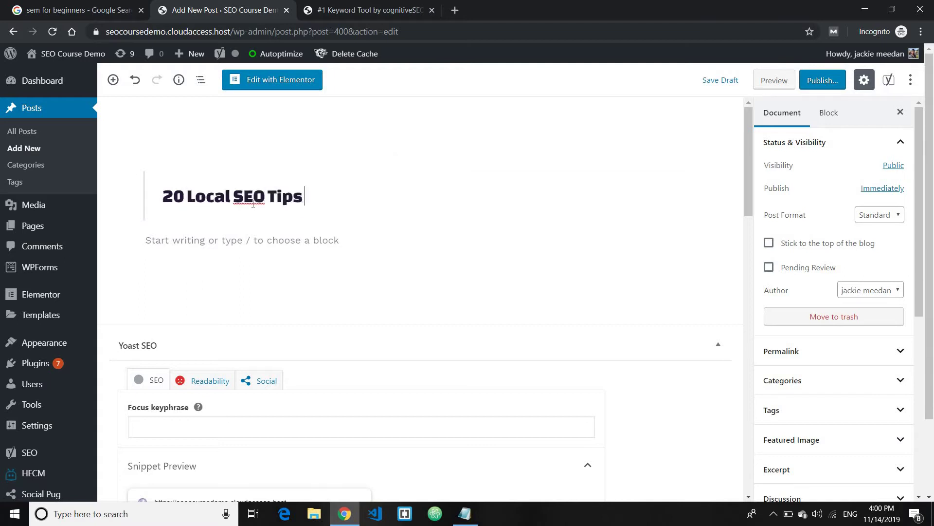
type("2019:")
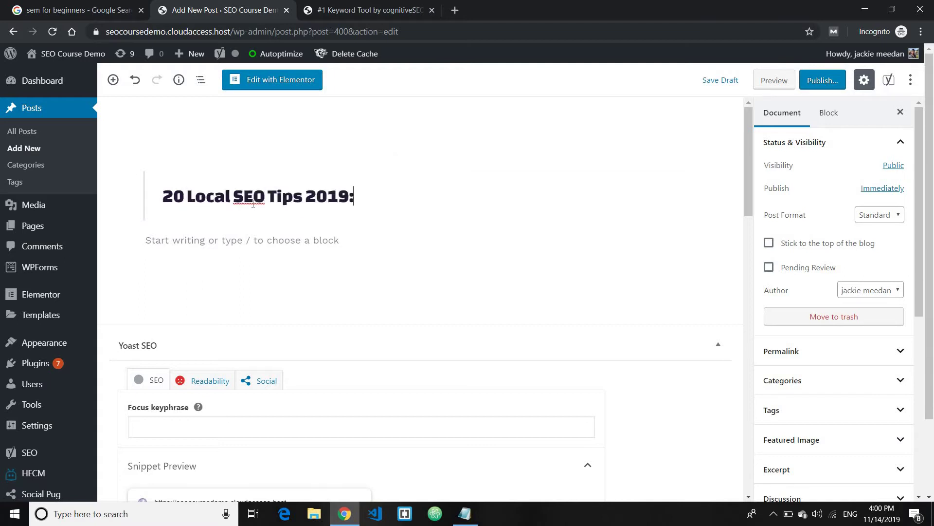
left_click_drag(186, 196, 357, 197)
key("Right")
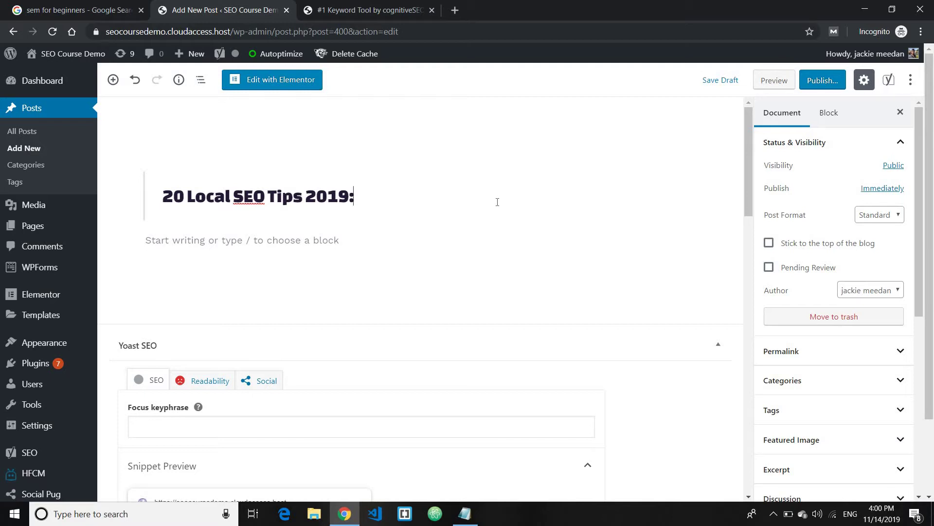
Step: Go back to the Google results for "sem for beginners" and compare how the ranking titles use the search phrase
left_click(119, 4)
scroll(312, 282, "up", 12)
scroll(320, 242, "down", 15)
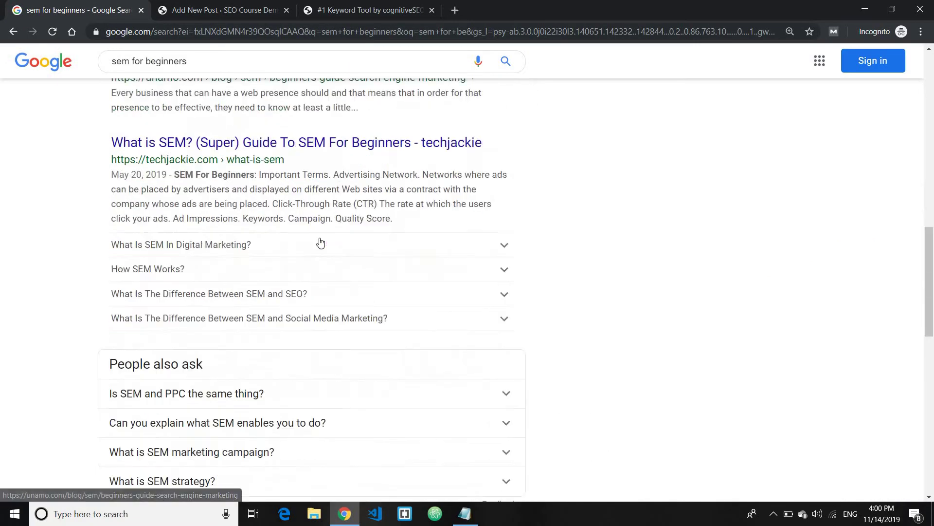
scroll(302, 387, "up", 10)
scroll(301, 387, "up", 7)
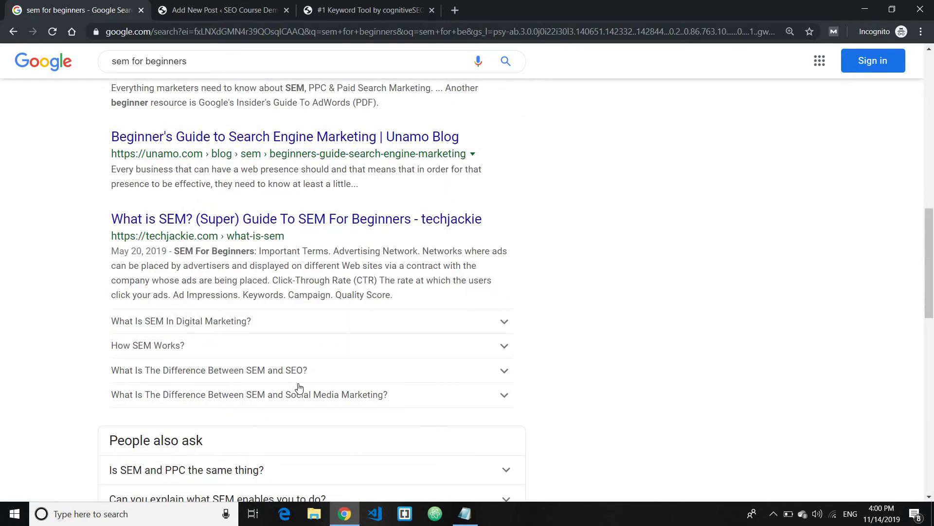
Step: Return to the WordPress post and complete its title after the colon with "Tips To Rank Your Local Business Higher"
left_click(224, 10)
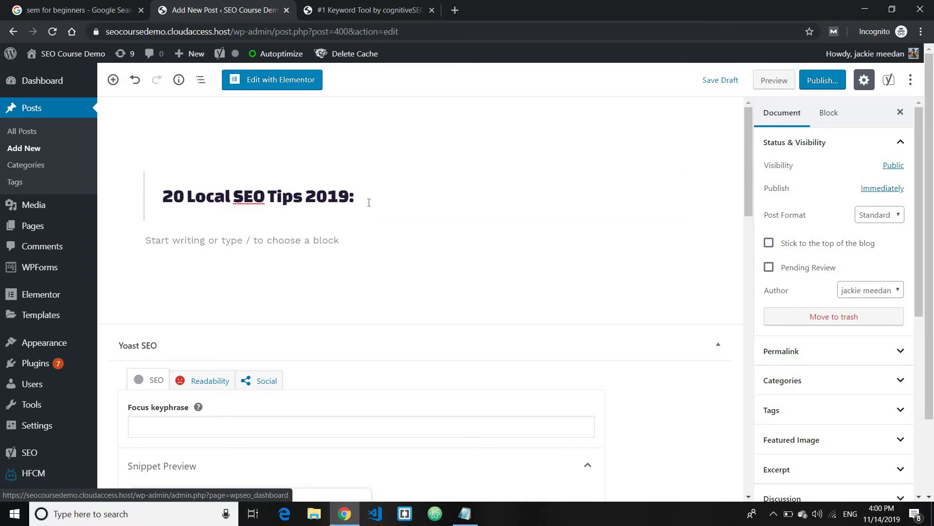
type("Tips To R")
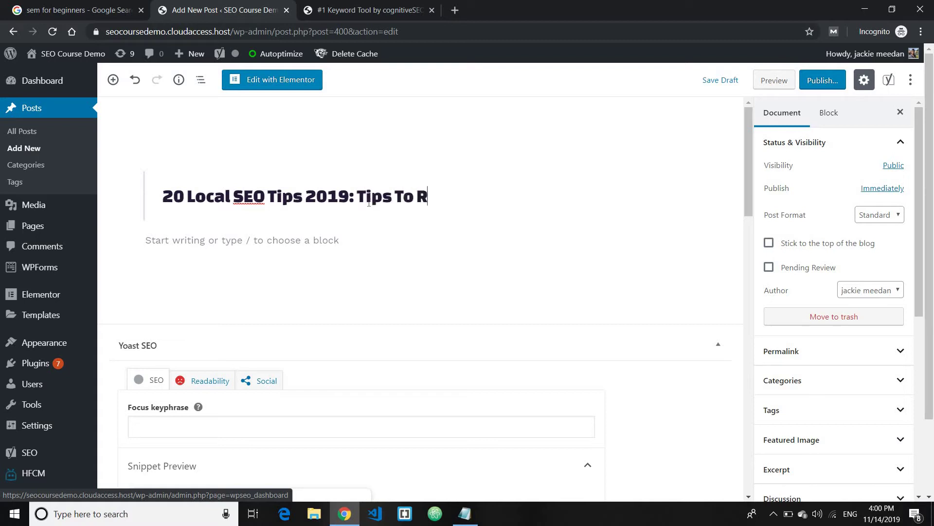
type("ank Your Loca")
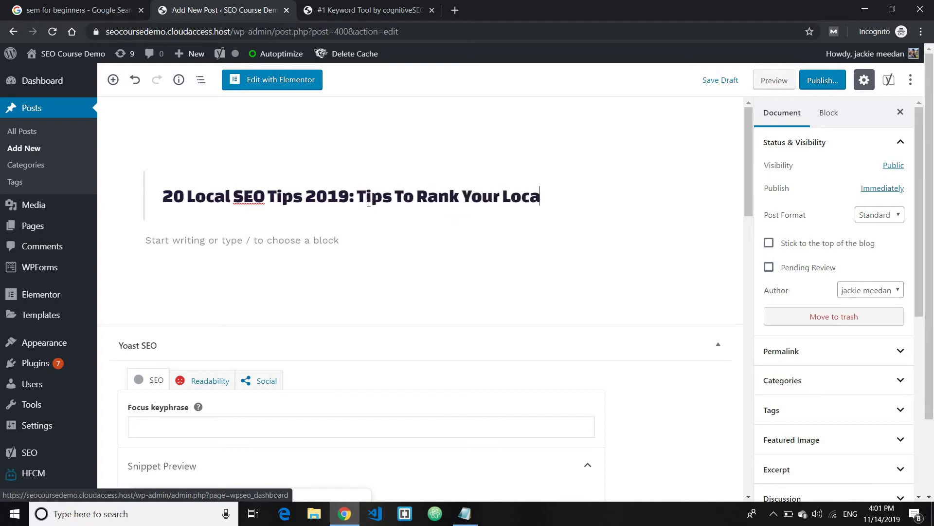
type("l Business ")
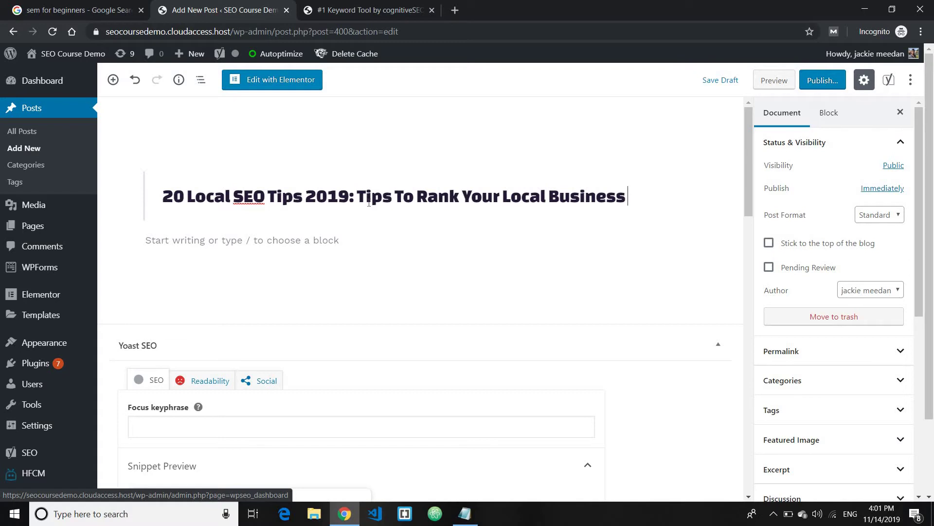
type("Higher")
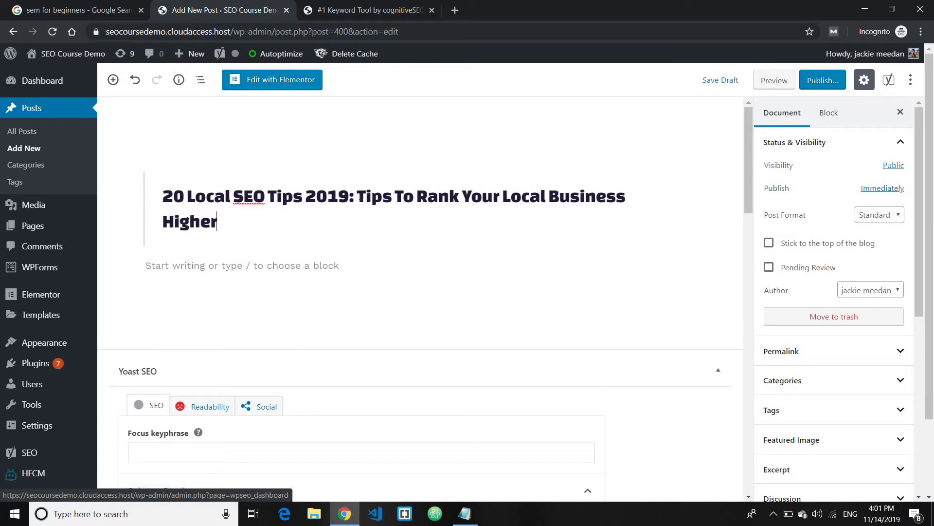
Step: Review the title's descriptive part after the colon and the keyword phrase "Local SEO Tips 2019" before it
left_click_drag(358, 195, 433, 219)
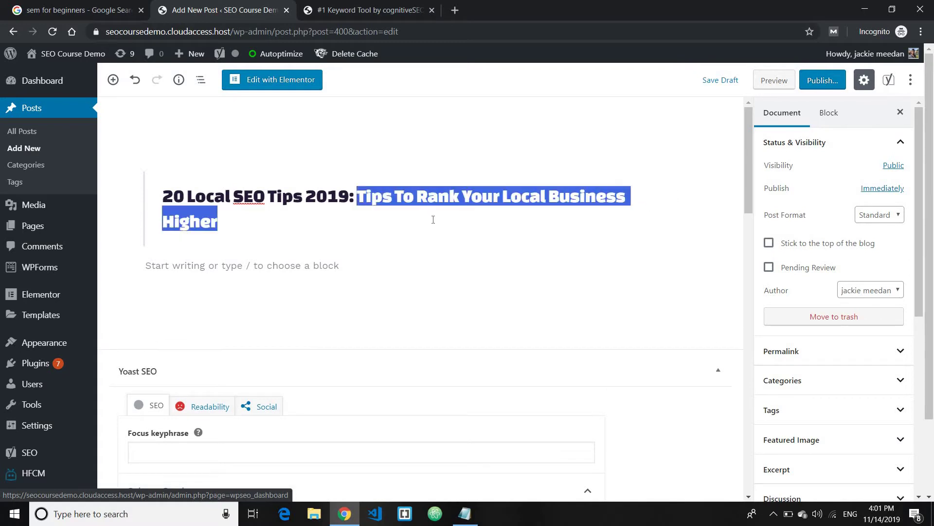
left_click(408, 227)
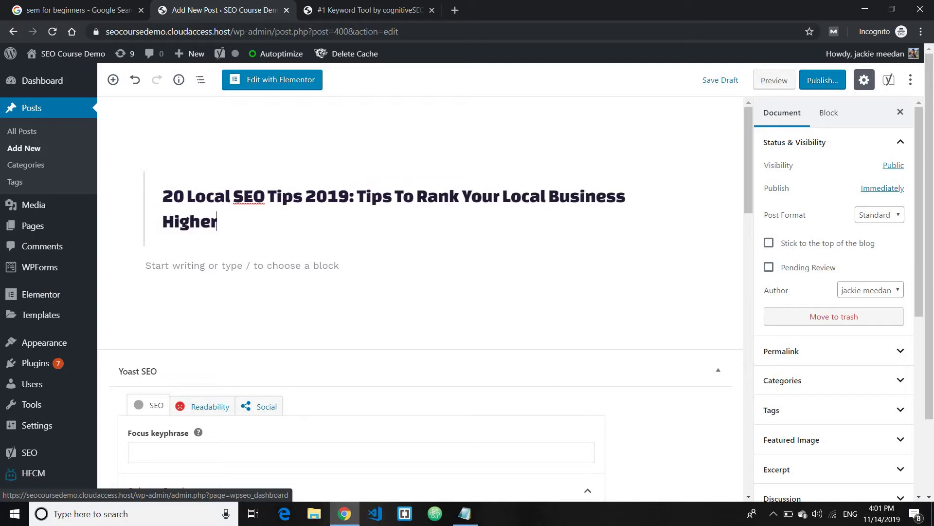
left_click_drag(365, 196, 431, 222)
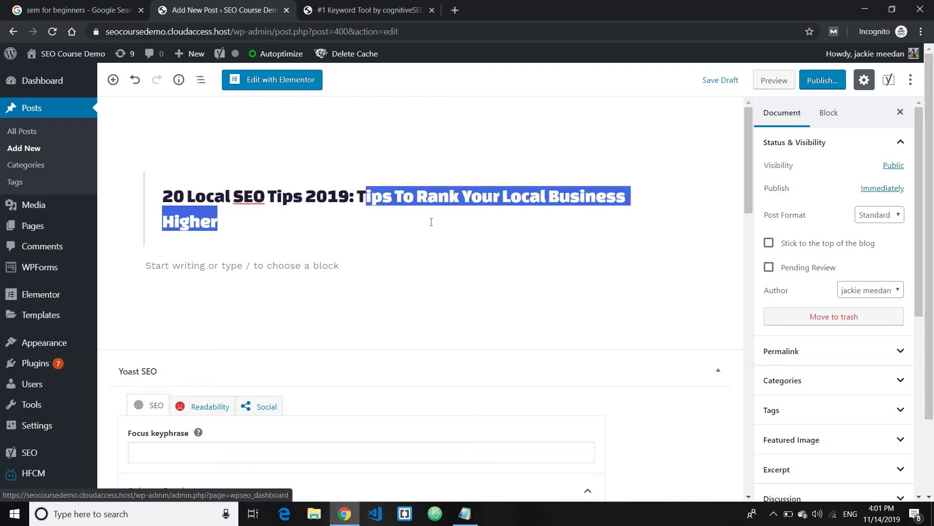
left_click(268, 197)
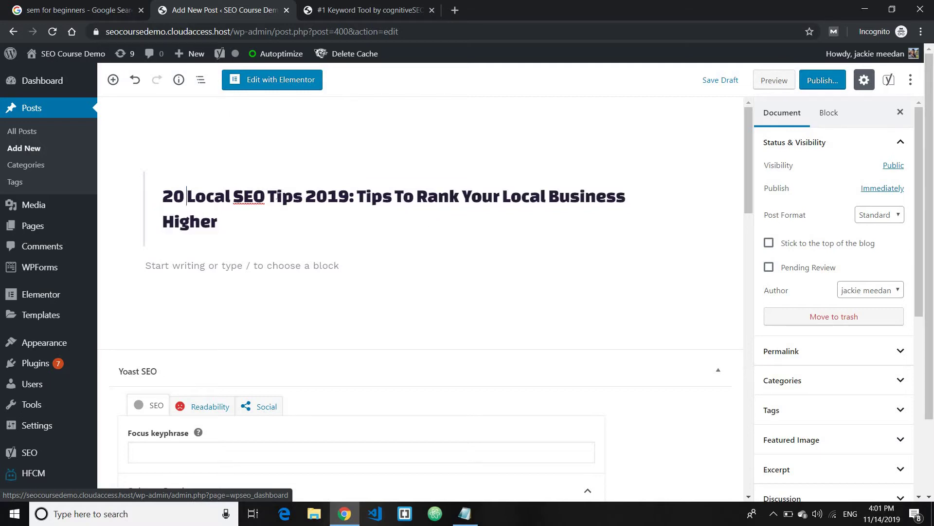
left_click_drag(188, 195, 349, 196)
left_click(292, 197)
Step: Check the full wording of the post title from its leading number to the last word
left_click(493, 231, "shift")
left_click(542, 221)
key("shift+Up")
key("shift+Left")
key("shift+Left")
key("shift+Left")
key("shift+Left")
key("shift+Left")
key("shift+Left")
key("shift+Left")
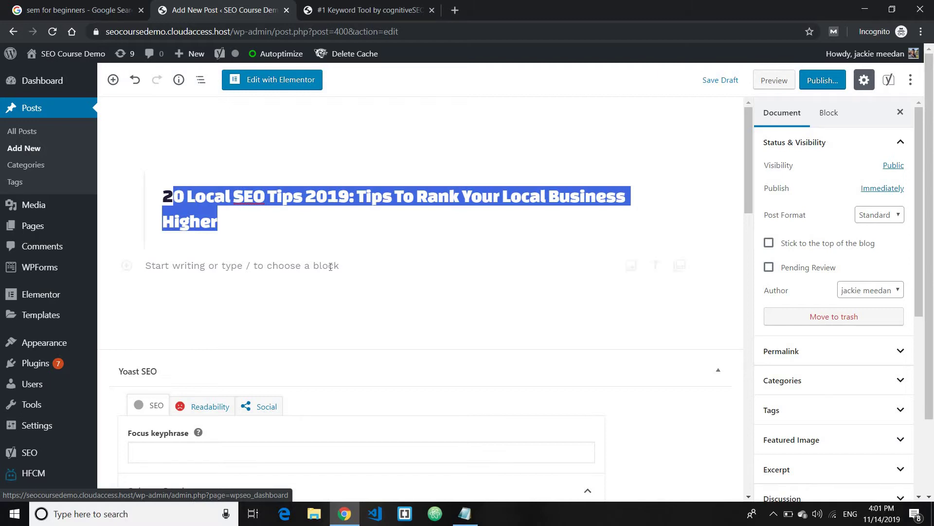
left_click(331, 267)
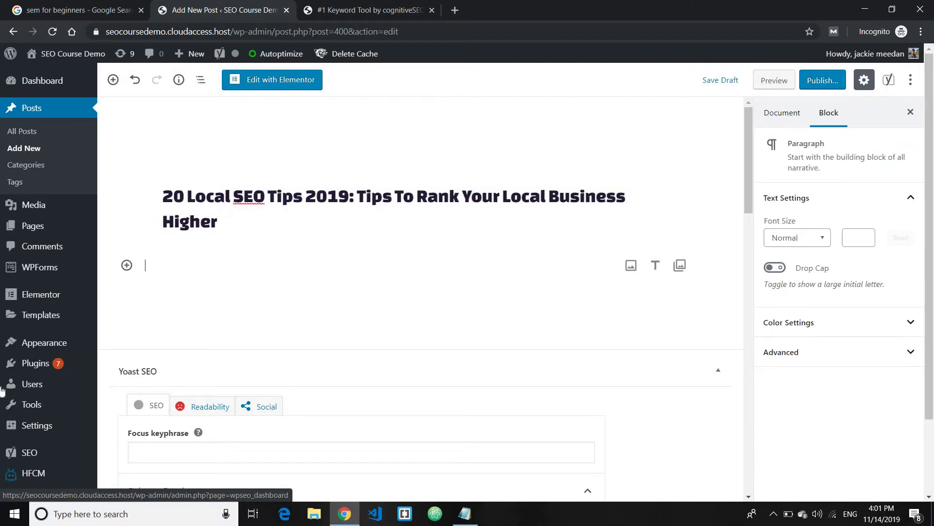
triple_click(258, 220)
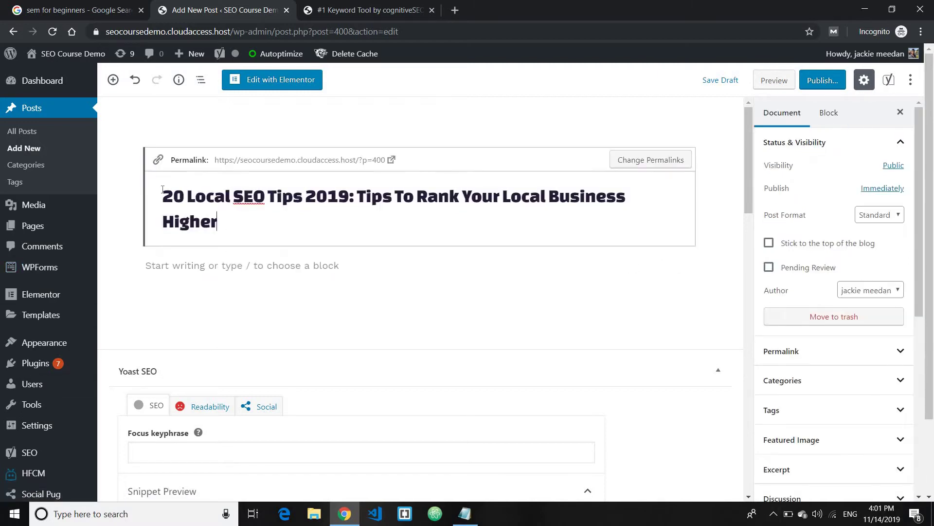
Step: Open the article notes in Notepad and copy the three introduction paragraphs beginning with "Four out of five consumers"
left_click(474, 515)
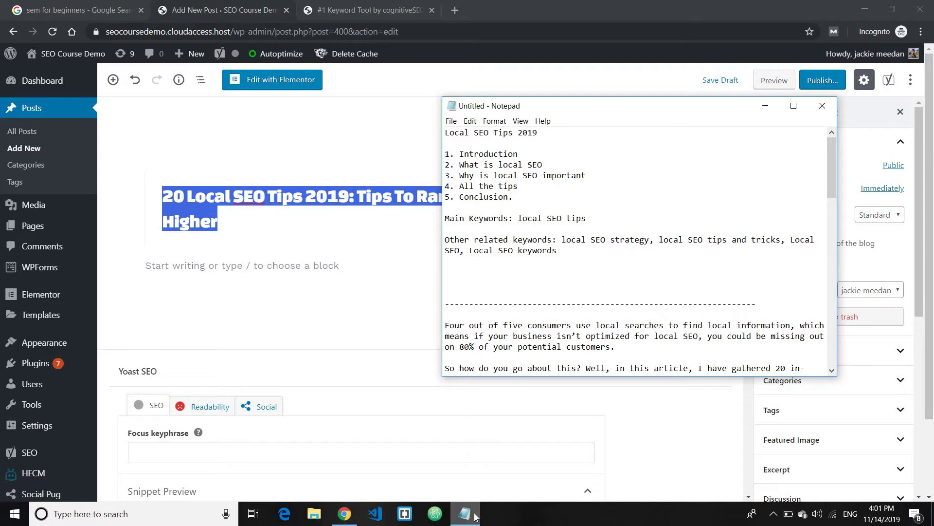
scroll(810, 157, "down", 2)
scroll(810, 158, "up", 2)
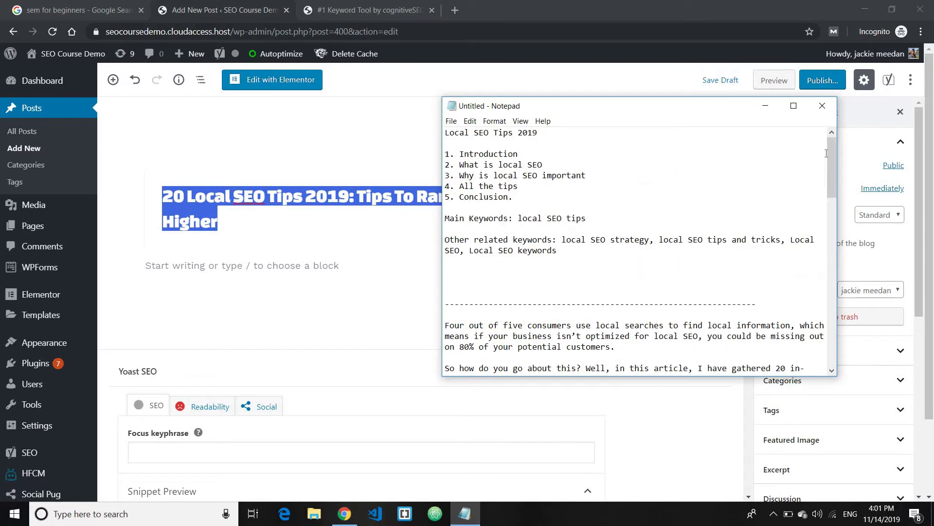
mouse_move(831, 159)
left_mouse_down()
mouse_move(832, 341)
mouse_move(838, 152)
left_mouse_up()
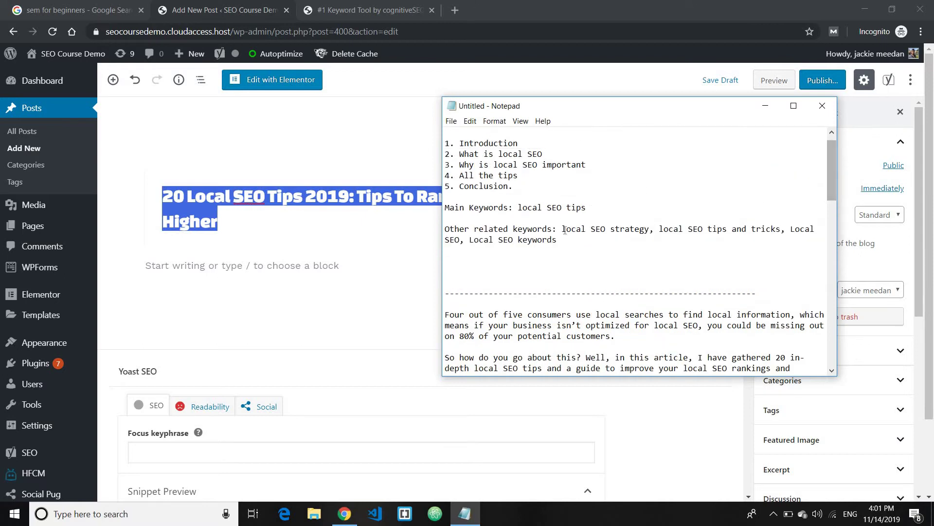
scroll(468, 267, "down", 2)
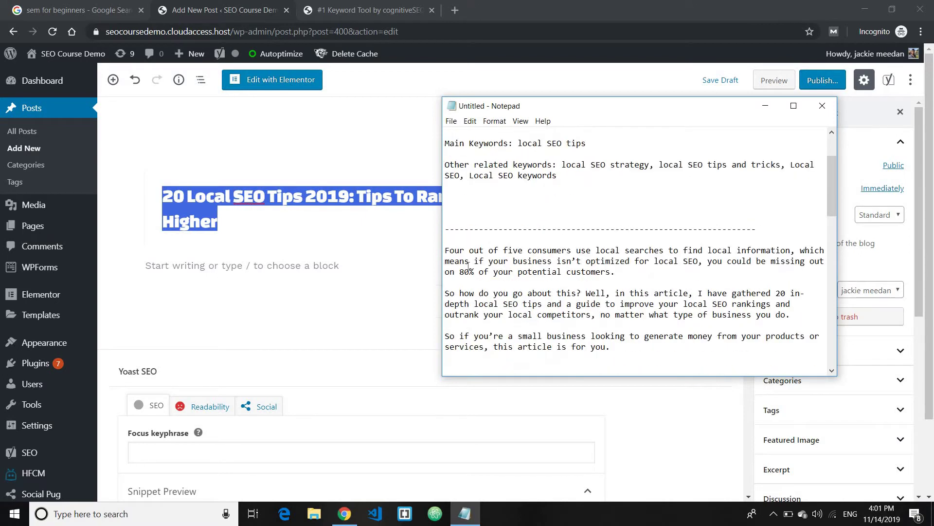
scroll(621, 328, "down", 2)
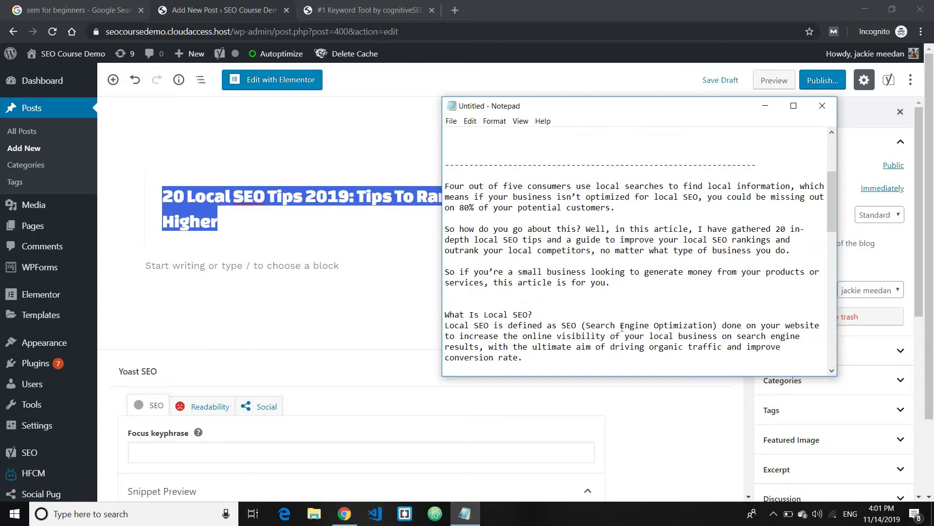
left_click_drag(611, 283, 441, 185)
key("ctrl+c")
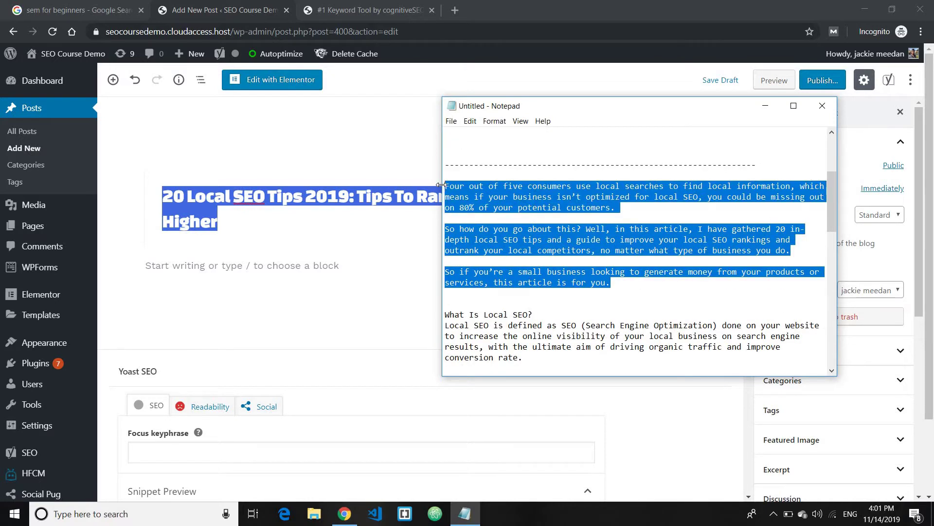
Step: Put the notes away and paste the copied introduction into the post body below the title
left_click(765, 106)
left_click(335, 267)
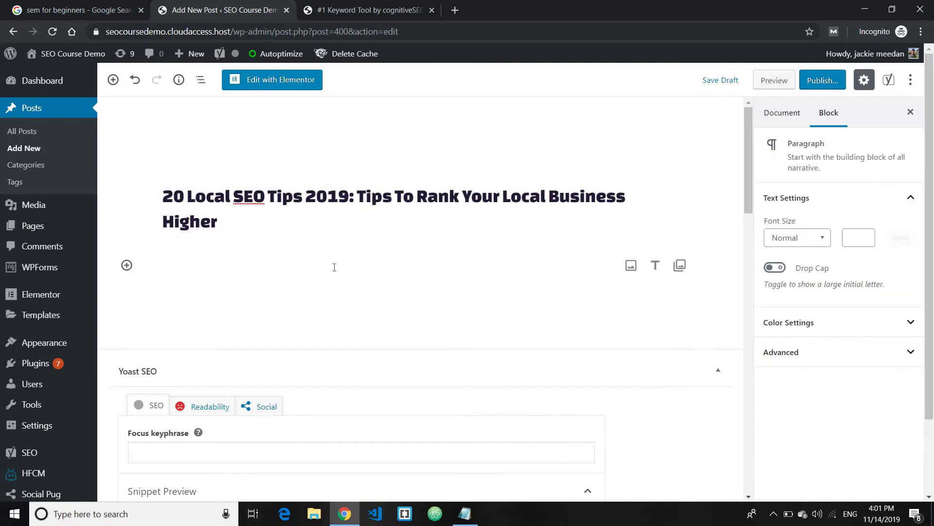
key("ctrl+v")
left_click(130, 258)
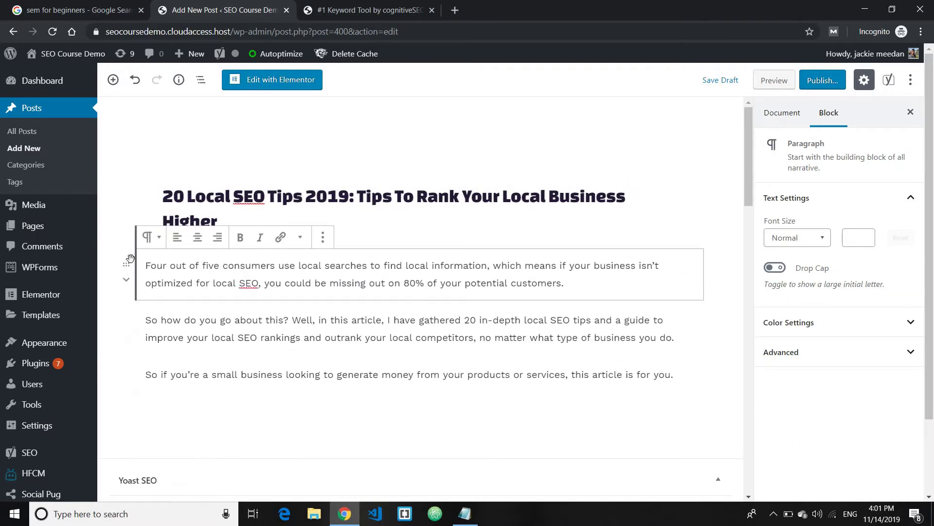
Step: Read through the opening paragraph about consumers using local searches as the introduction's hook
left_click_drag(150, 265, 435, 264)
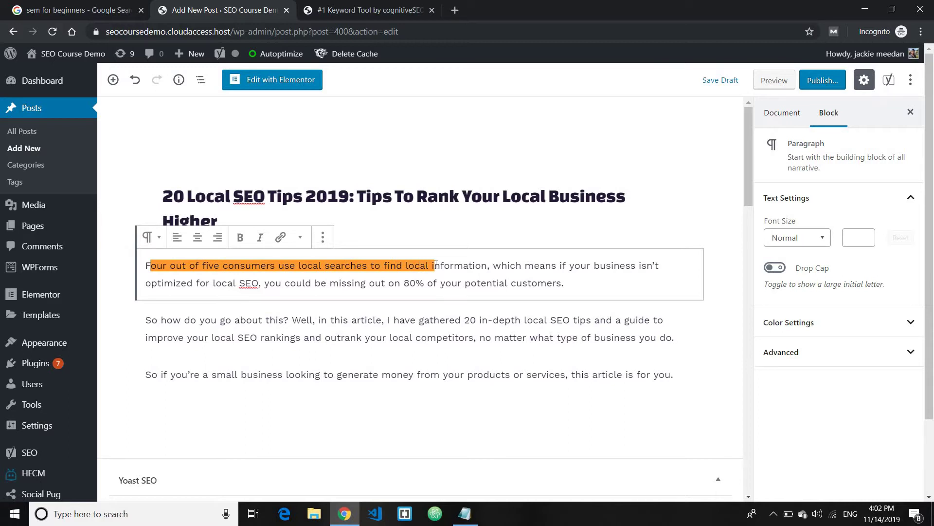
left_click(441, 265)
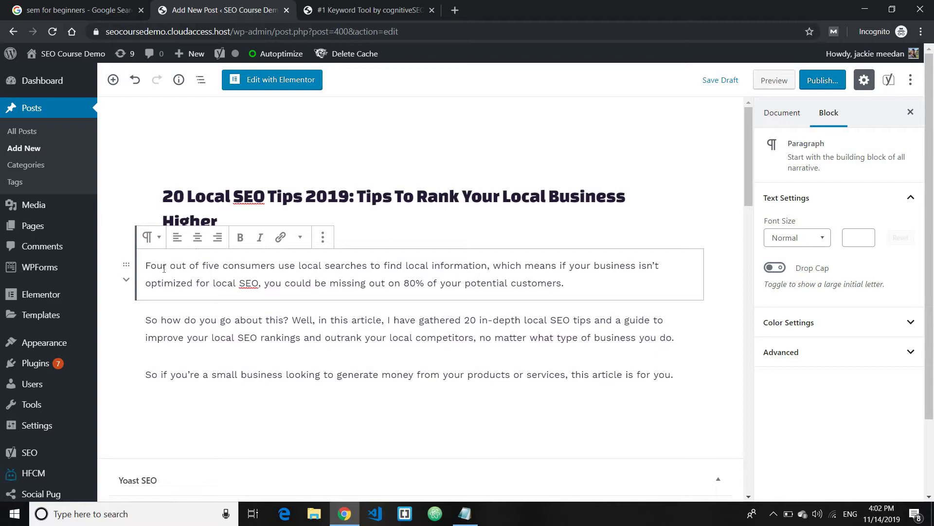
left_click_drag(163, 267, 490, 265)
left_click(522, 267)
left_click_drag(566, 285, 146, 265)
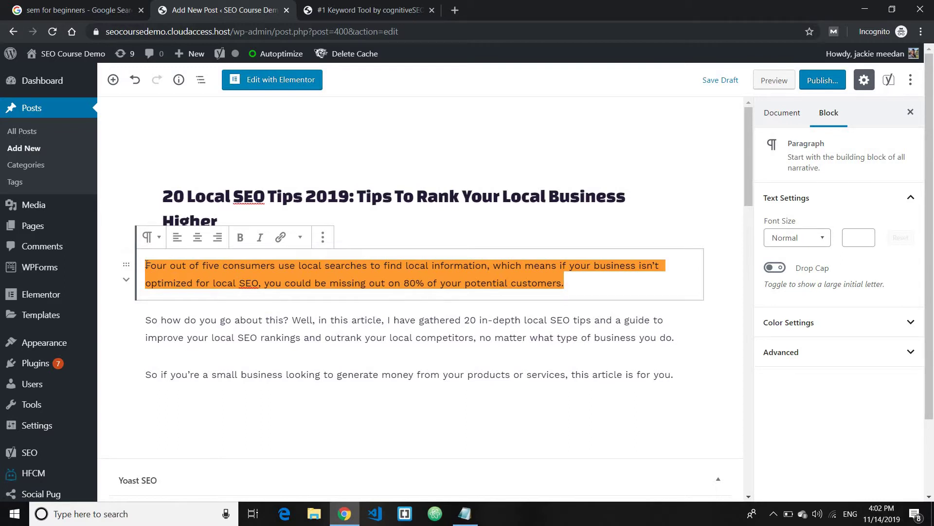
left_click(246, 270)
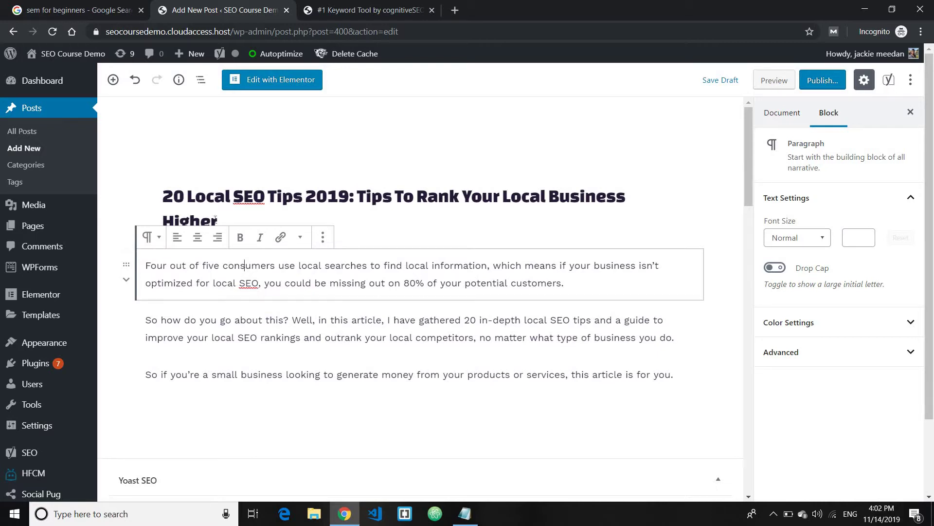
Step: Compare the title's keywords with "local SEO tips" and "local SEO rankings" in the second paragraph, and recheck the opening paragraph's 80% claim
left_click_drag(243, 196, 317, 196)
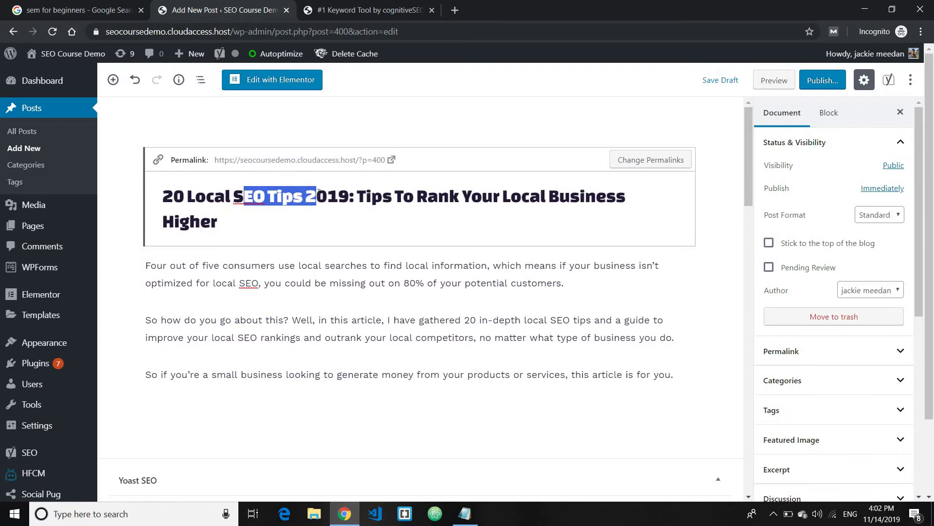
left_click(300, 337)
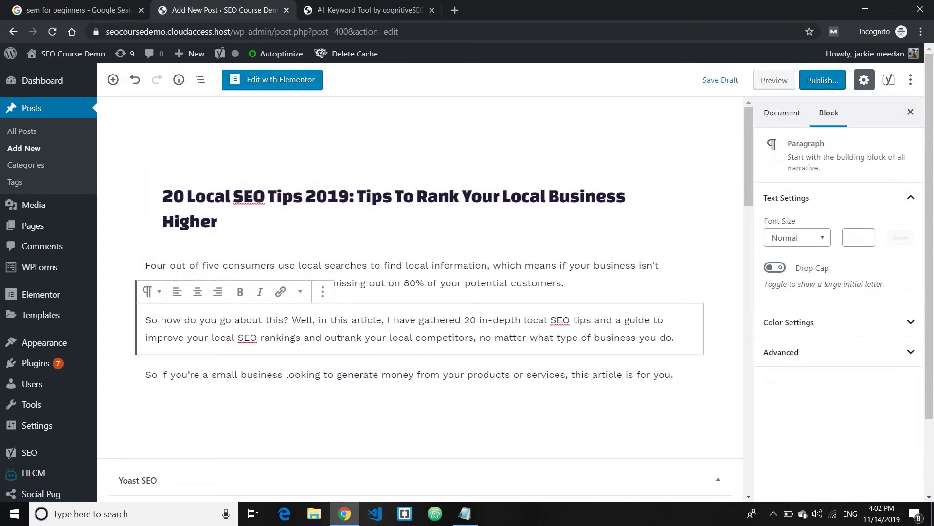
left_click_drag(524, 320, 653, 322)
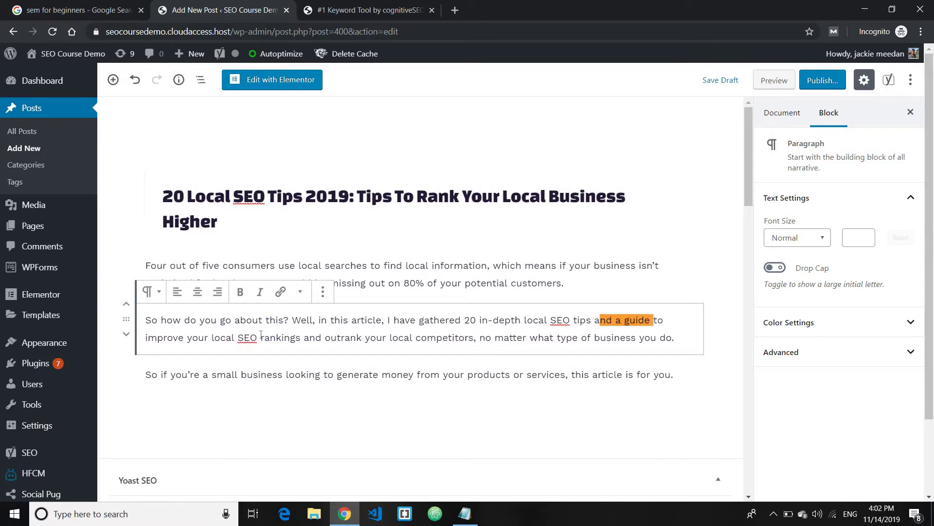
left_click_drag(236, 335, 304, 335)
left_click(323, 335)
left_click(409, 281)
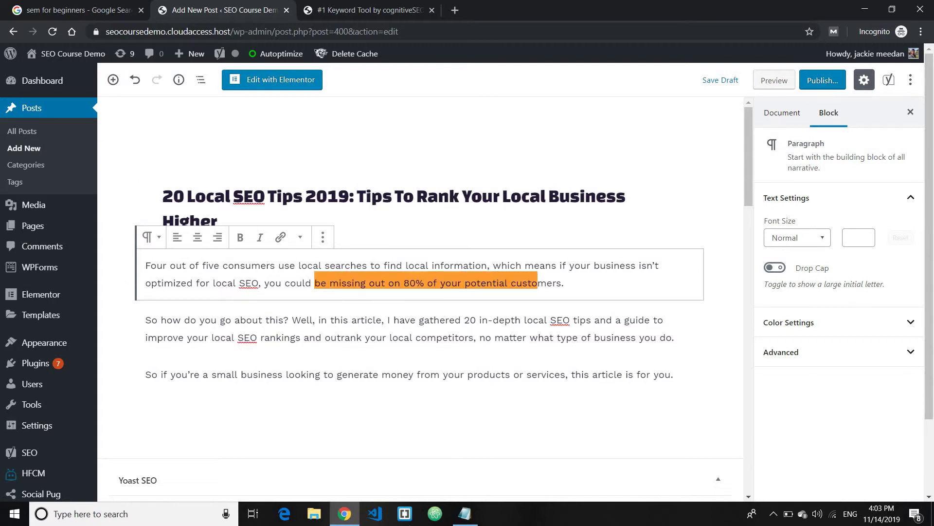
Step: Copy the "What Is Local SEO?" and "Why Is Local SEO Important?" sections from the Notepad notes and paste them below the introduction
left_click(675, 375)
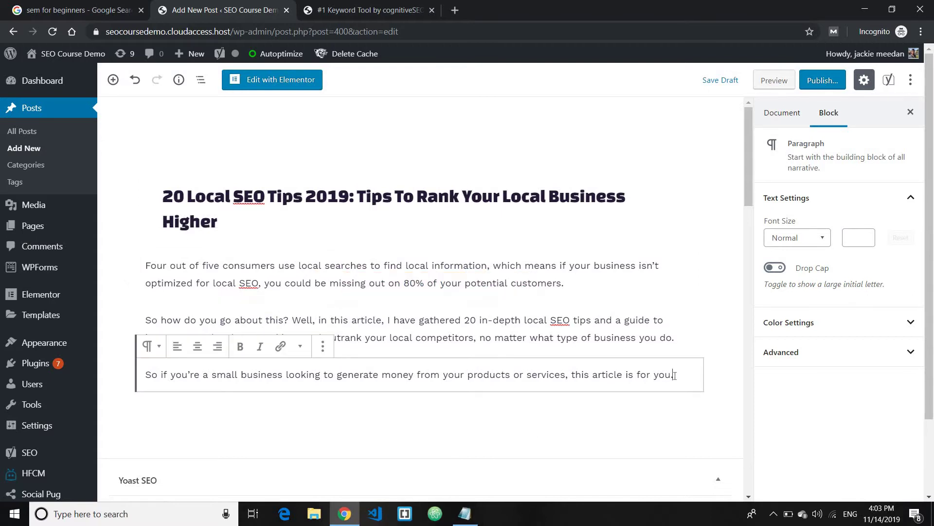
key("Return")
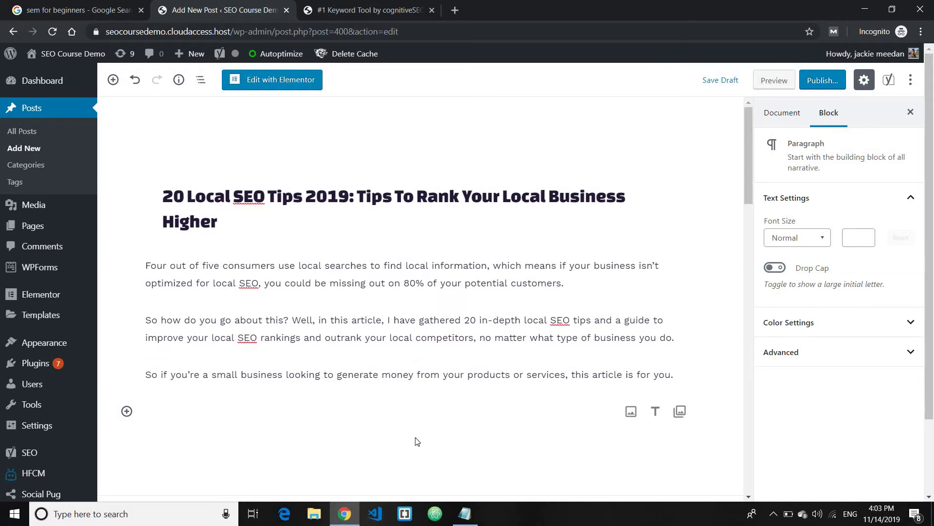
left_click(464, 514)
scroll(549, 281, "down", 1)
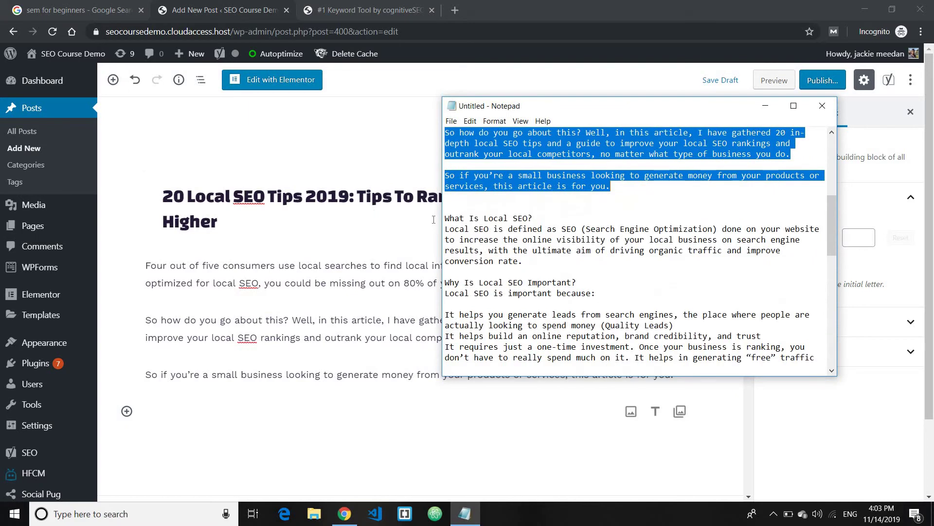
left_click(446, 219)
left_click_drag(445, 219, 820, 235)
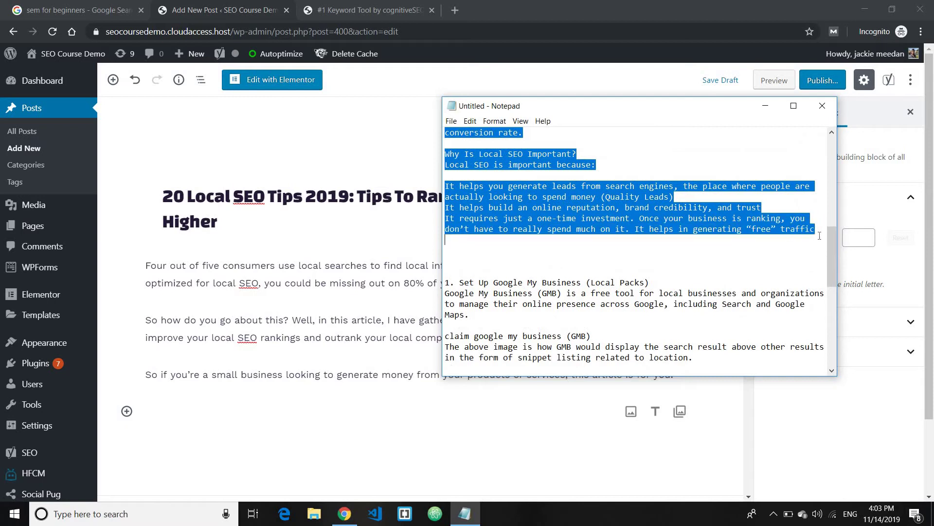
left_click(302, 415)
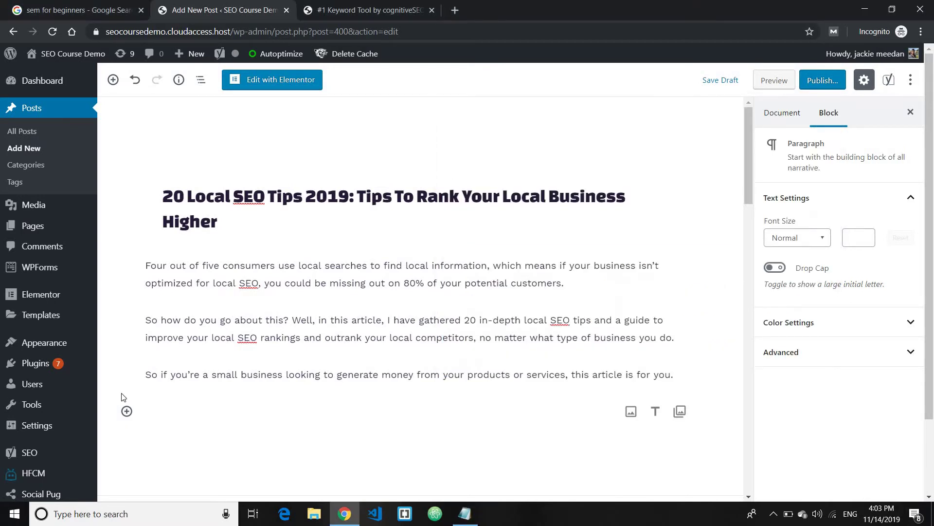
type("What Is Local SEO?  Local SEO is defined as SEO (Search Engine Optimization) done on your website to increase the online visibility of your local business on search engine results, with the ultimate aim of driving organic traffic and improve conversion rate. Why Is Local SEO Important? It helps you generate leads from search engines, the place where people are actually looking to spend money (Quality Leads)  It helps build an online reputation, brand credibility, and trust  It requires just a one-time investment. Once your business is ranking, you don’t have to really spend much on it. It helps in generating \"free\" traffic")
Step: Split "What Is Local SEO?" into its own block, removing the stray space and blank line around its definition paragraph
scroll(233, 282, "up", 4)
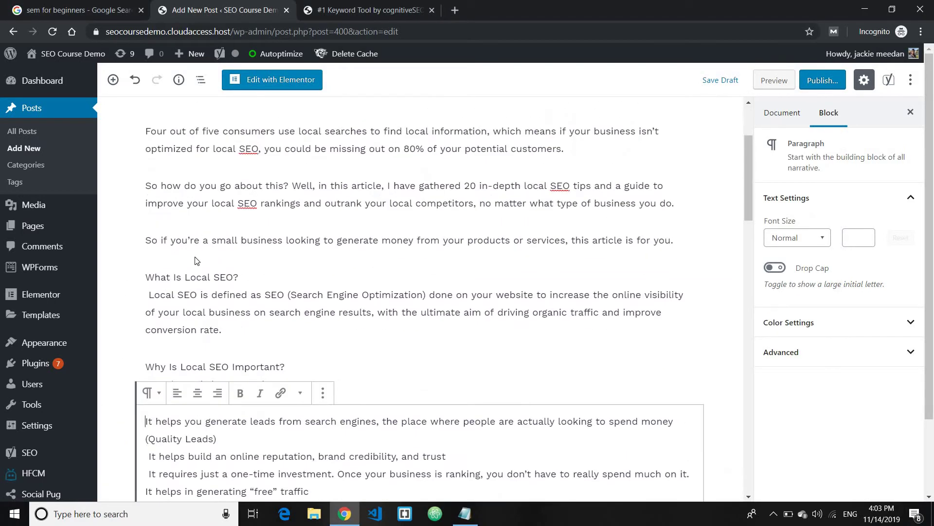
left_click(235, 278)
key("Return")
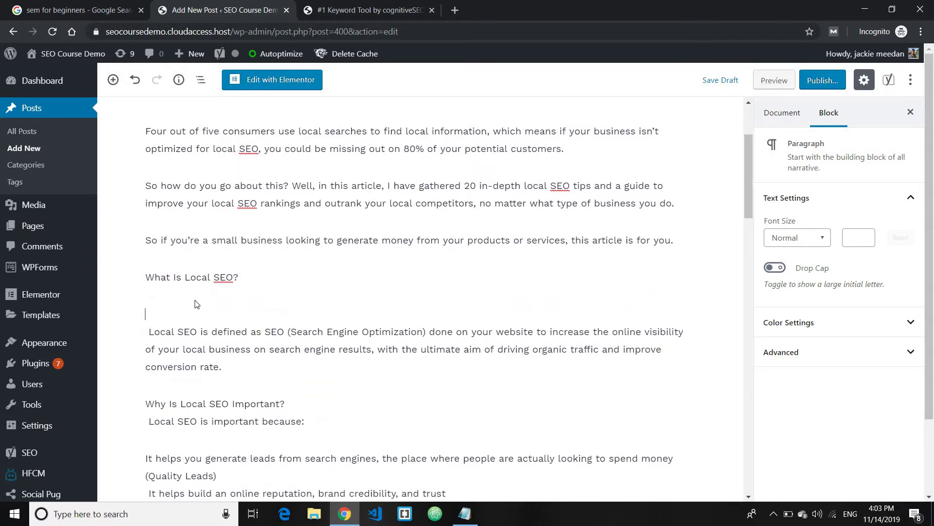
left_click(149, 331)
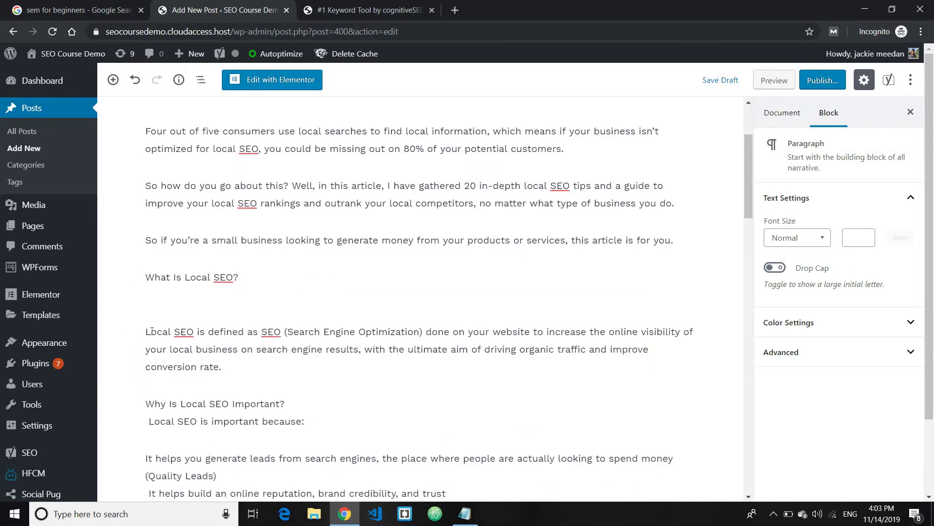
key("BackSpace")
Step: Split "Why Is Local SEO Important?" from "Local SEO is important because:" into separate blocks and remove the leftover blank line
scroll(154, 349, "down", 1)
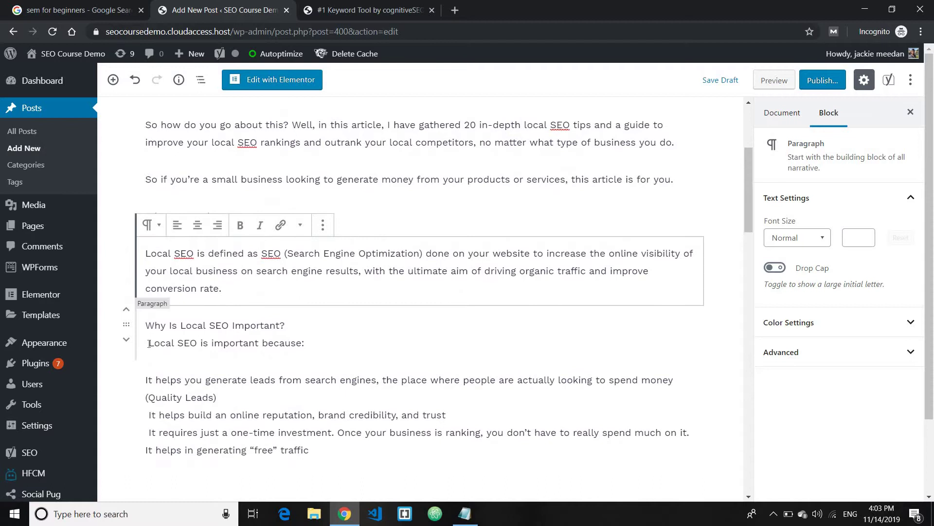
left_click(153, 349)
key("Return")
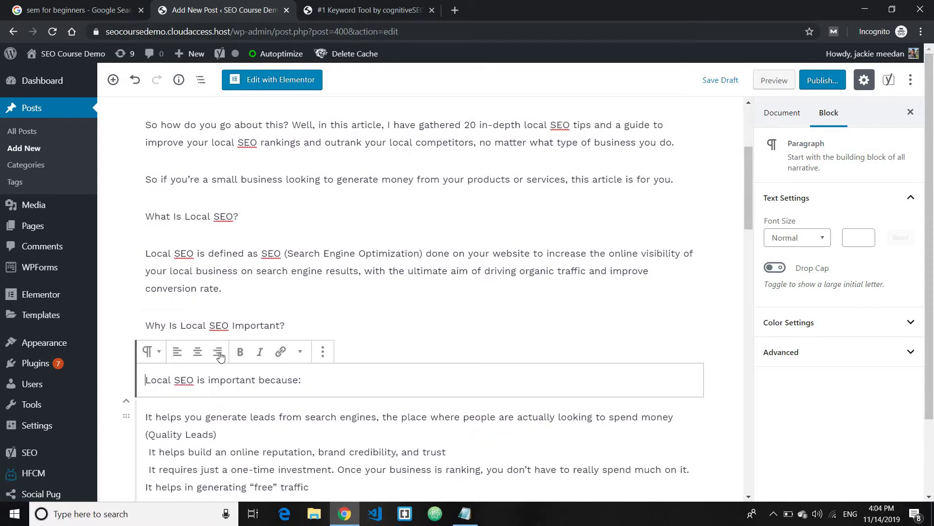
left_click(287, 327)
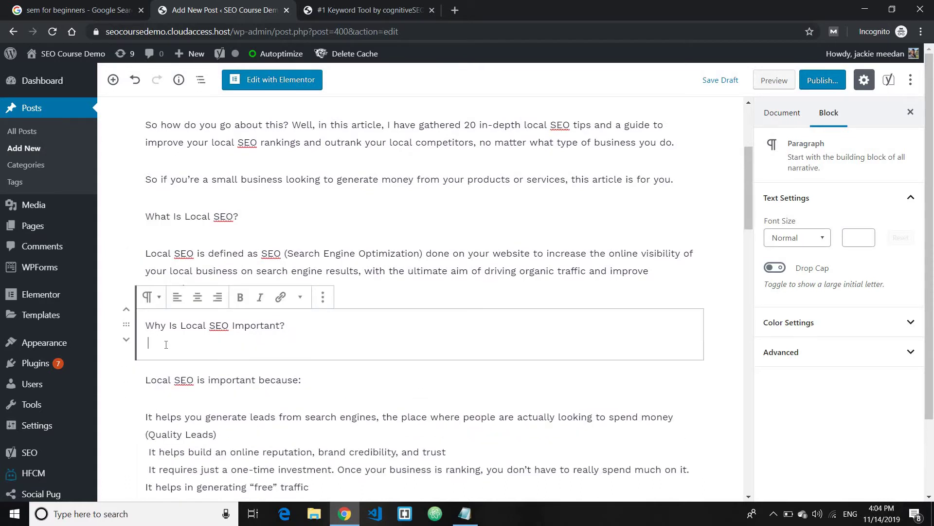
key("BackSpace")
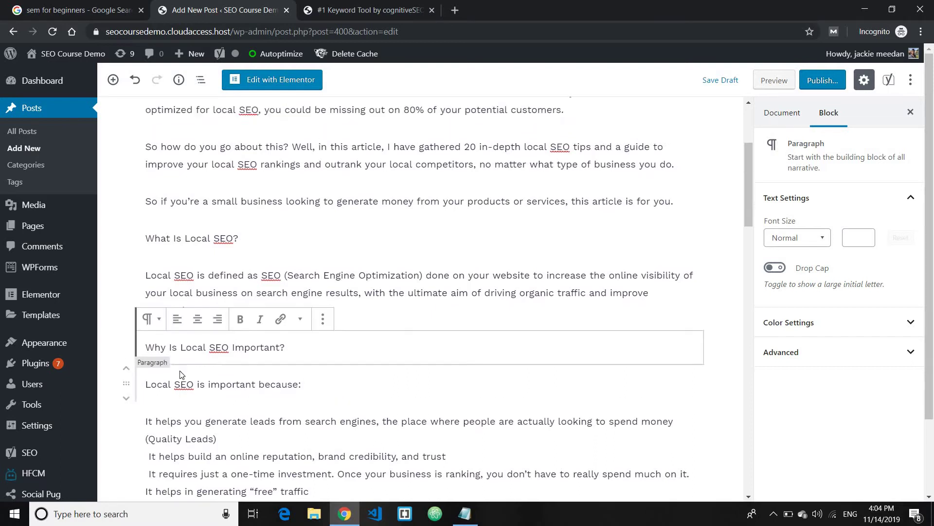
Step: Review the post title, and transform the "What Is Local SEO?" paragraph into an H2 heading
scroll(180, 370, "up", 5)
scroll(180, 360, "down", 4)
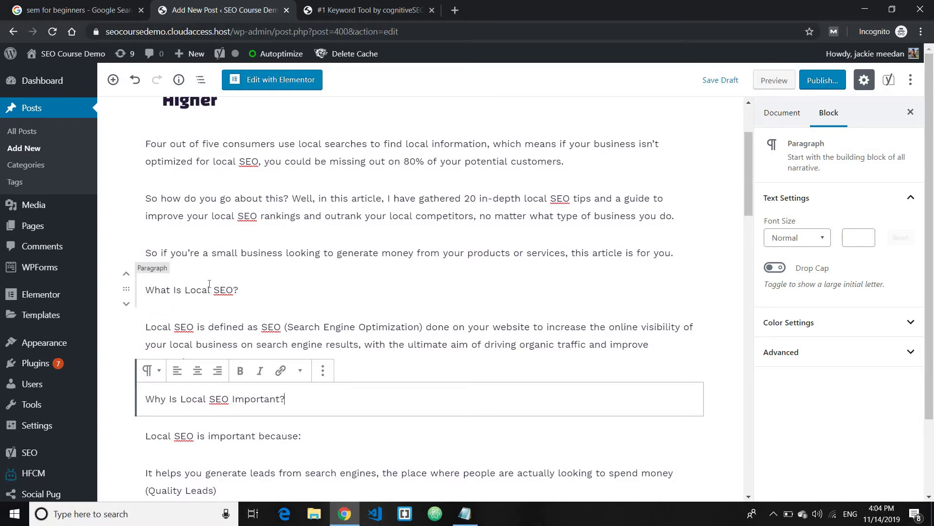
scroll(209, 284, "up", 3)
left_click_drag(312, 225, 151, 199)
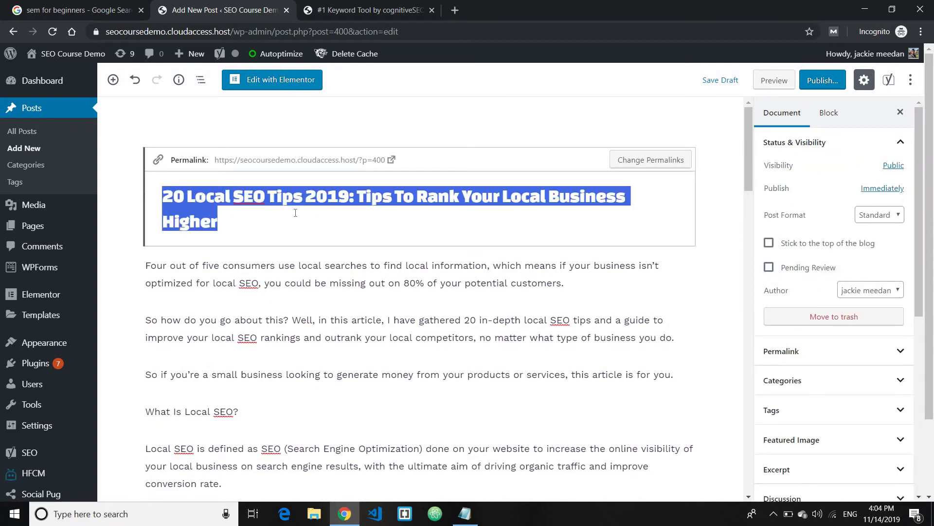
scroll(296, 214, "down", 3)
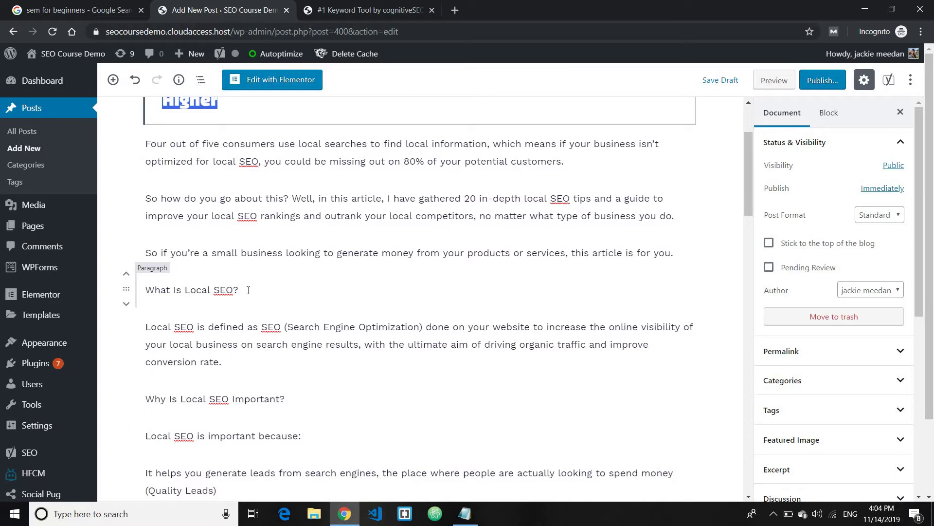
left_click(248, 290)
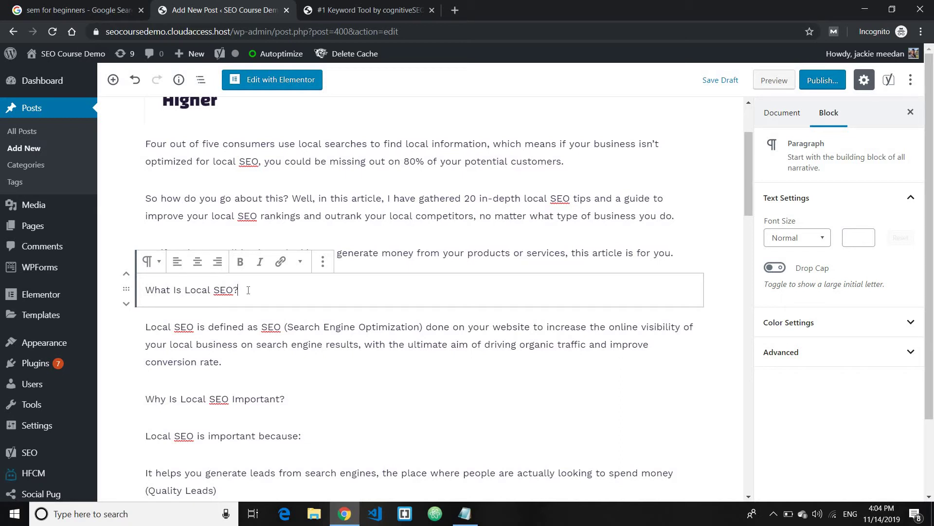
left_click_drag(251, 291, 145, 290)
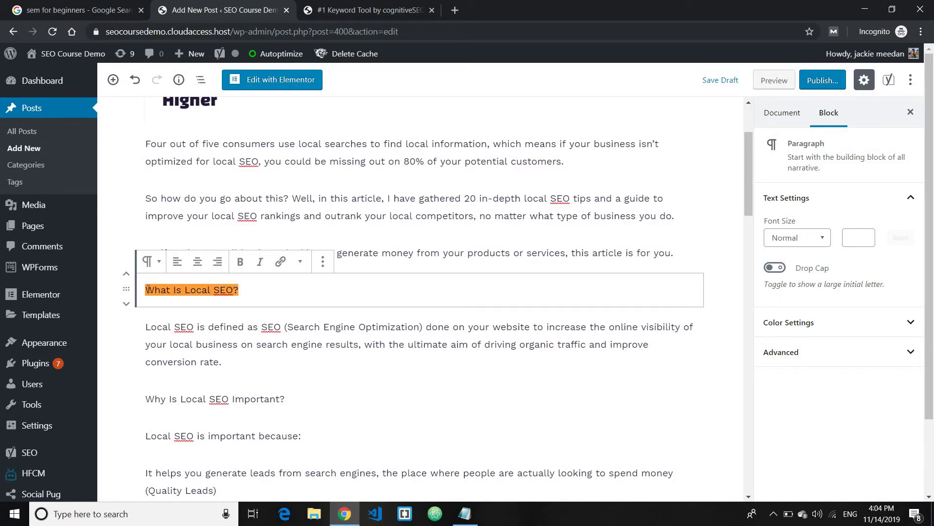
left_click(153, 263)
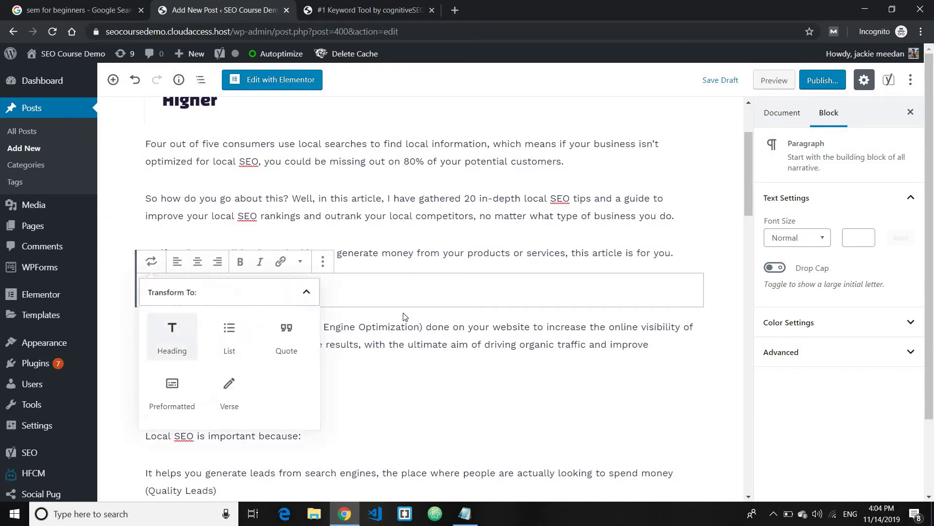
left_click(341, 293)
left_click(163, 268)
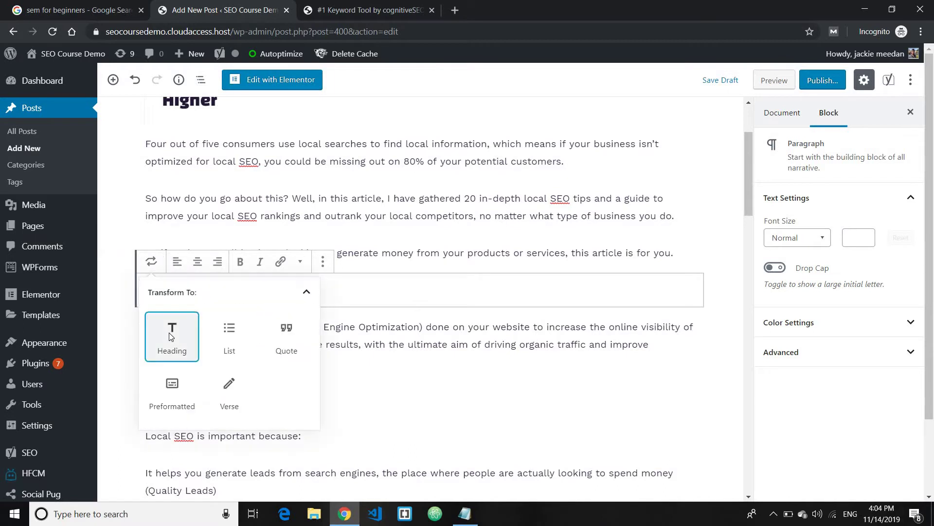
left_click(169, 330)
Step: Transform the "Why Is Local SEO Important?" paragraph into an H2 heading
scroll(314, 300, "down", 4)
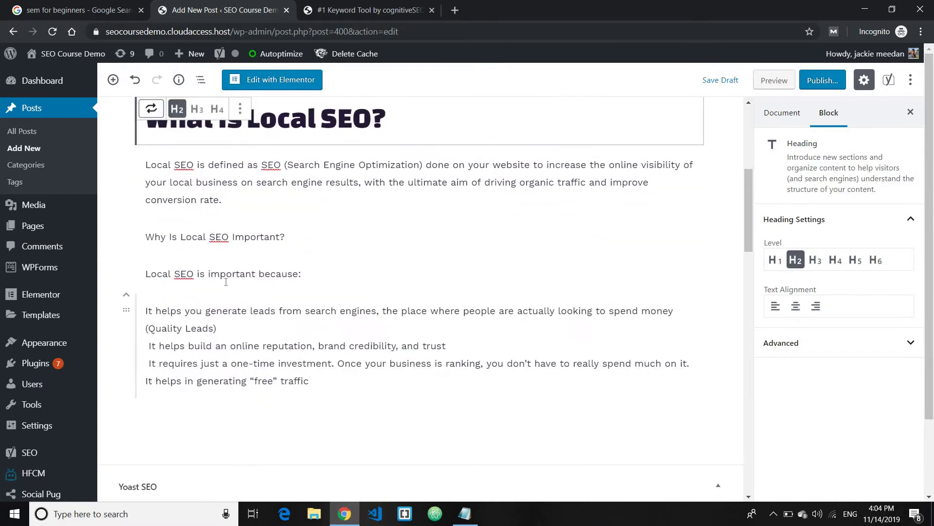
left_click(195, 237)
left_click(151, 208)
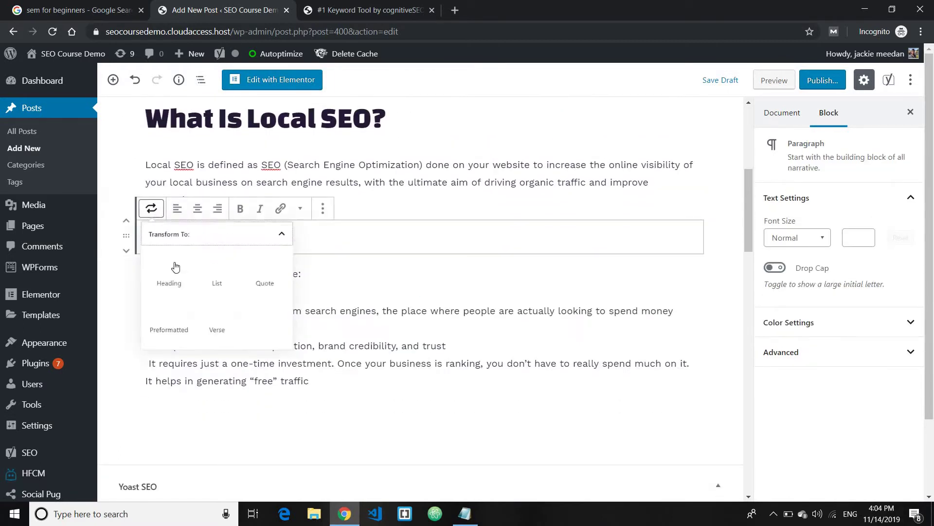
left_click(167, 280)
Step: Examine the "What Is Local SEO?" heading for its use of the keyword "Local SEO"
scroll(422, 304, "up", 4)
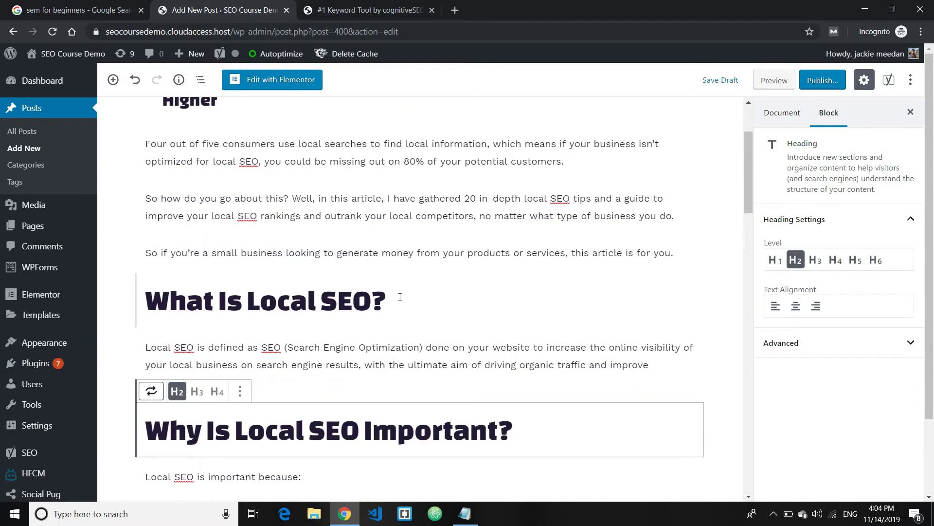
left_click(400, 297)
scroll(418, 302, "up", 2)
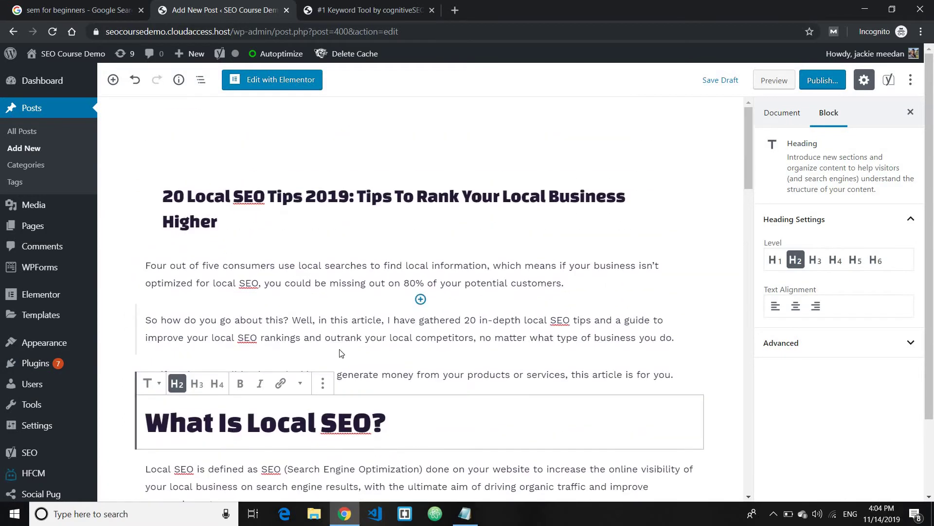
scroll(421, 304, "down", 2)
left_click_drag(427, 311, 174, 300)
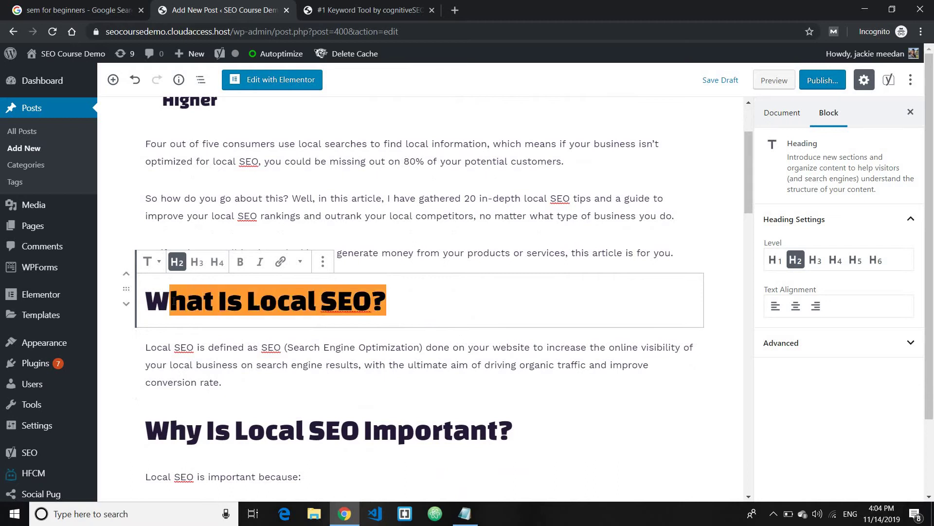
left_click(277, 302)
left_click_drag(245, 302, 367, 302)
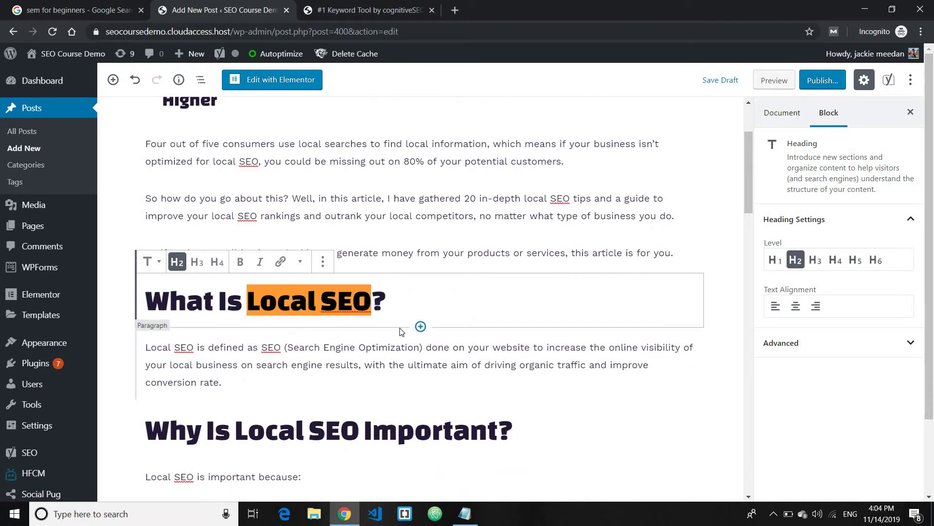
Step: Compare the "Local SEO Tips 2019" keywords in the post title with the wording of the two section headings
scroll(402, 331, "up", 3)
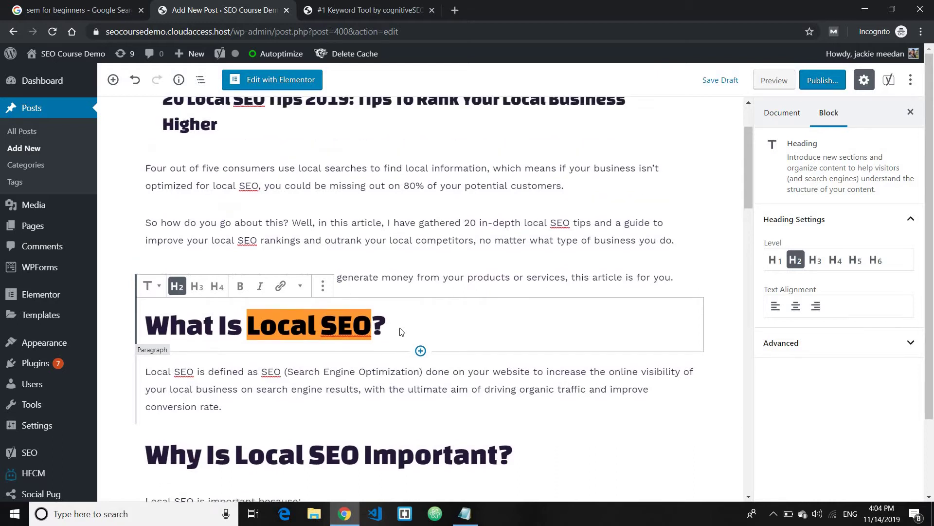
left_click_drag(234, 197, 346, 197)
scroll(414, 338, "down", 7)
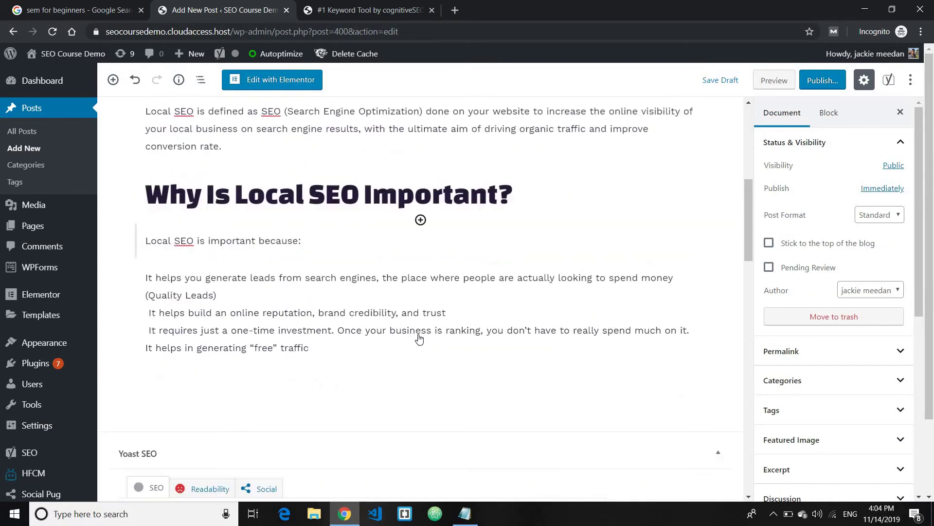
scroll(415, 339, "up", 2)
scroll(414, 339, "up", 5)
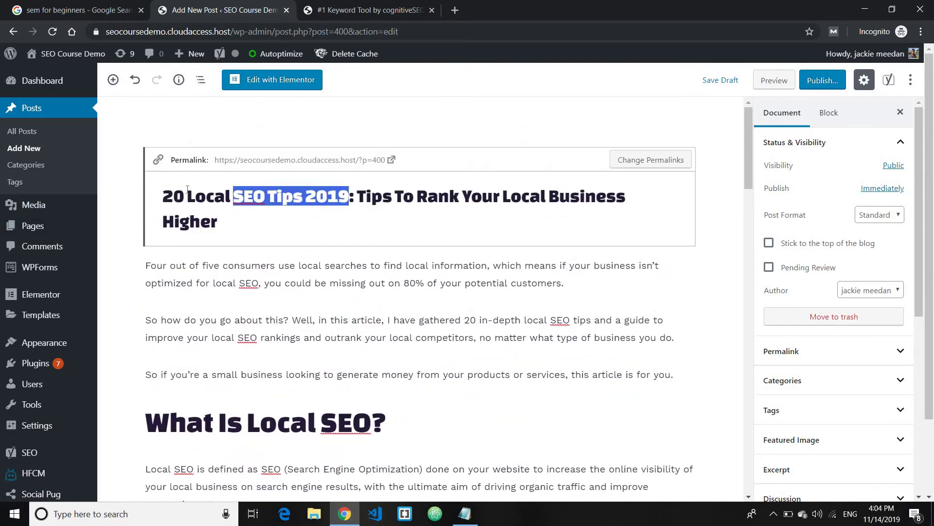
left_click_drag(214, 196, 318, 197)
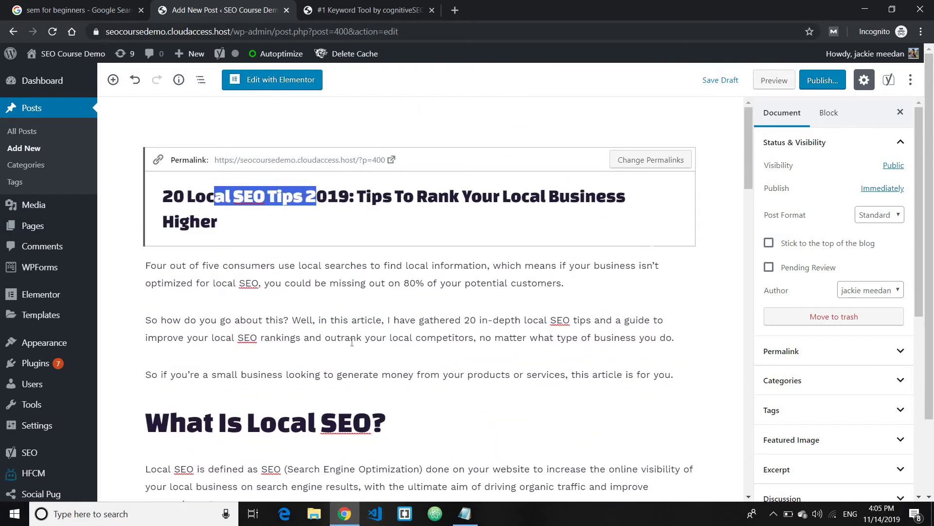
scroll(352, 342, "down", 3)
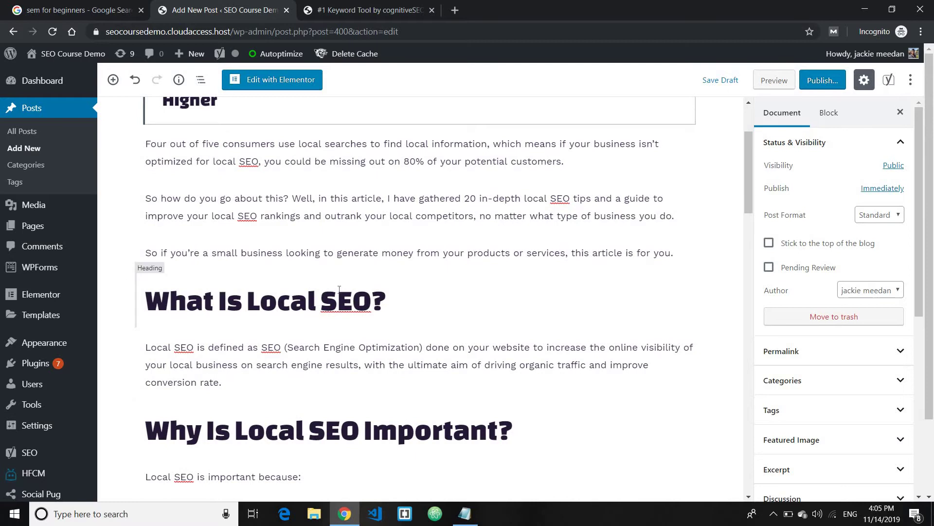
scroll(339, 289, "up", 3)
left_click(214, 196)
scroll(354, 439, "down", 3)
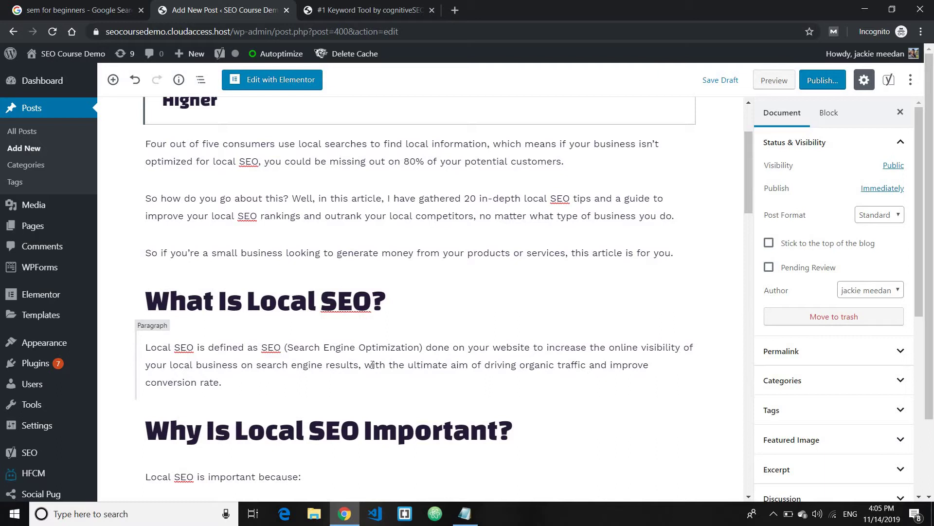
scroll(372, 364, "up", 3)
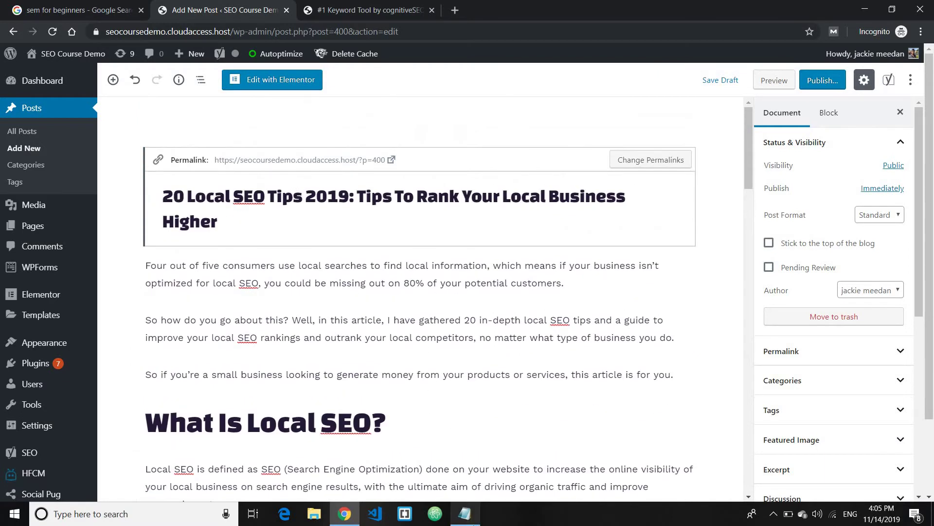
Step: Open the Notepad notes at the beginning and review the list of other related keywords
left_click(465, 513)
left_click(540, 236)
scroll(511, 236, "up", 12)
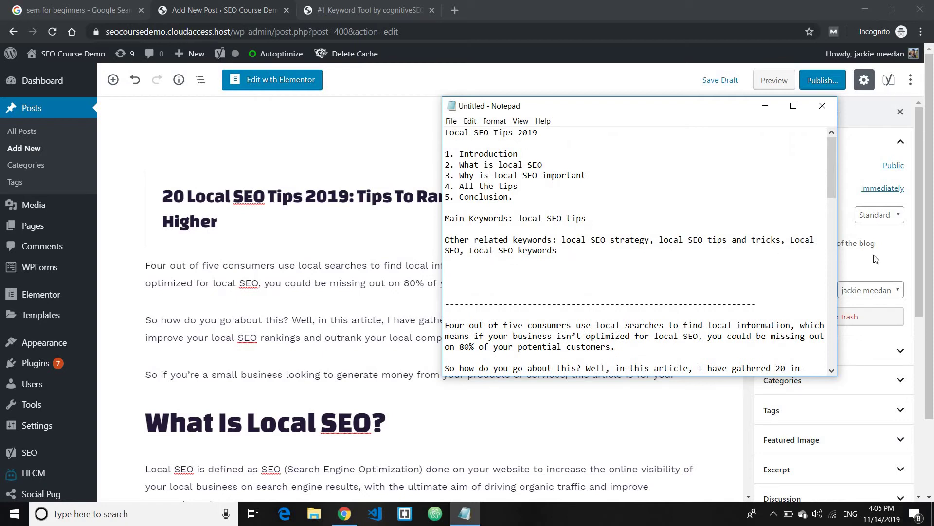
left_click_drag(785, 239, 558, 250)
left_click(558, 250)
left_click_drag(653, 242, 769, 241)
left_click_drag(558, 251, 489, 248)
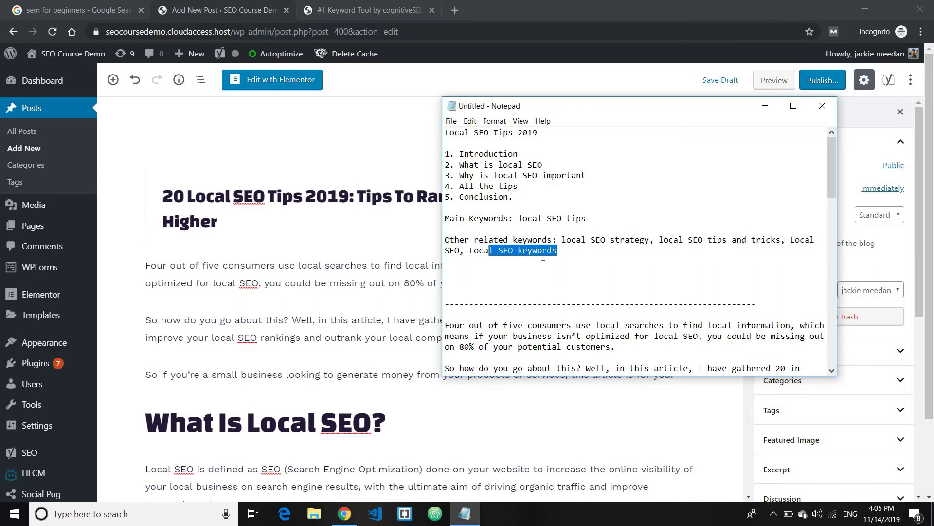
left_click(680, 257)
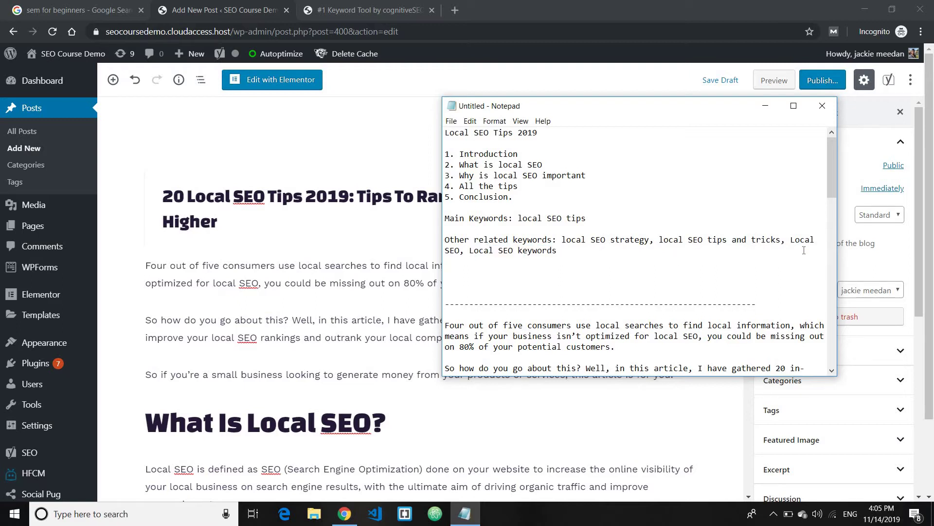
Step: Minimize the notes and transform the paragraph of reasons under "Why Is Local SEO Important?" into a bulleted list
scroll(421, 319, "down", 7)
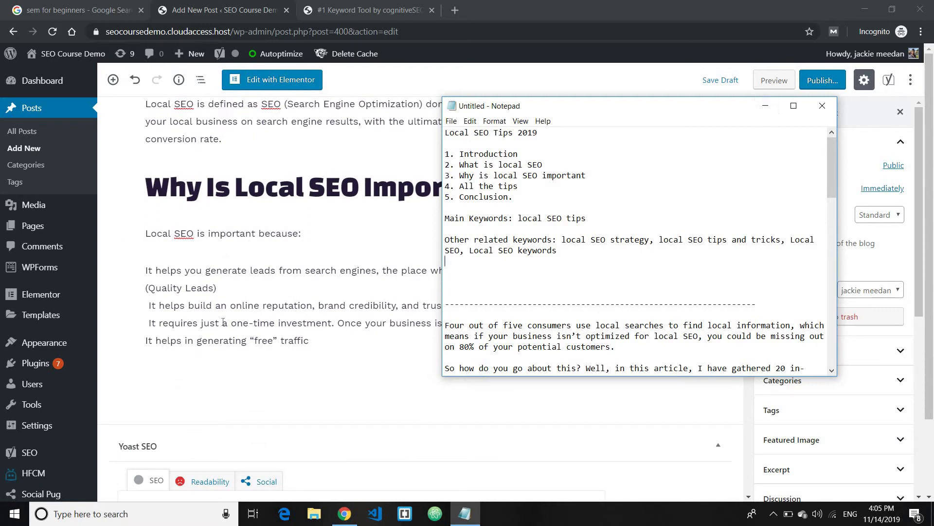
left_click(764, 107)
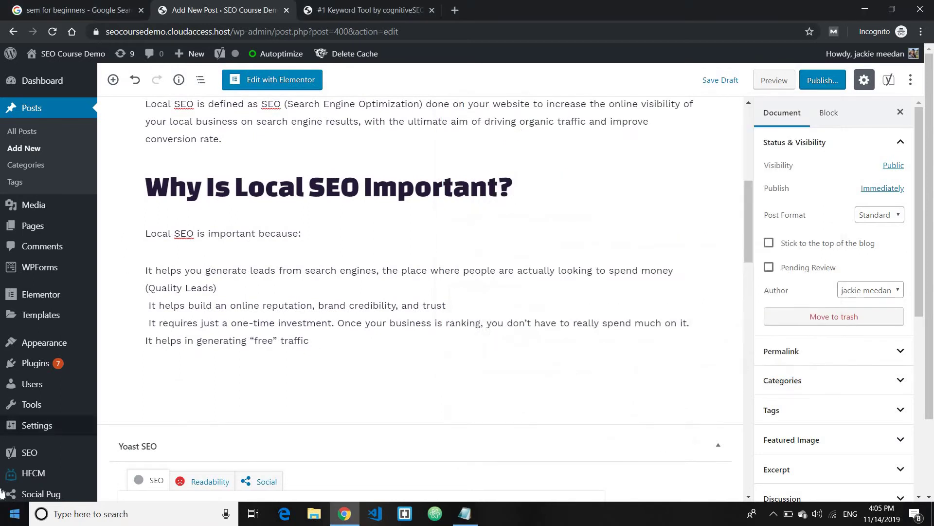
left_click(231, 305)
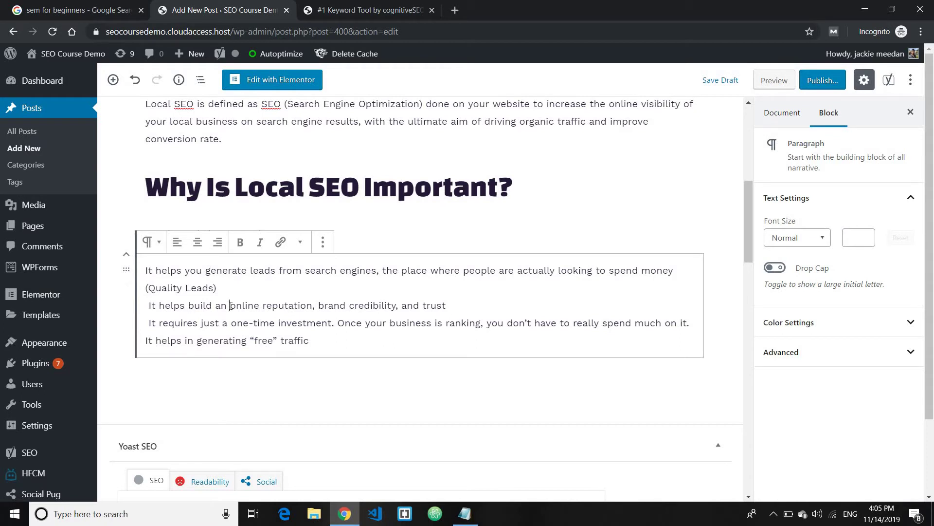
left_click(147, 241)
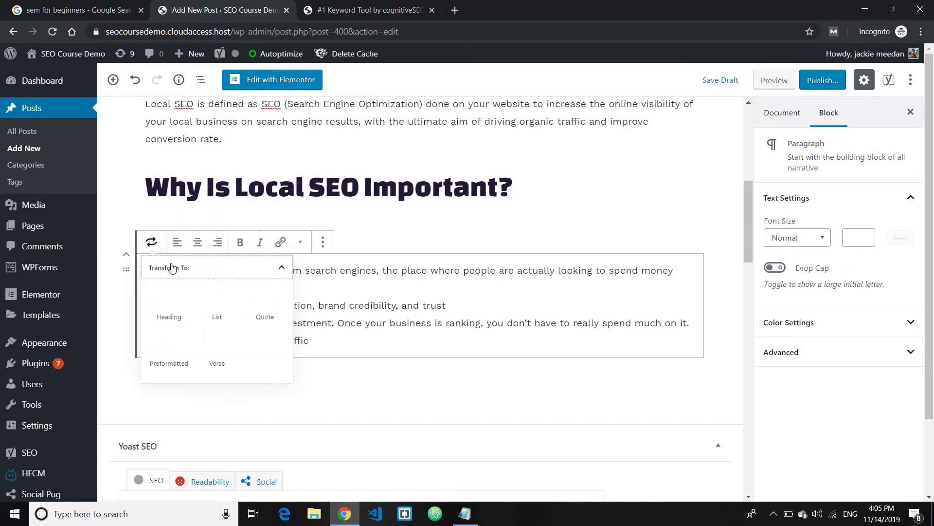
key("Return")
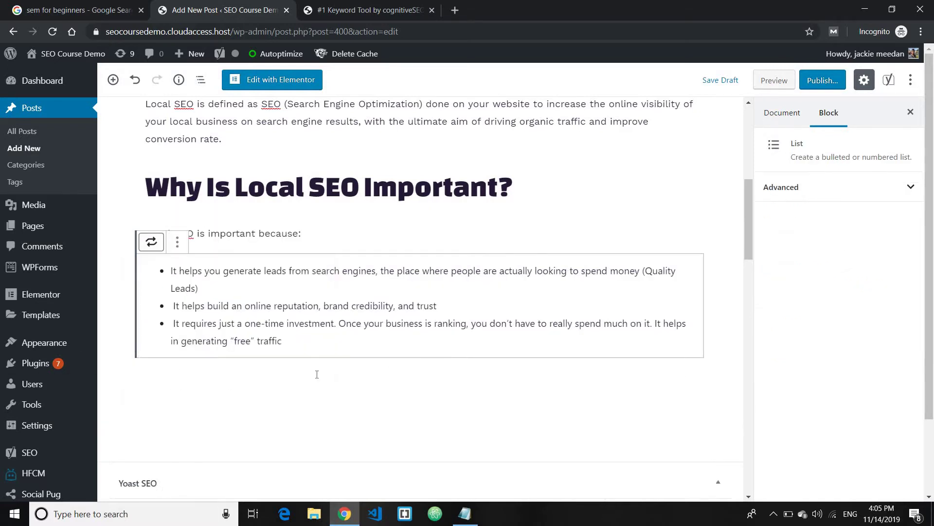
left_click(297, 387)
Step: Review the post's content from the title and introduction down to the bulleted list of reasons
scroll(297, 387, "up", 8)
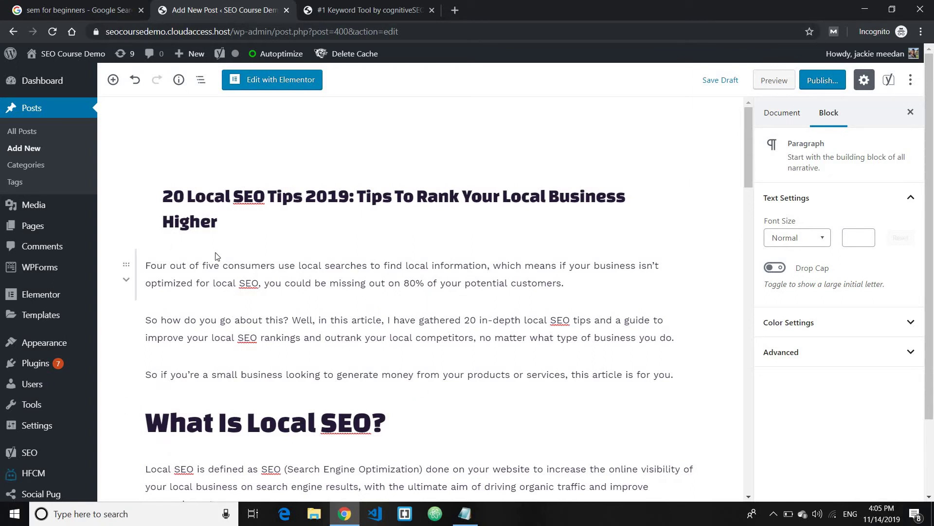
scroll(238, 272, "down", 7)
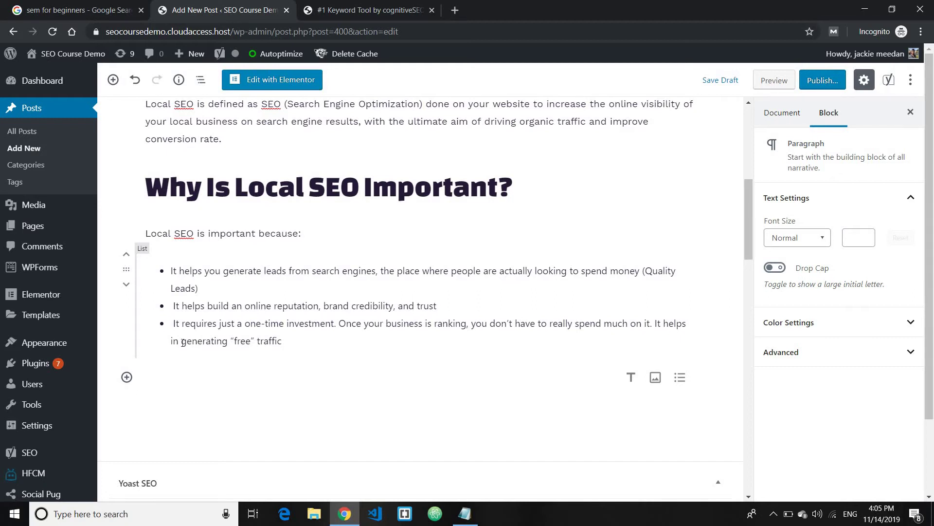
scroll(592, 361, "up", 5)
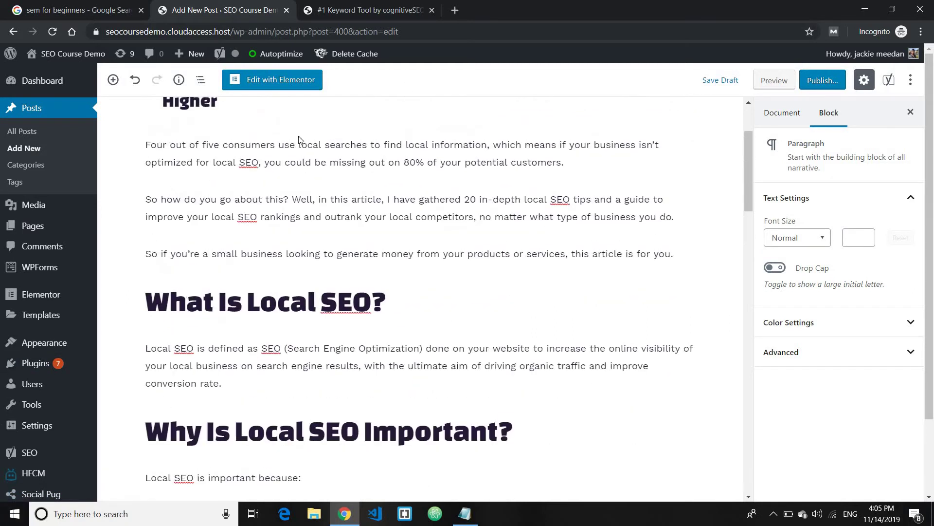
scroll(243, 299, "up", 3)
scroll(243, 299, "down", 8)
left_click(292, 319)
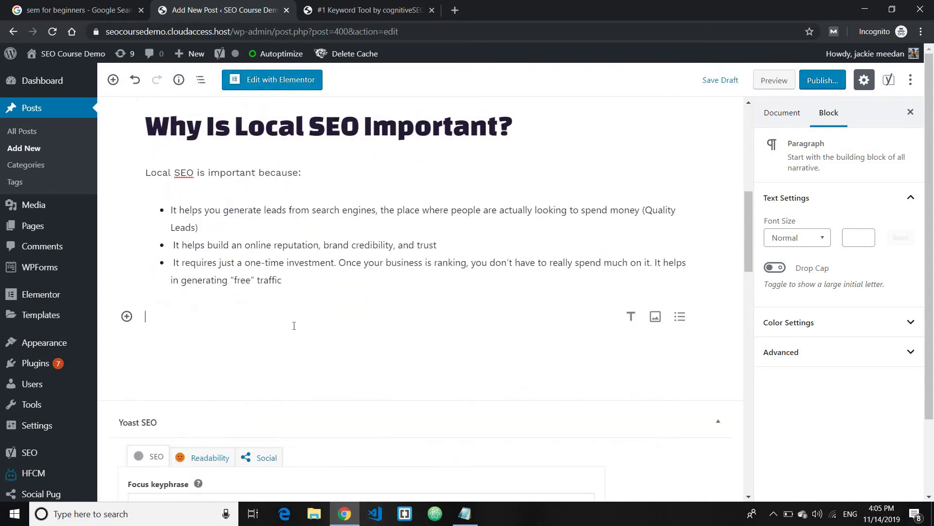
scroll(357, 353, "up", 5)
scroll(293, 333, "down", 5)
Step: Check the outline in the Notepad notes for the "All the tips" section, then return to the post
left_click(465, 514)
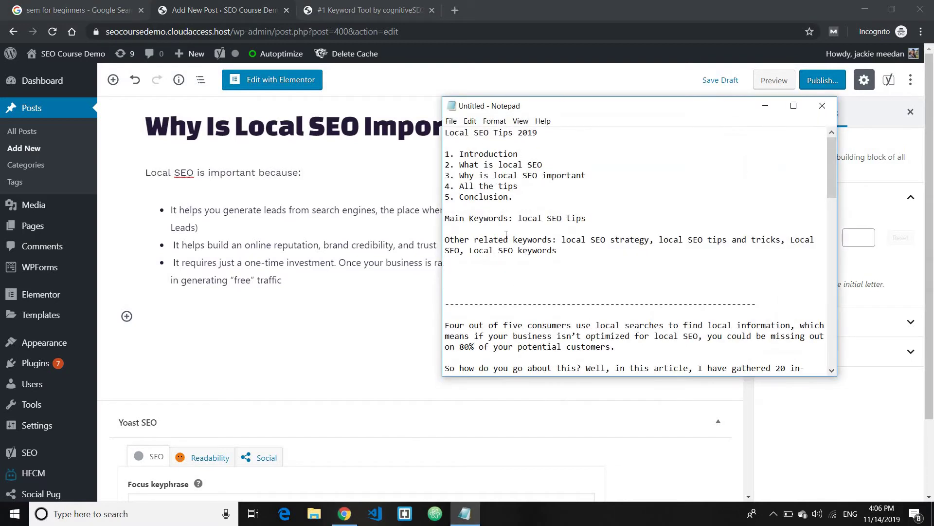
left_click_drag(518, 187, 454, 186)
left_click(765, 105)
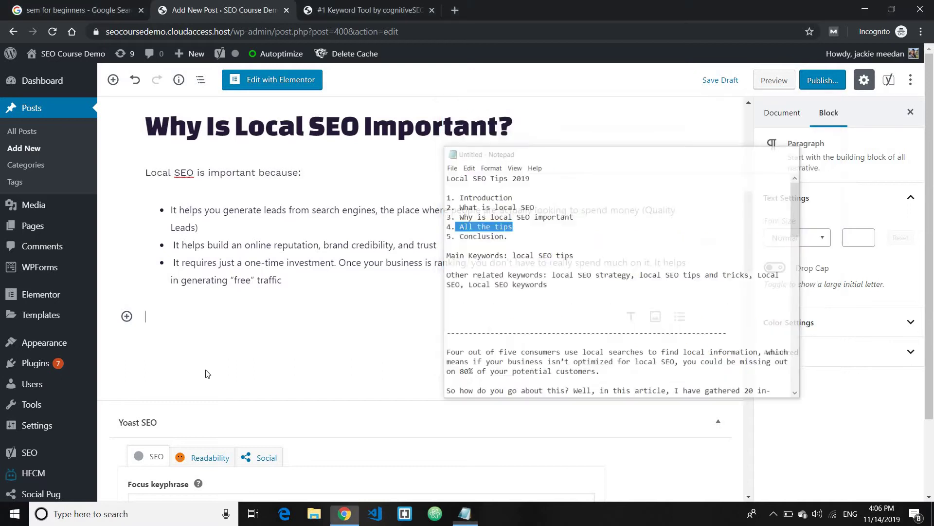
Step: Add the H2 heading "20 Local SEO Tips & Stregies in 2019" below the bulleted list
left_click(272, 321)
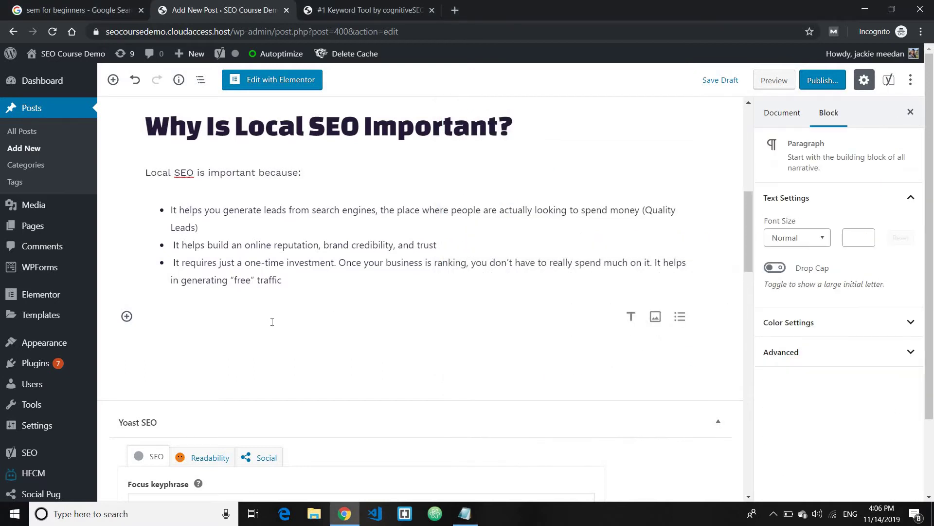
type("20 Lo")
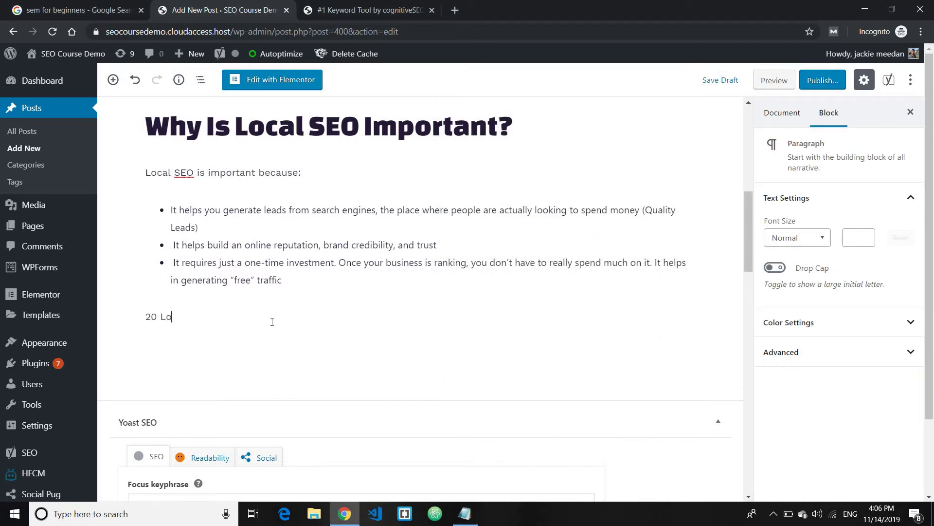
type("cal SEO Tips & Streg")
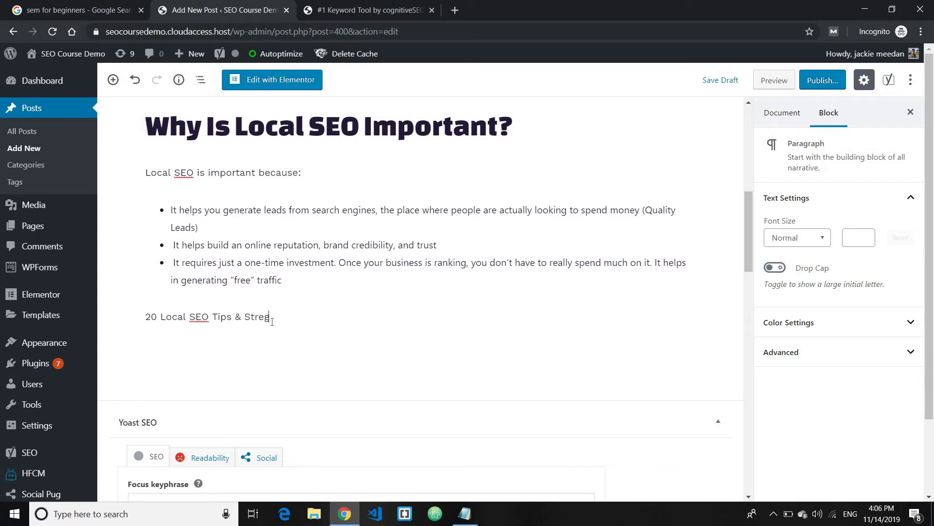
type("ies in 2019")
left_click(151, 288)
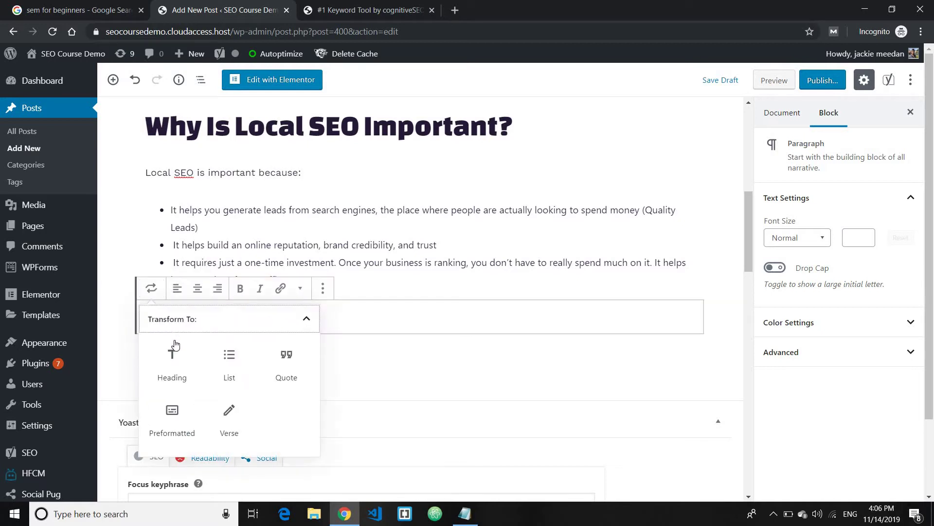
left_click(175, 345)
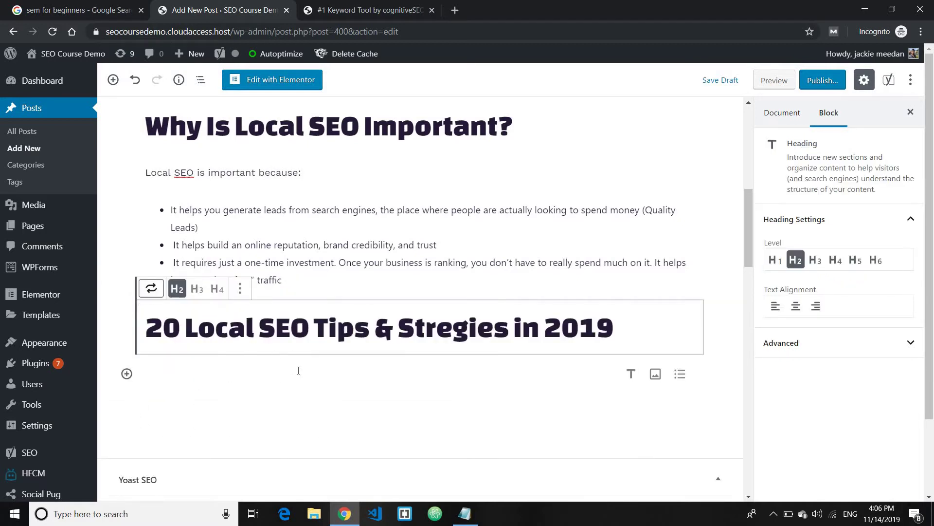
Step: Correct the misspelled word in the new tips heading to "Strategies"
left_click_drag(197, 327, 425, 327)
left_click(614, 327)
left_click(448, 327)
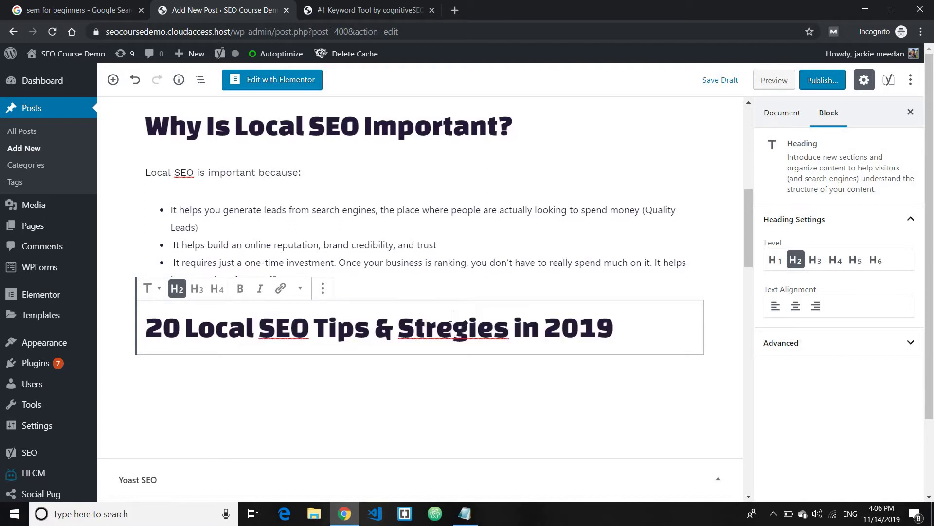
right_click(449, 326)
left_click(490, 334)
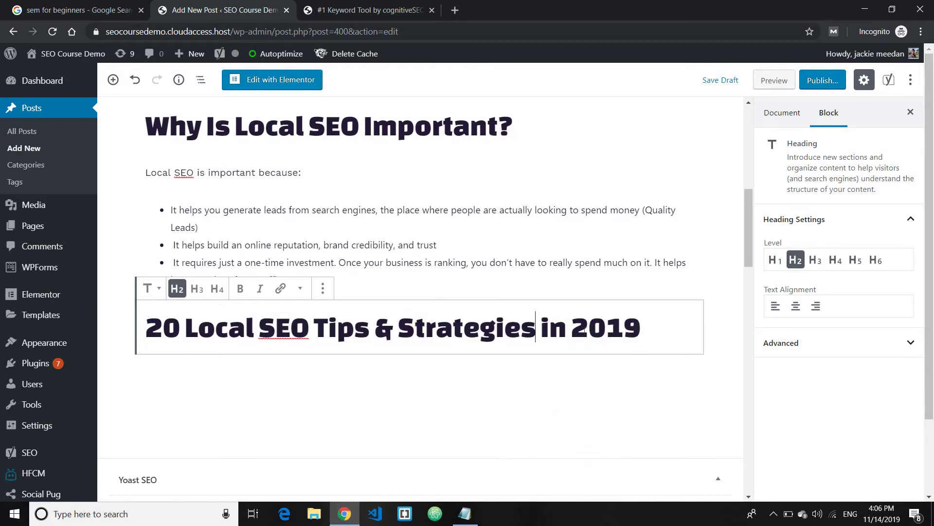
Step: Examine the keywords "SEO Tips", "Strategies" and "2019" in the tips heading against the earlier section headings
left_click_drag(255, 327, 367, 329)
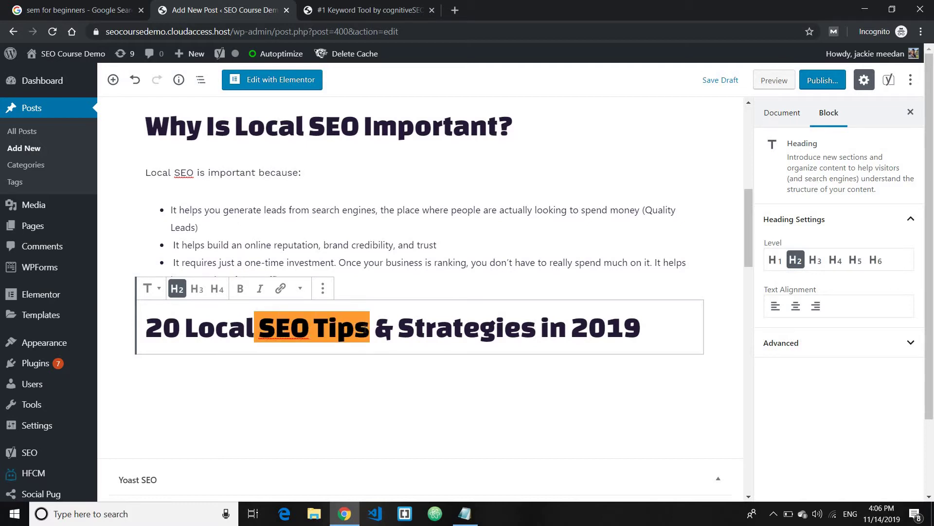
scroll(365, 331, "up", 3)
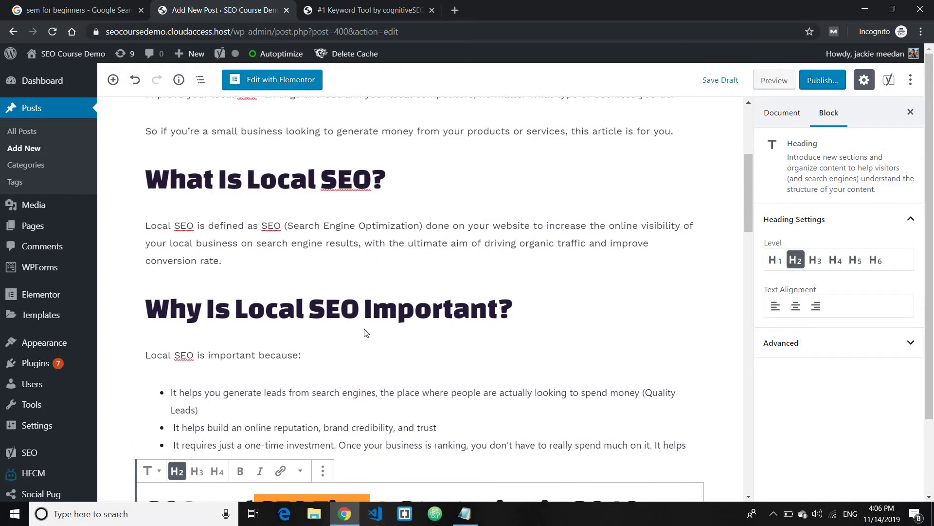
scroll(365, 332, "down", 3)
left_click(364, 327)
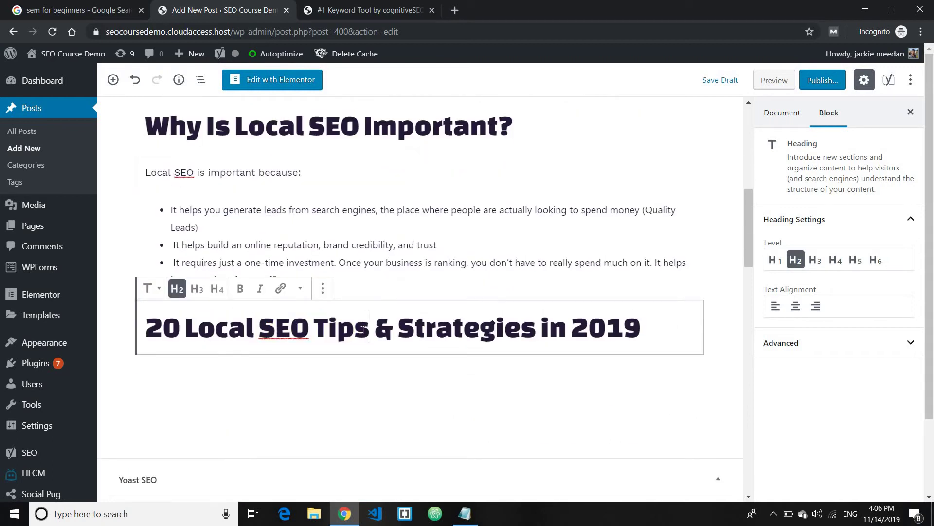
key("ctrl+shift+Left")
key("ctrl+shift+Left")
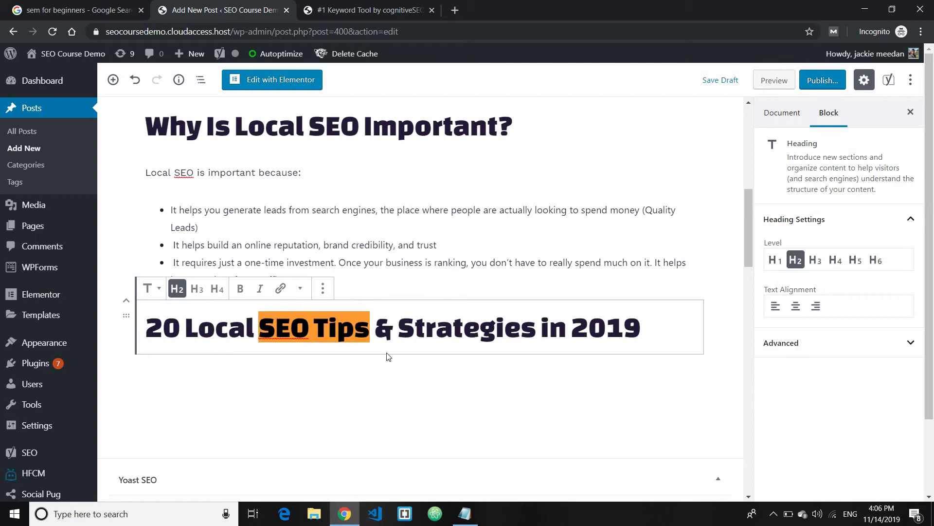
left_click(404, 329)
left_click_drag(404, 329, 535, 330)
left_click_drag(658, 334, 567, 331)
scroll(441, 344, "up", 4)
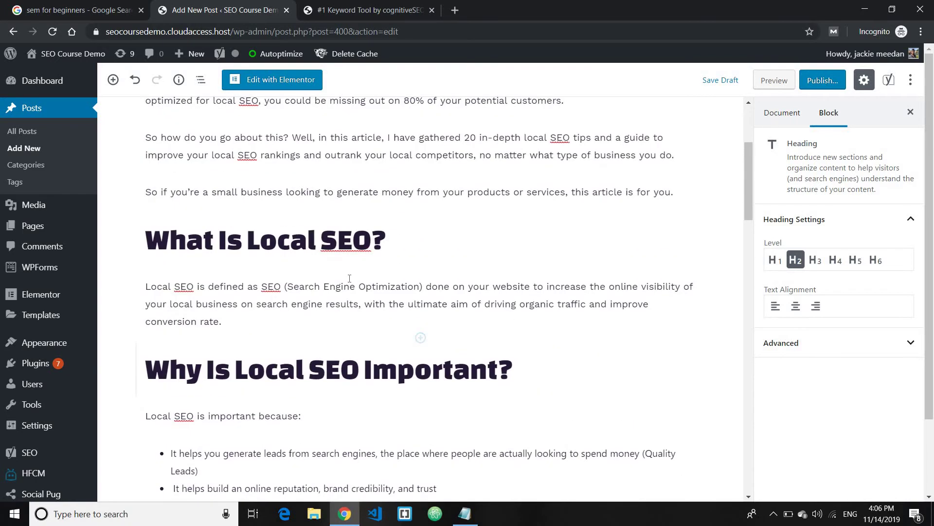
scroll(244, 245, "down", 7)
Step: Copy the line "1. Set Up Google My Business (Local Packs)" from the Notepad notes into a new block below the tips heading
left_click(228, 250)
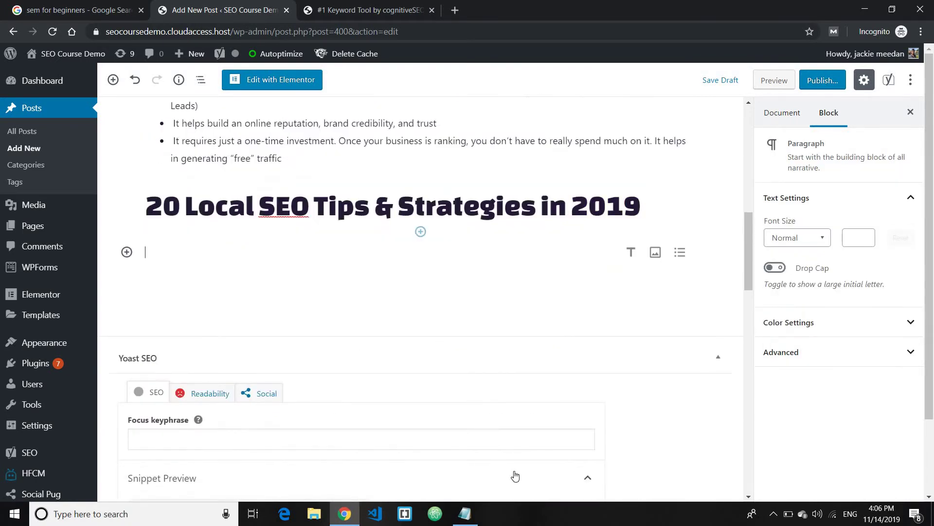
left_click(465, 513)
scroll(579, 254, "down", 11)
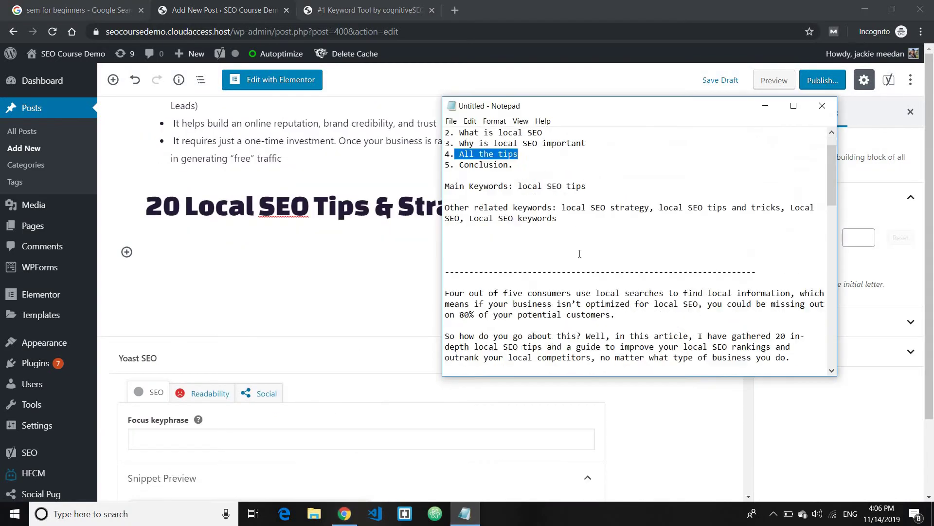
scroll(553, 250, "down", 2)
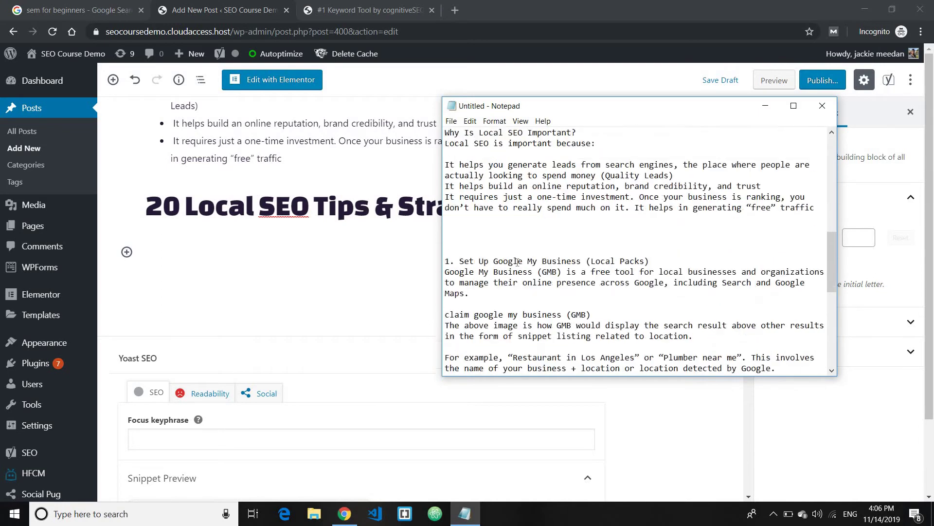
left_click_drag(450, 229, 640, 241)
left_click(533, 250)
left_click_drag(445, 228, 651, 231)
key("ctrl+c")
left_click(265, 256)
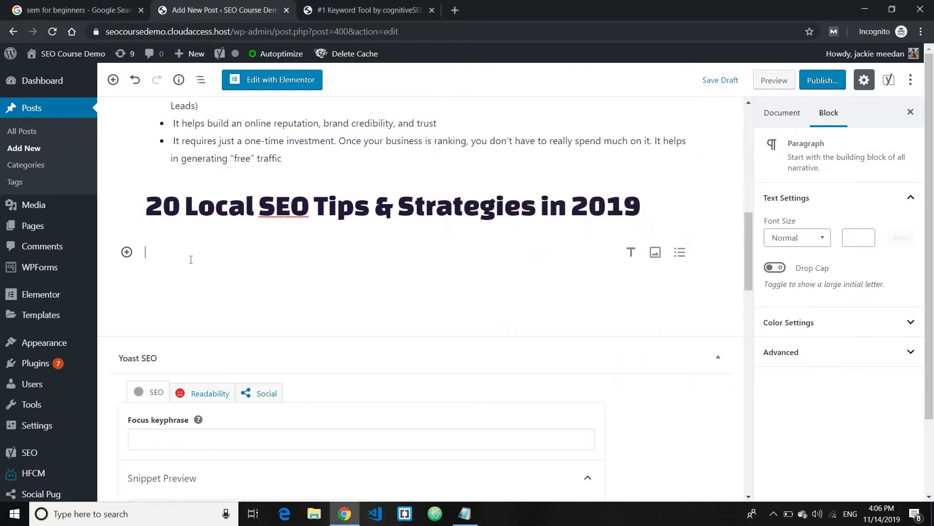
key("ctrl+v")
Step: Transform the pasted Google My Business list item into a paragraph and then into a heading
left_click(152, 224)
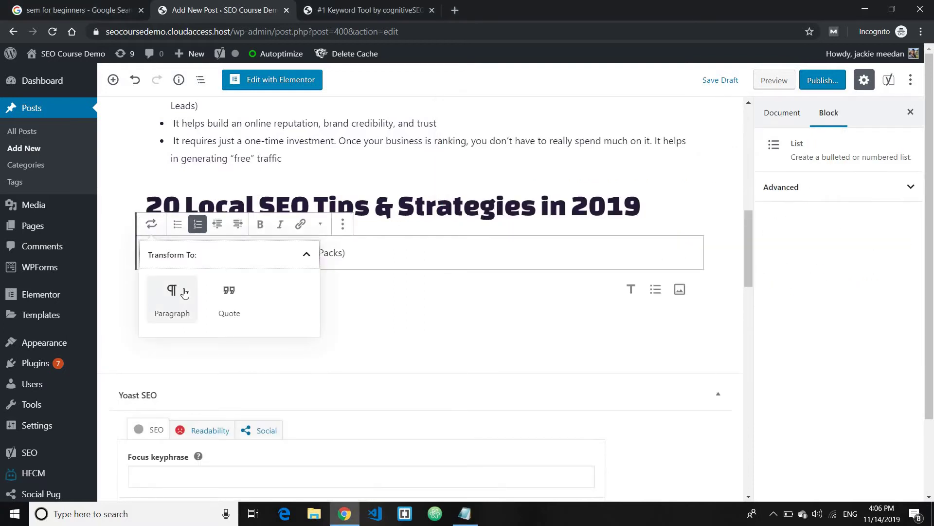
left_click(296, 251)
triple_click(295, 251)
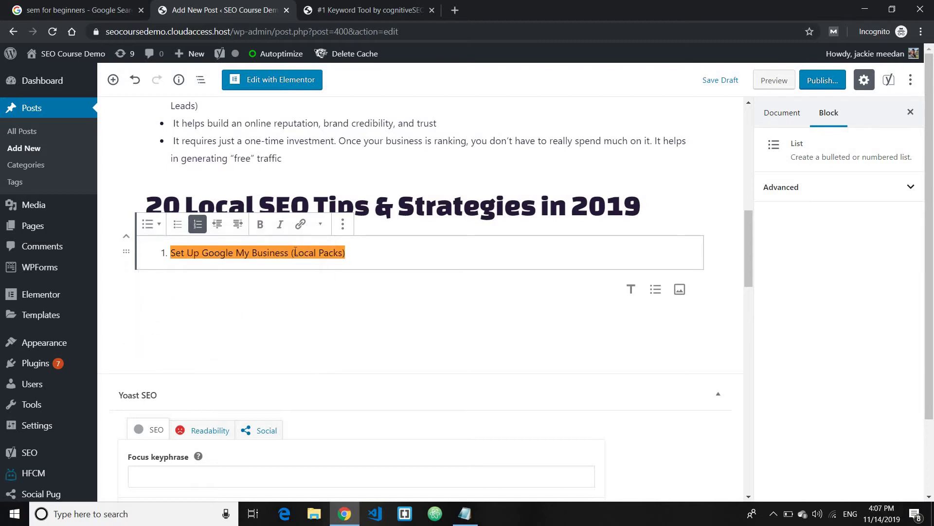
left_click(151, 224)
left_click(172, 297)
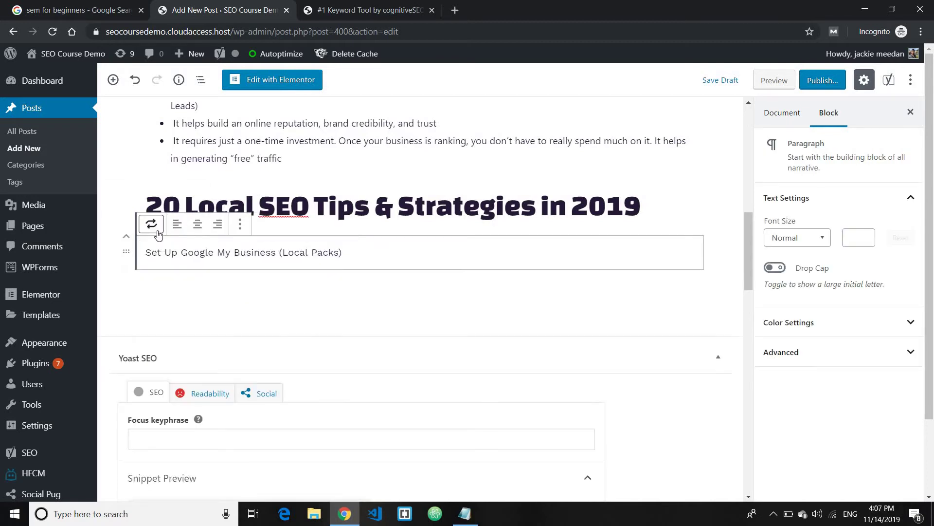
left_click(158, 232)
left_click(174, 298)
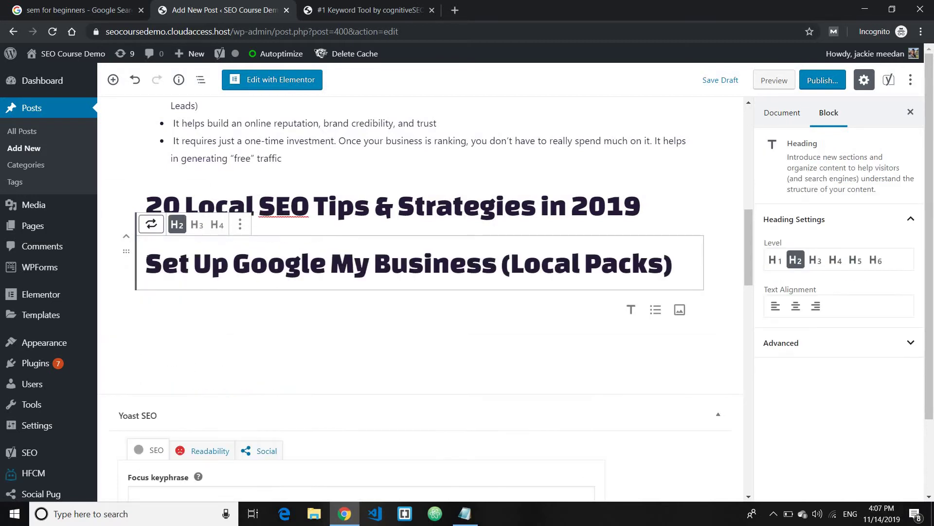
Step: Prefix the Google My Business heading with "1." and set its level to H3
type("1.")
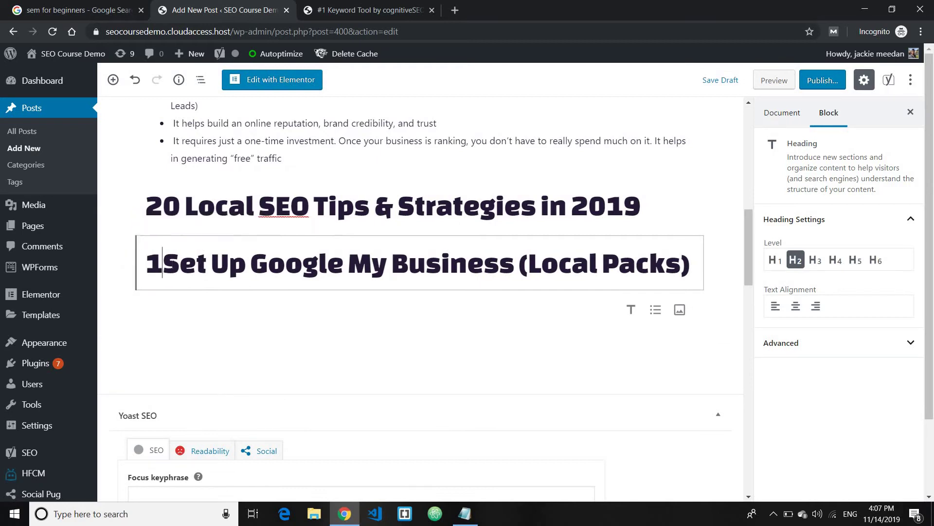
triple_click(190, 263)
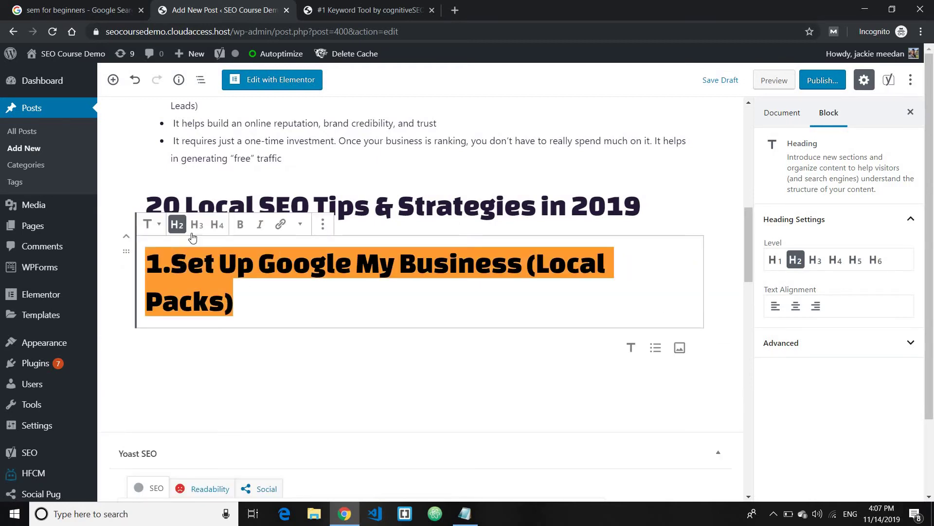
left_click(197, 224)
left_click(487, 254)
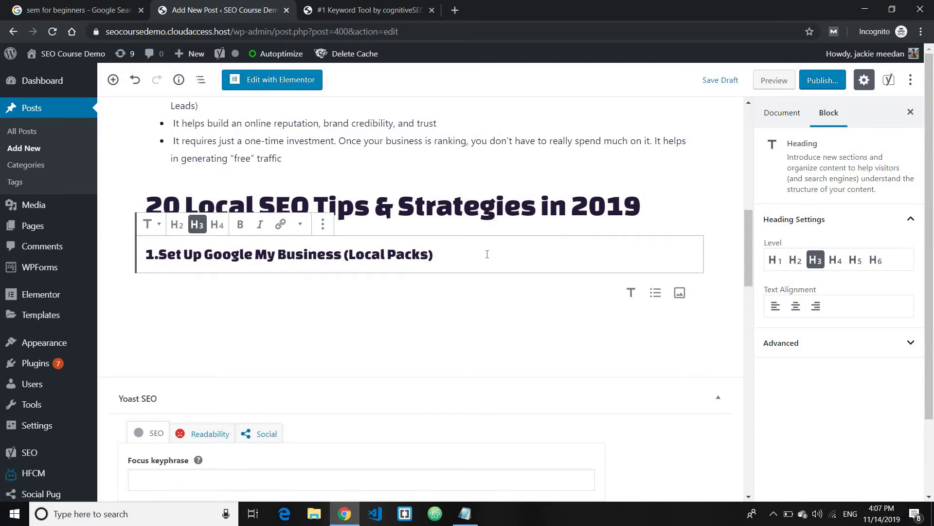
Step: Copy the Google My Business text, from its introduction through the Pro Tip, from the Notepad notes into a new block below the tip 1 heading
key("Return")
key("alt+Tab")
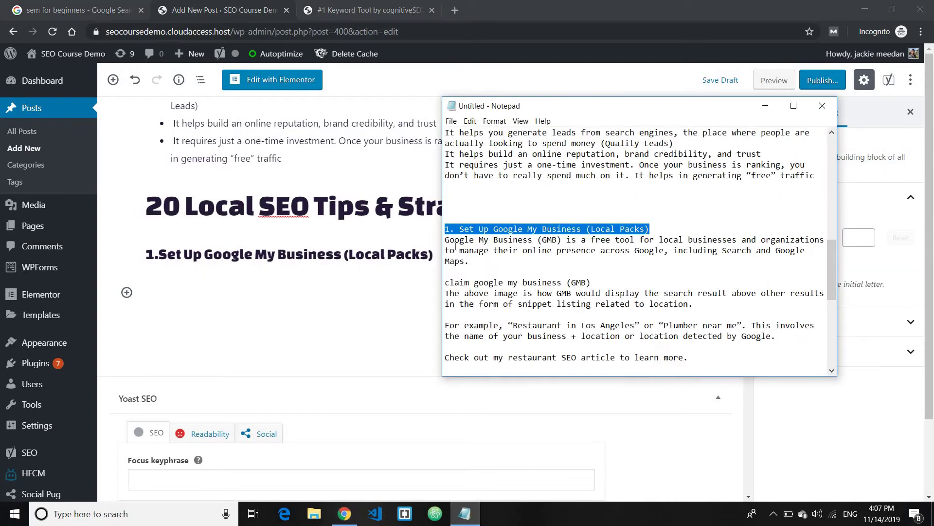
left_click_drag(446, 240, 640, 346)
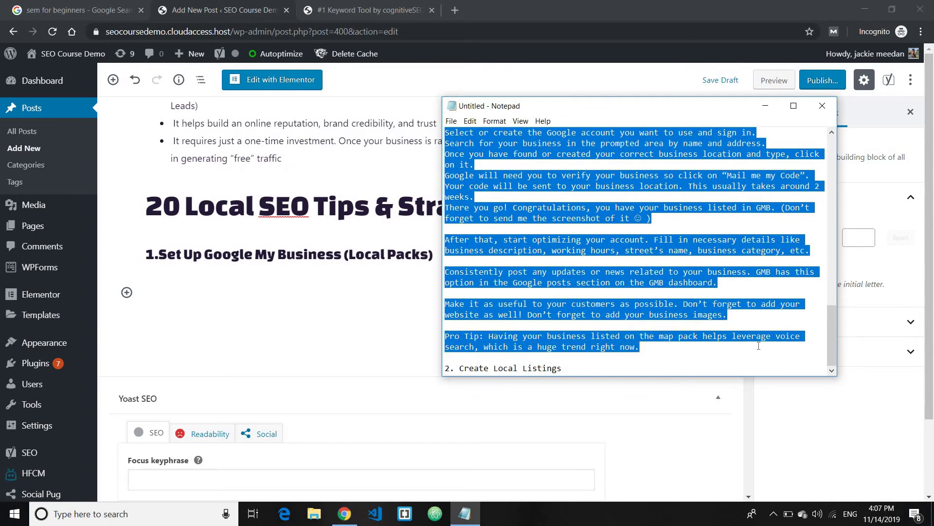
left_click(288, 296)
key("ctrl+v")
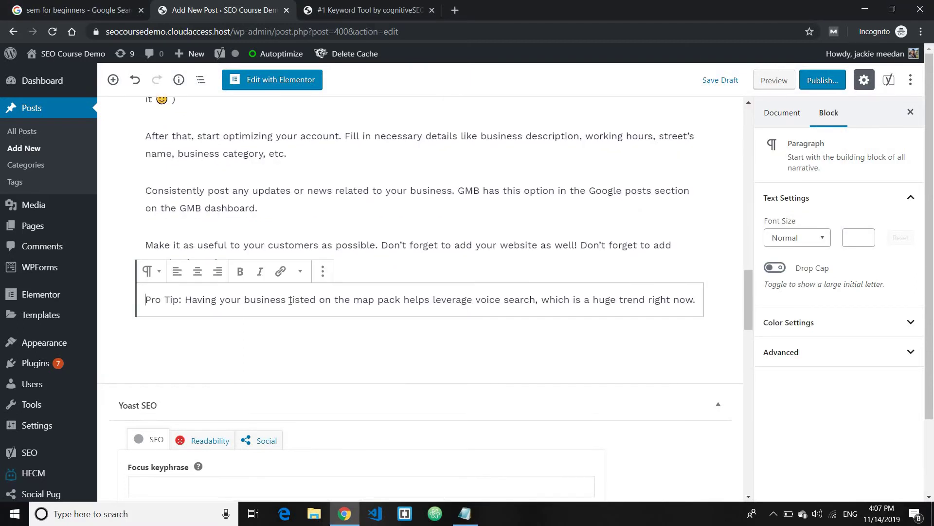
Step: Split the line "How To Sign Up/Claim Your Business For Google My Business" into its own block and make it an H4 heading
scroll(205, 313, "up", 8)
double_click(210, 315)
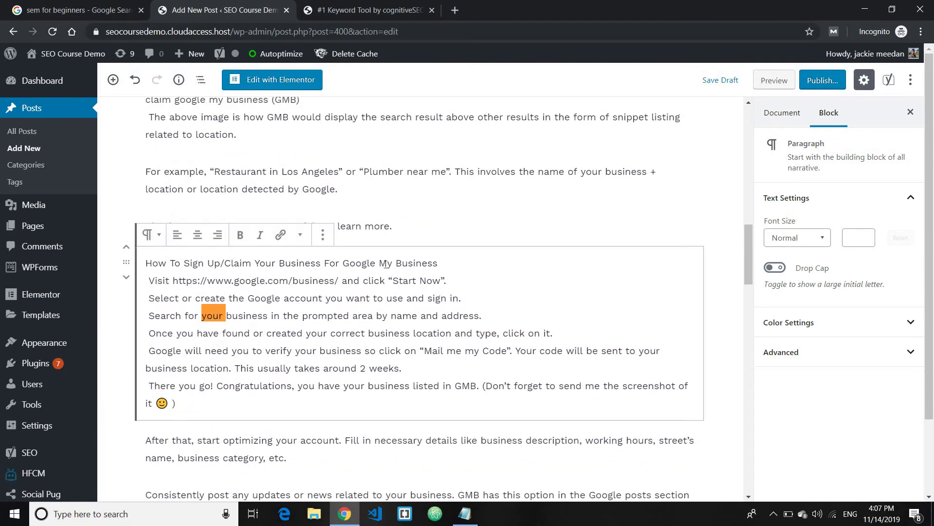
left_click(437, 264)
key("Return")
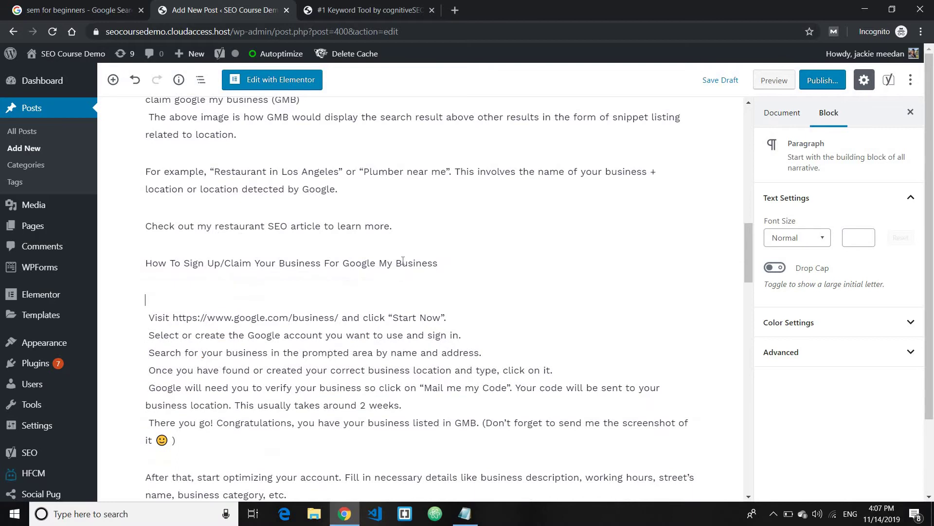
left_click(311, 261)
left_click(152, 234)
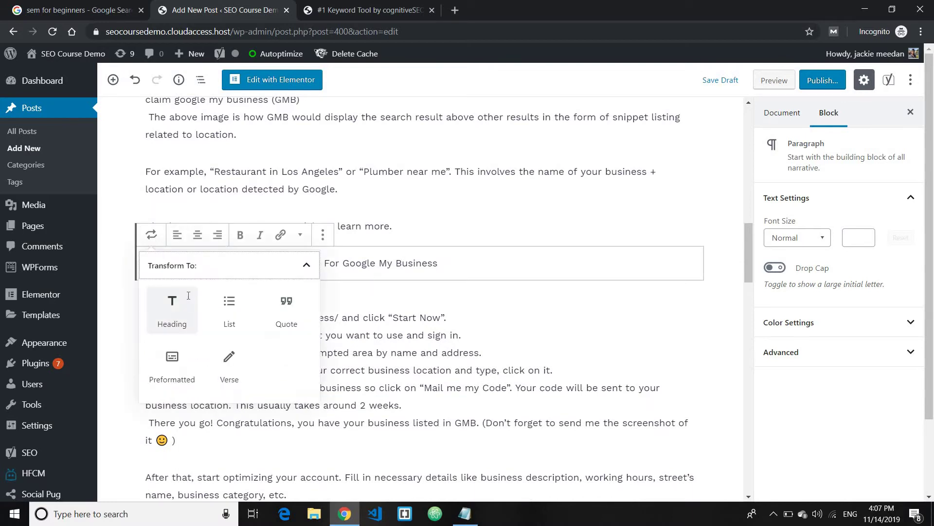
left_click(171, 307)
left_click(217, 235)
scroll(245, 210, "up", 5)
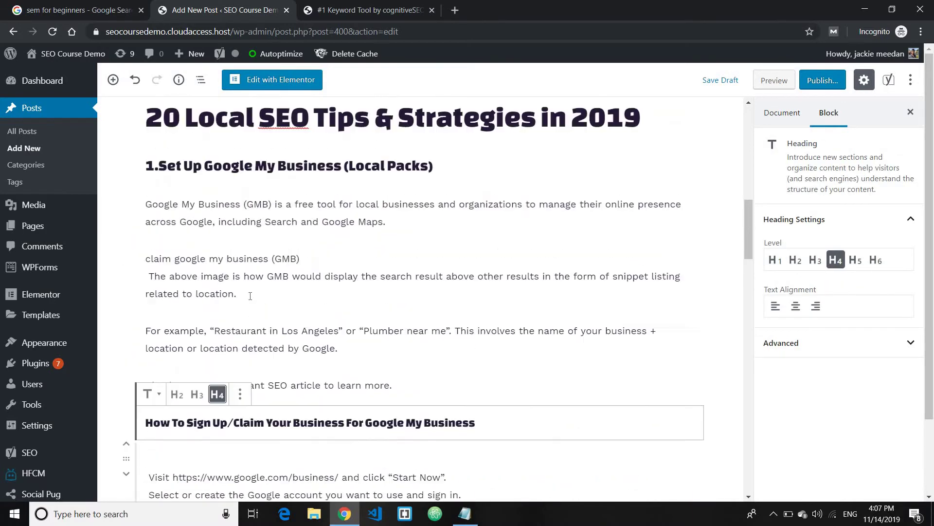
left_click(245, 210)
left_click(272, 249)
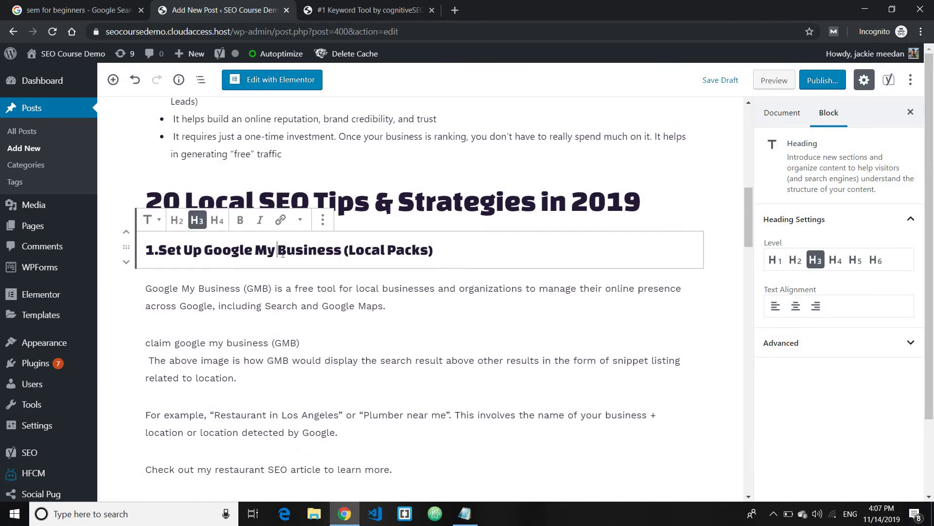
scroll(285, 271, "down", 5)
left_click(285, 271)
left_click(151, 317)
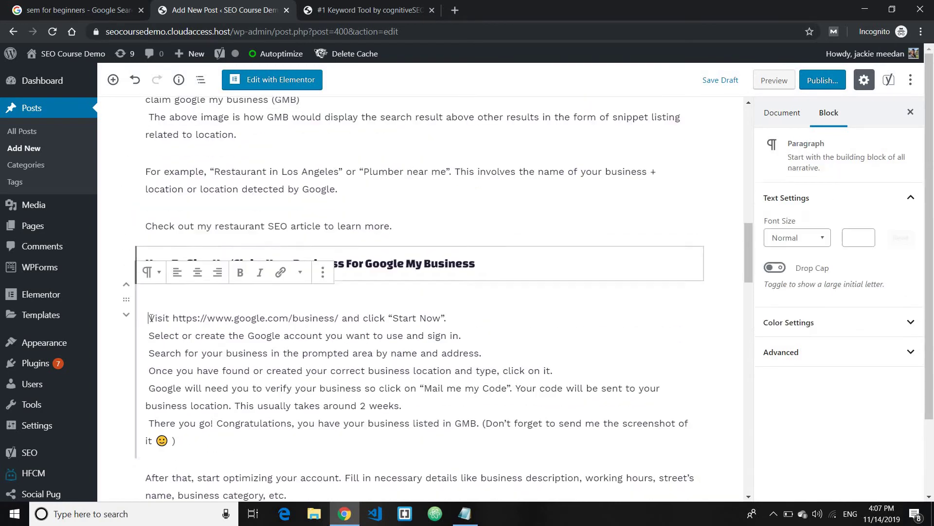
key("BackSpace")
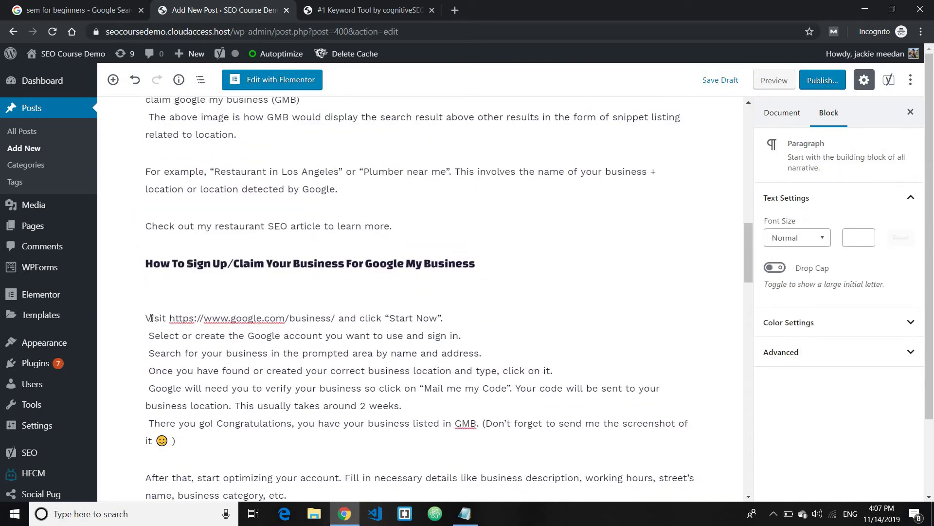
key("BackSpace")
left_click(151, 272)
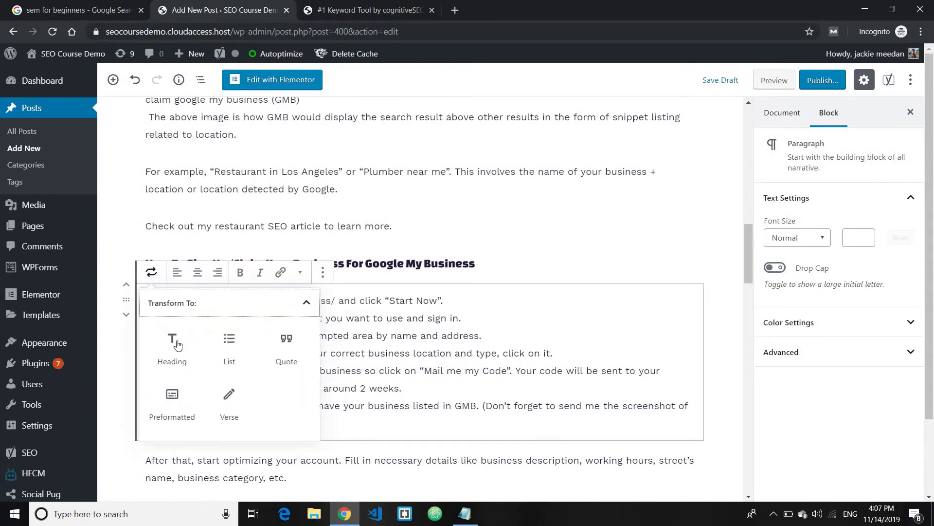
left_click(229, 343)
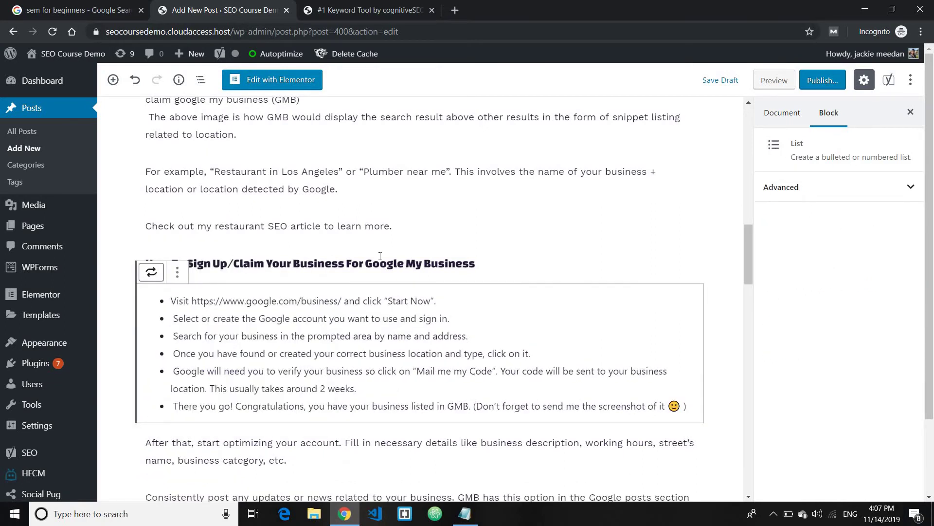
Step: Add an image block directly below the heading "1.Set Up Google My Business (Local Packs)"
scroll(380, 256, "down", 4)
scroll(261, 229, "up", 6)
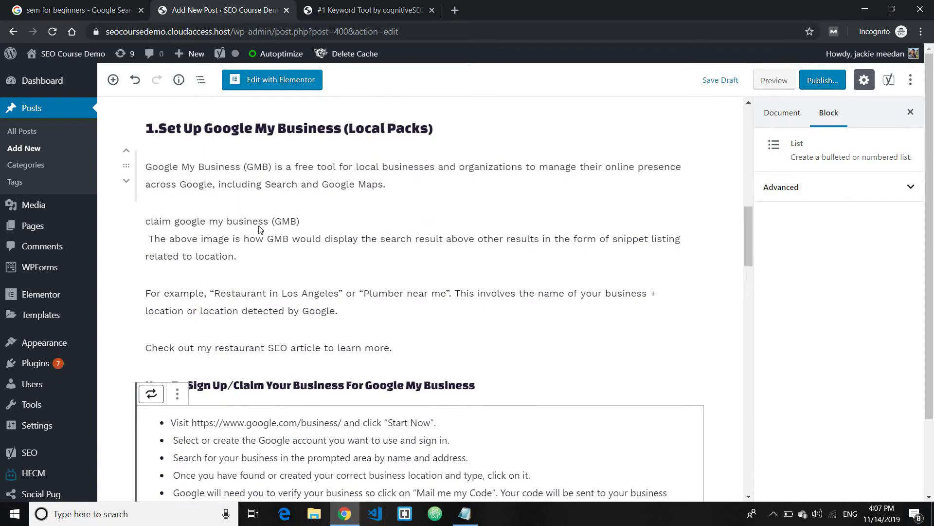
scroll(260, 228, "up", 3)
left_click_drag(432, 247, 146, 247)
scroll(452, 266, "down", 5)
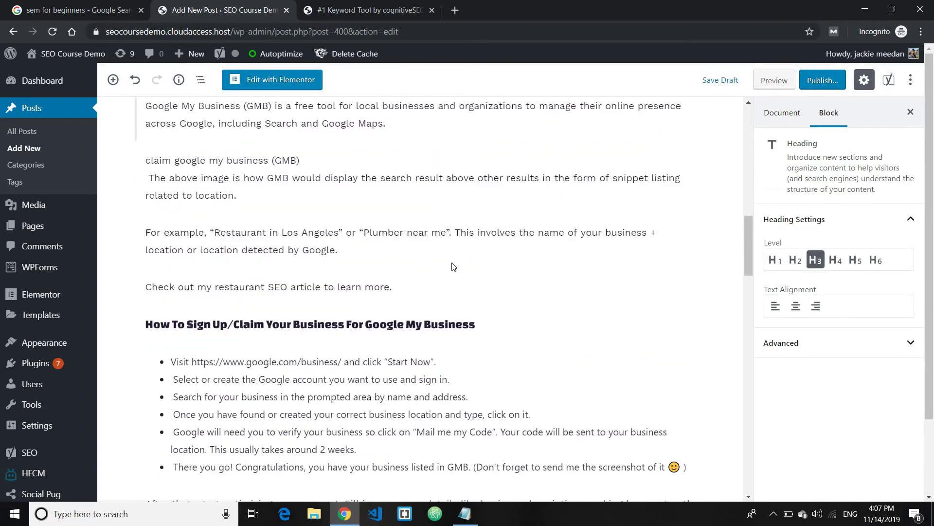
scroll(462, 287, "up", 5)
left_click(475, 309)
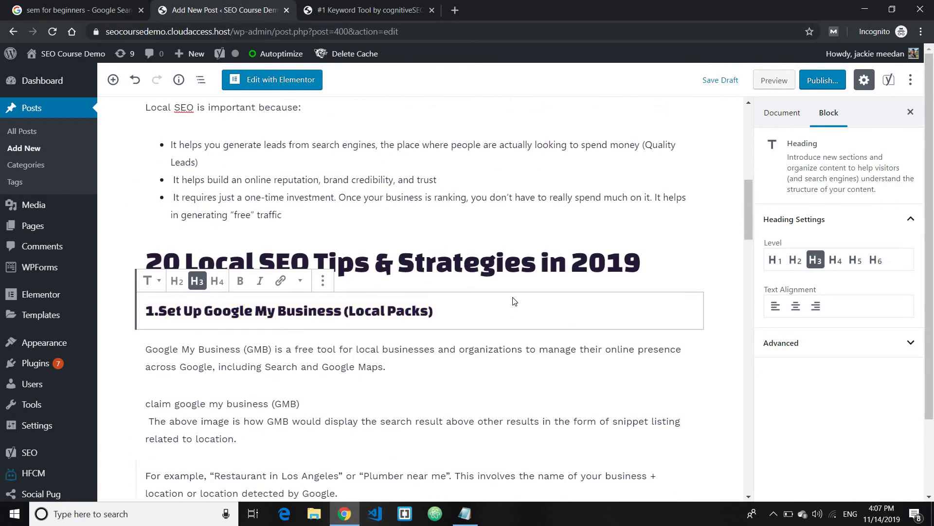
key("Return")
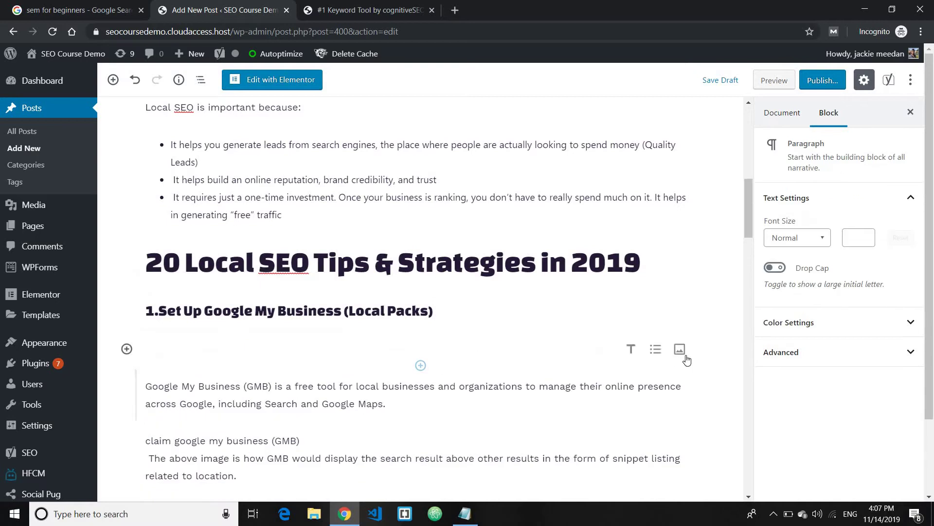
left_click(680, 348)
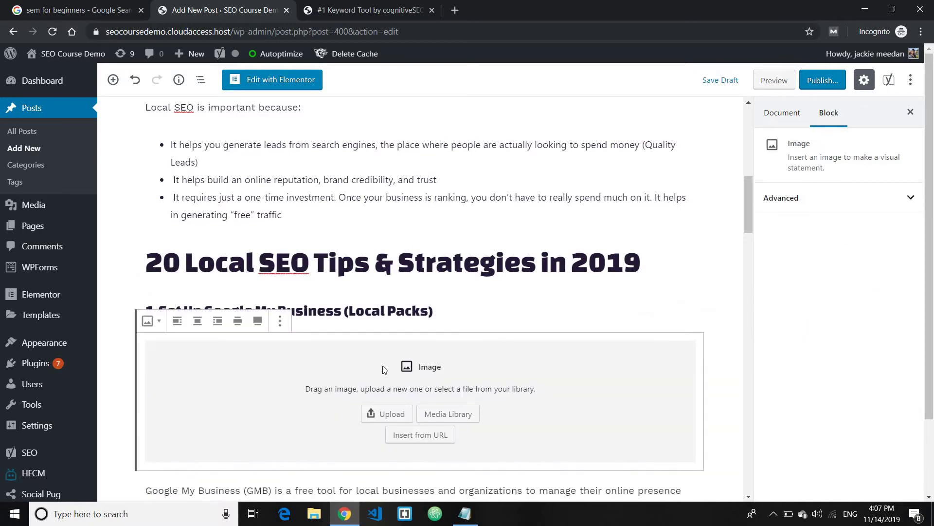
Step: Upload the image "local business seo-1" from the Desktop folder into the image block and align it to the center
scroll(377, 361, "down", 2)
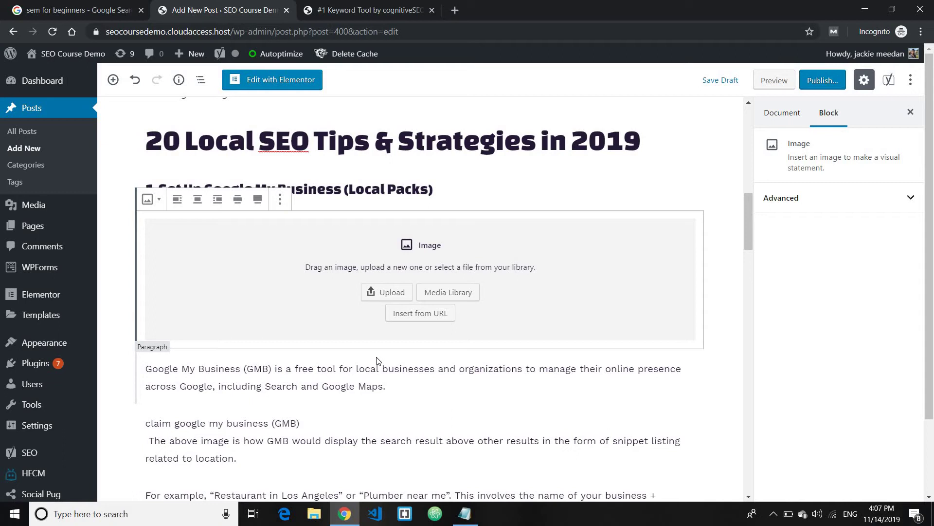
left_click(390, 296)
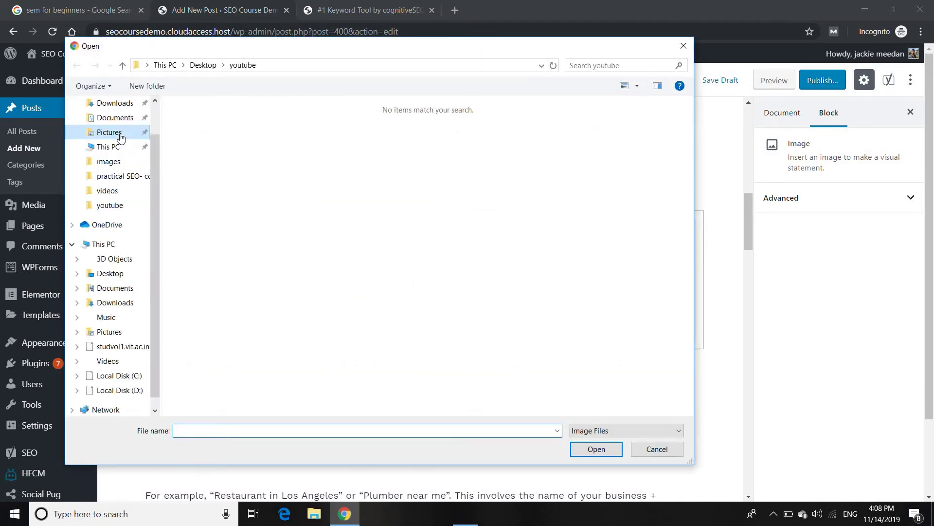
left_click(121, 136)
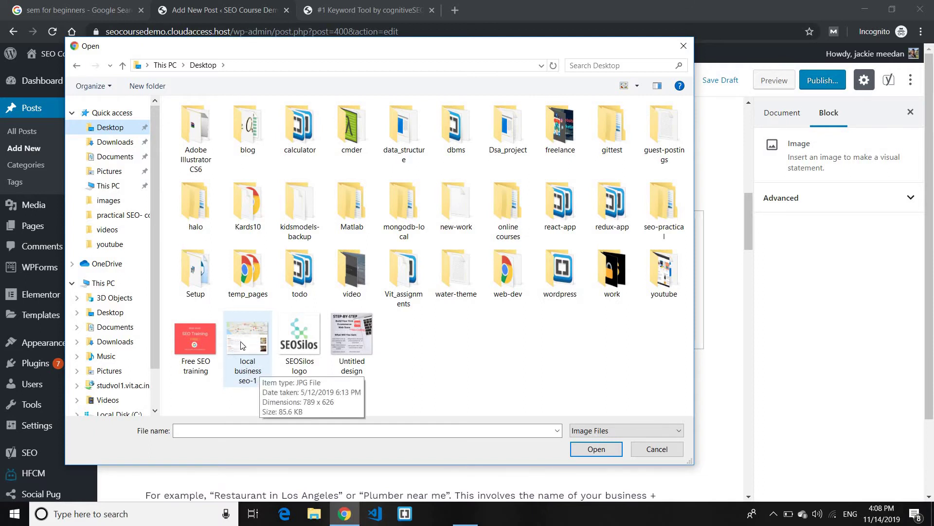
double_click(243, 341)
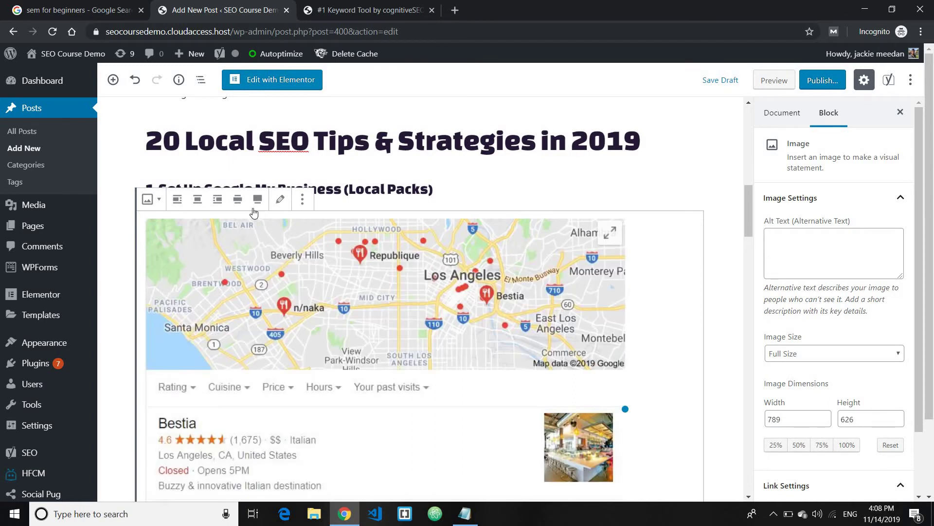
left_click(197, 199)
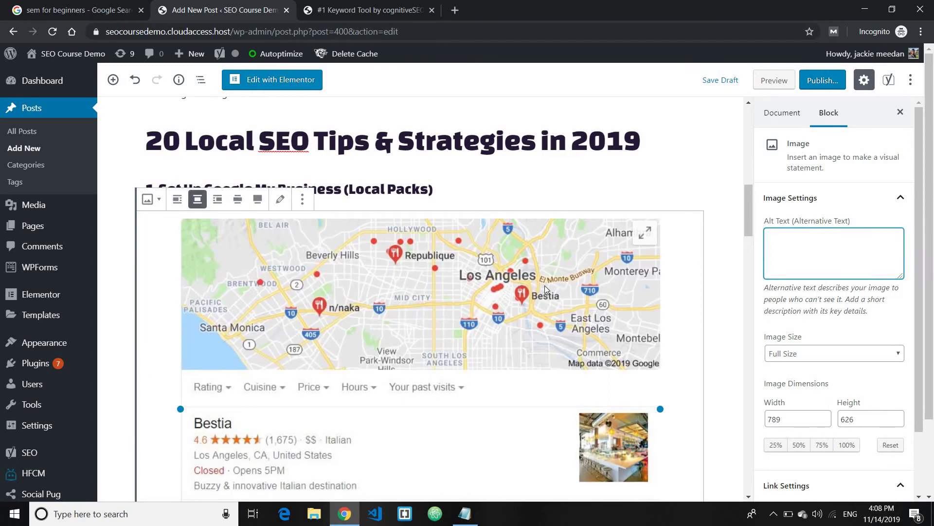
Step: Set the map image's alt text to "local seo tips: setting up google my business"
left_click(845, 255)
scroll(430, 285, "down", 3)
scroll(388, 294, "up", 3)
left_click(367, 192)
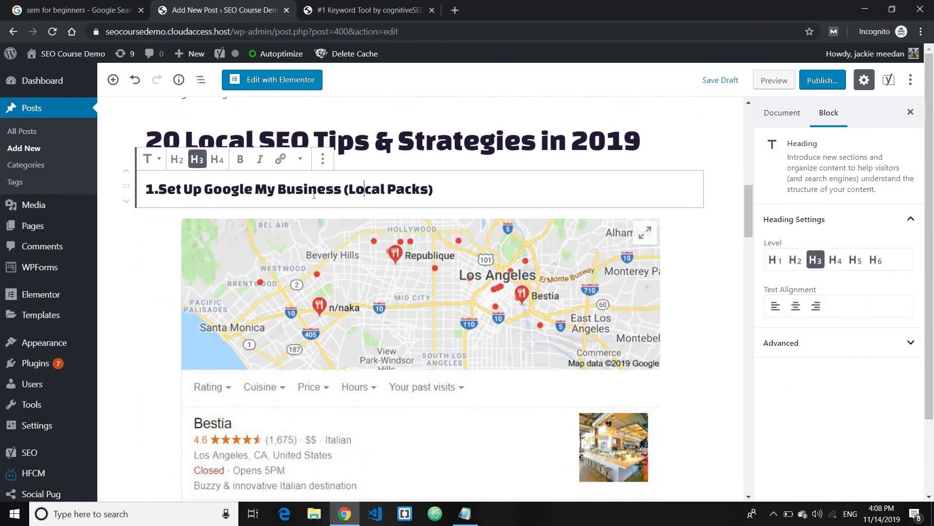
left_click(477, 314)
left_click(803, 243)
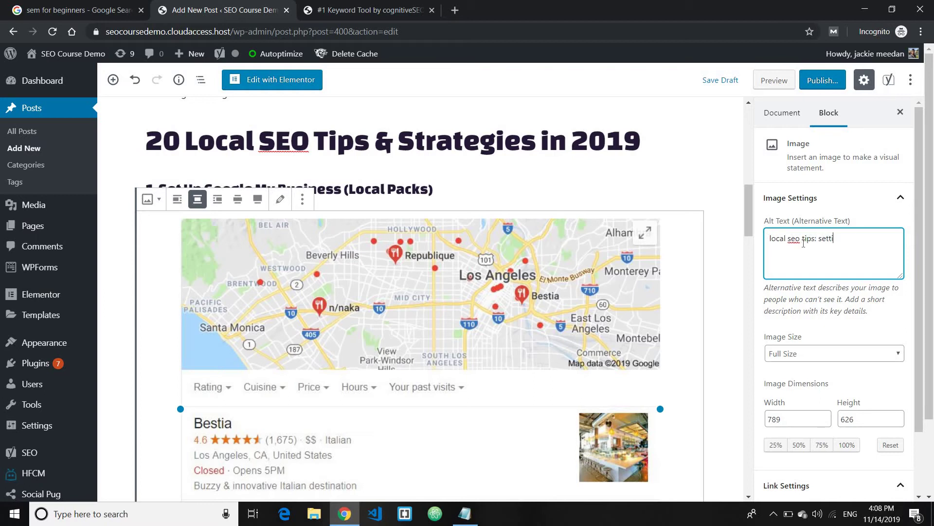
type("local seo tips: setting up google my business")
Step: Examine how the image's alt text combines the keyword "local seo tips" with the description "setting up google my business"
key("ctrl+a")
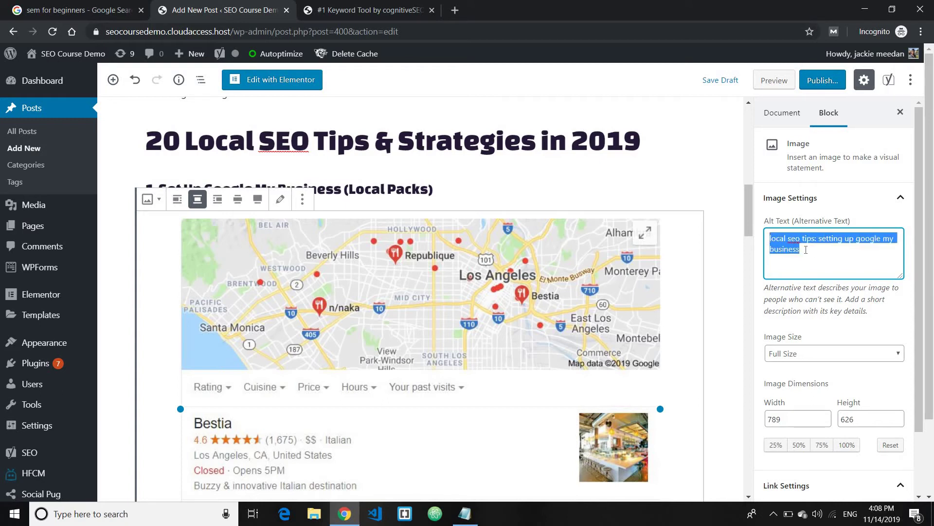
left_click(792, 248)
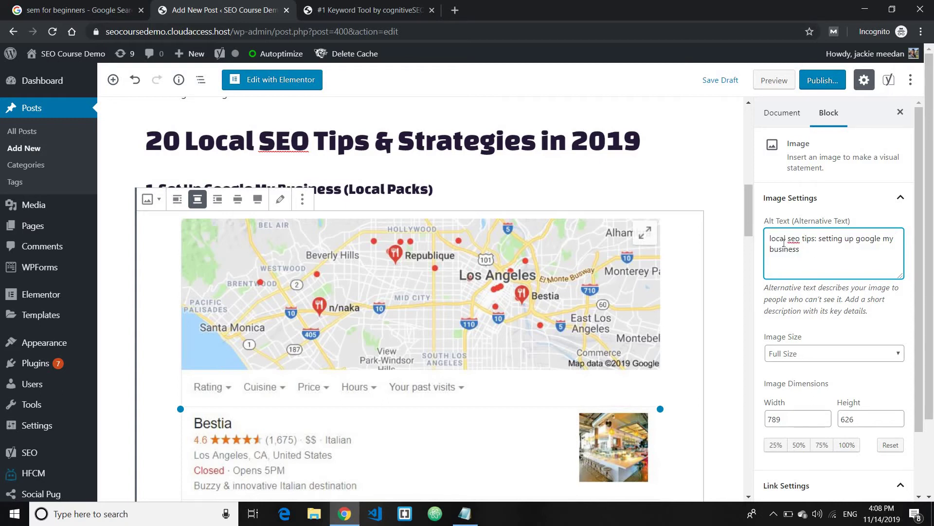
left_click_drag(791, 237, 819, 238)
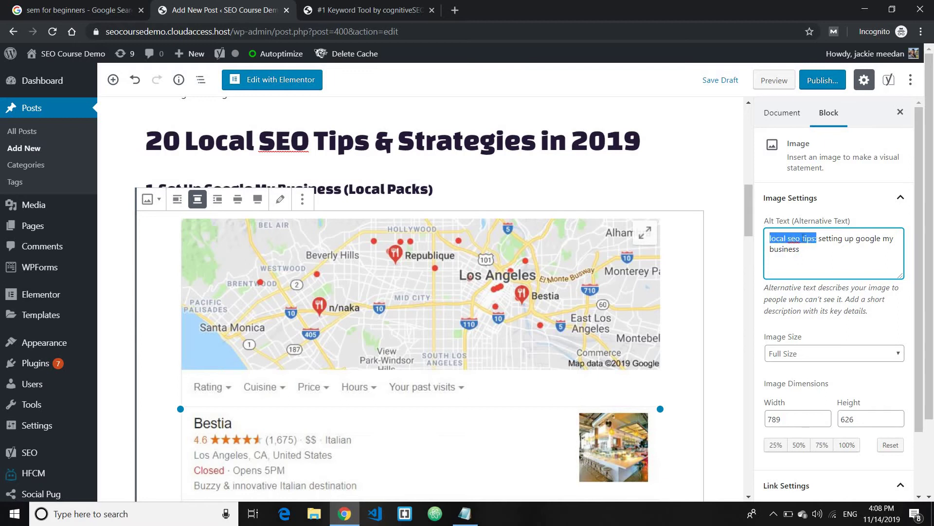
scroll(413, 213, "down", 8)
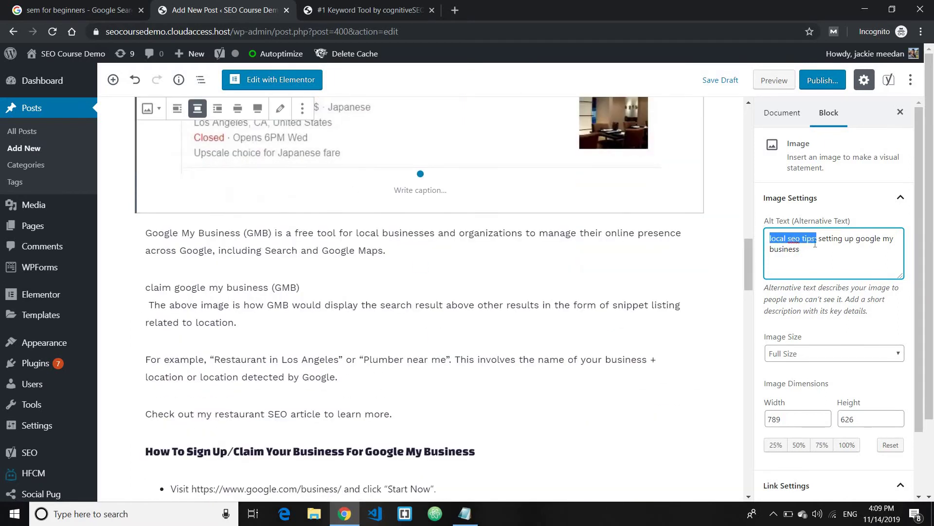
left_click(865, 262)
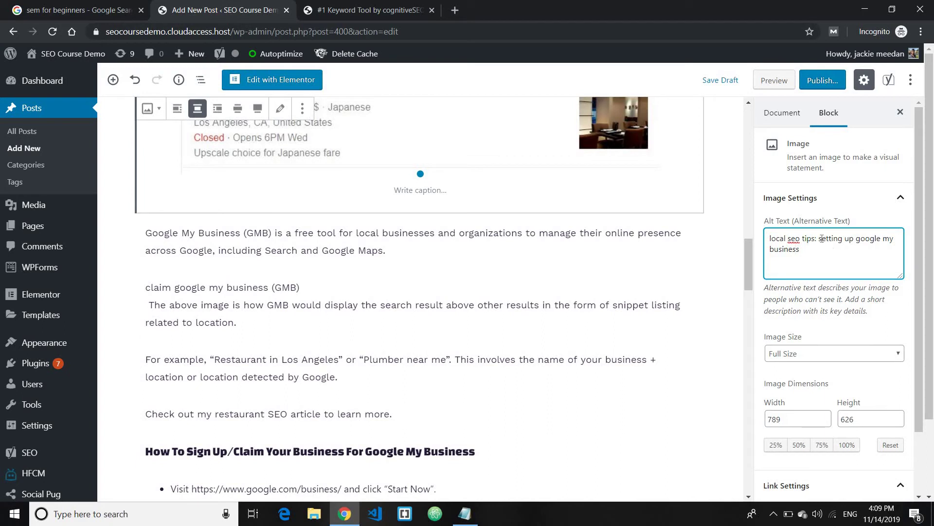
left_click_drag(851, 247, 856, 249)
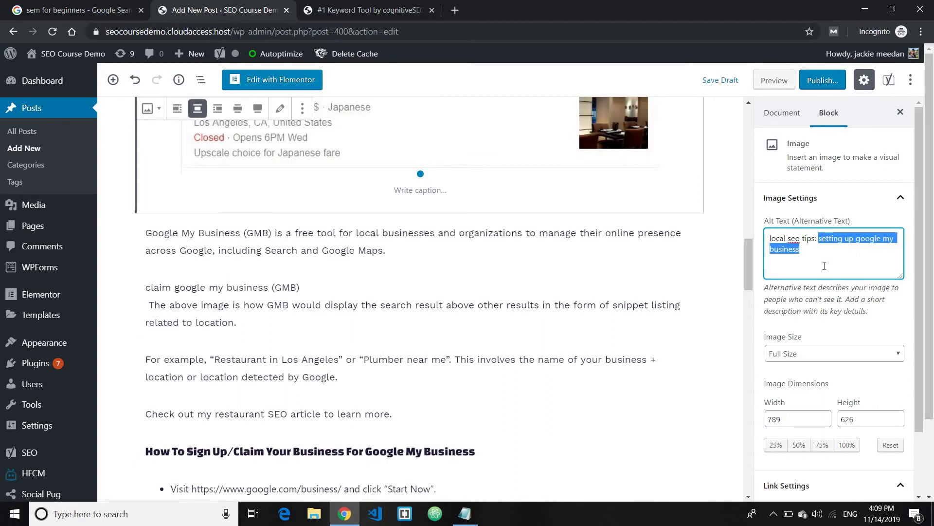
scroll(507, 201, "up", 8)
left_click(781, 269)
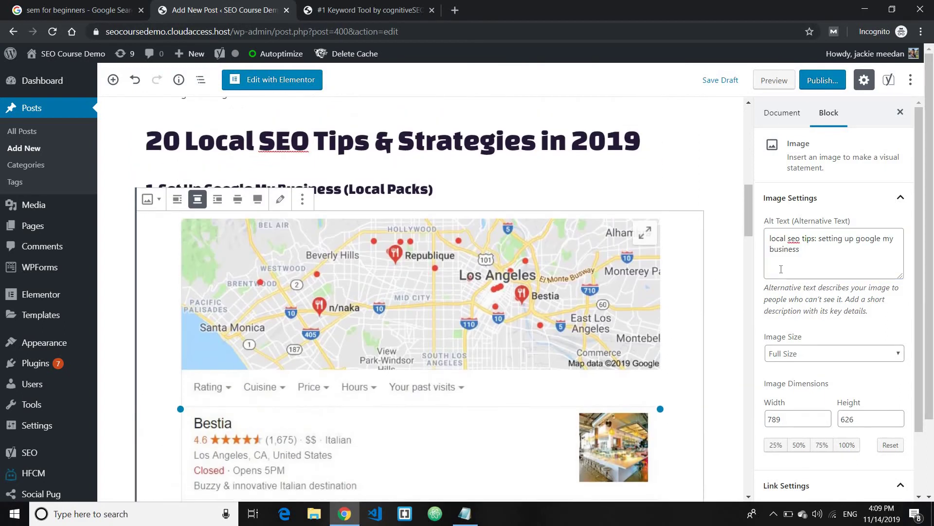
Step: Copy the line "2. Create Local Listings" from the Notepad notes for use below the post's last paragraph
scroll(177, 305, "down", 15)
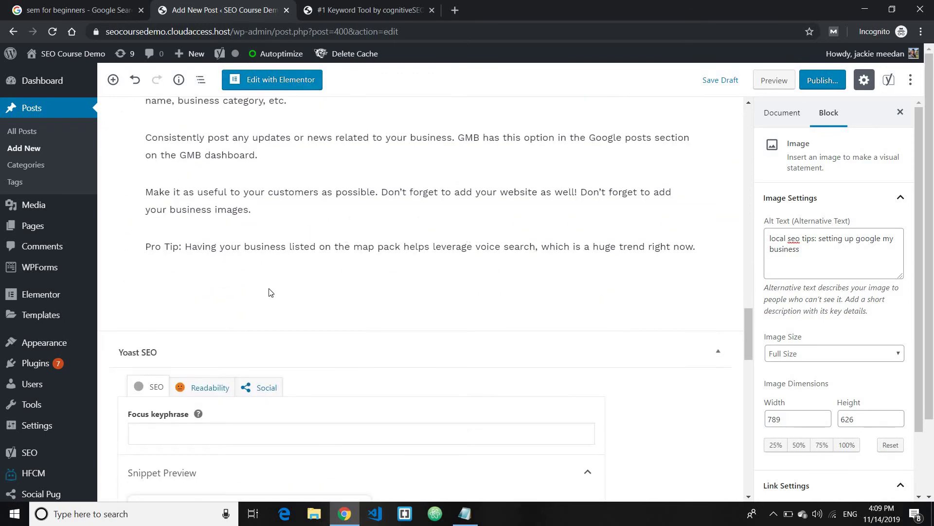
left_click(271, 292)
left_click(465, 513)
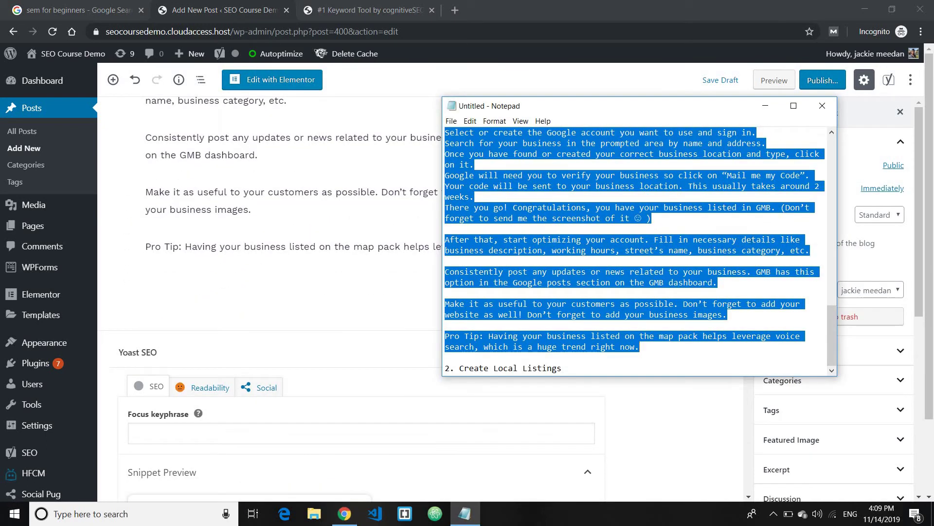
left_click_drag(564, 368, 454, 360)
key("ctrl+c")
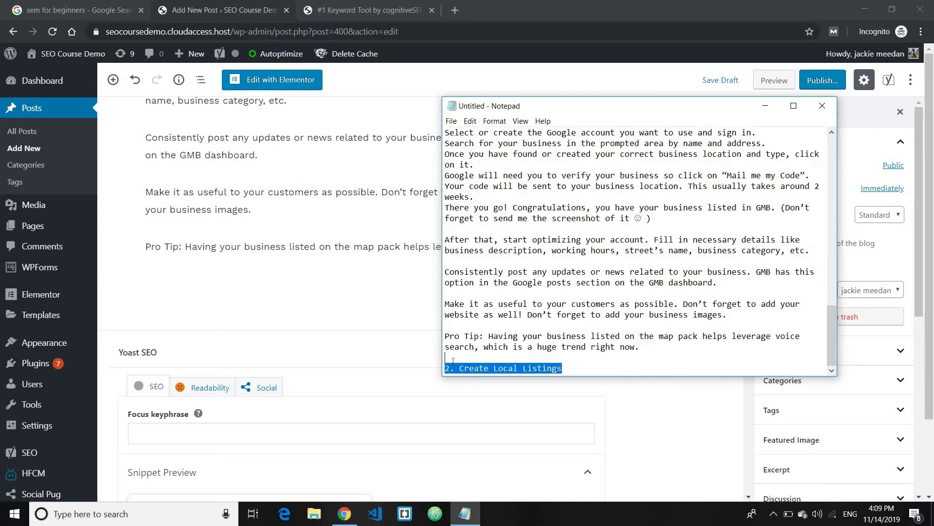
Step: Paste the copied "Create Local Listings" line as its own paragraph directly below the "Pro Tip" paragraph
left_click(231, 273)
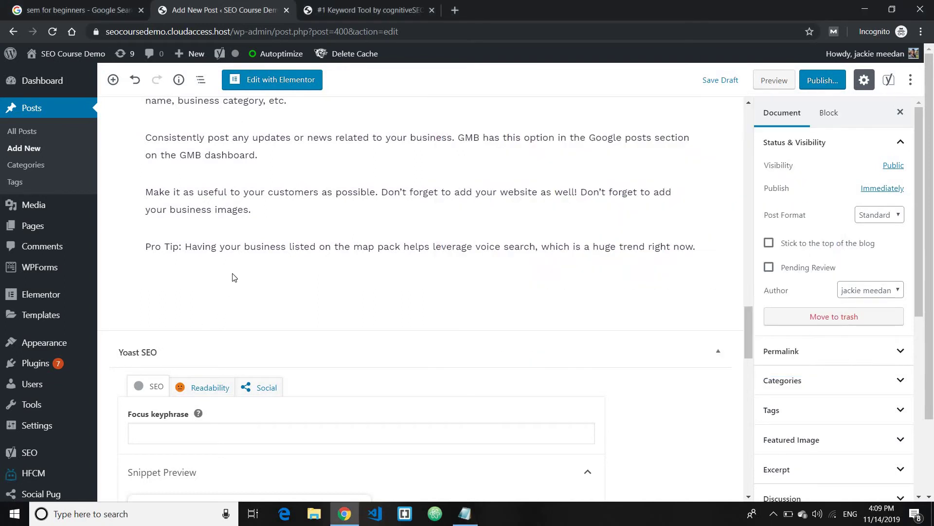
left_click(700, 248)
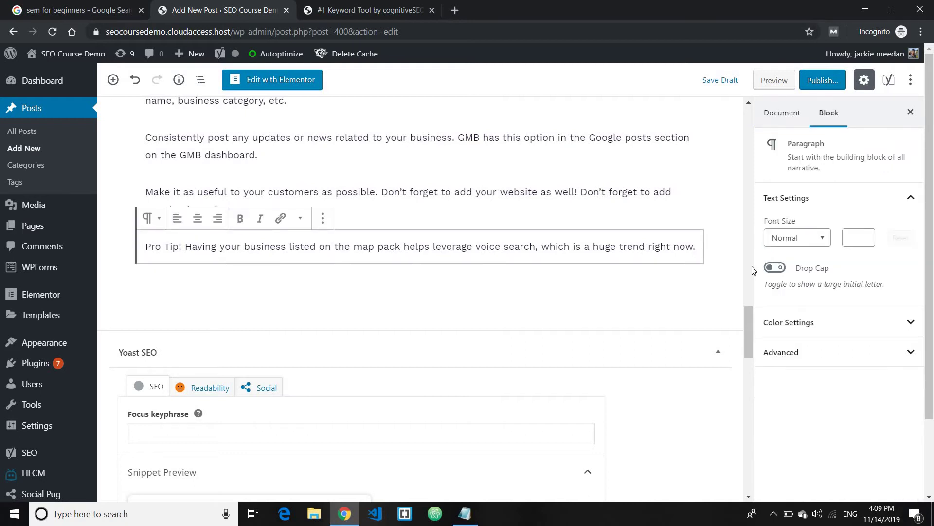
key("Return")
key("ctrl+v")
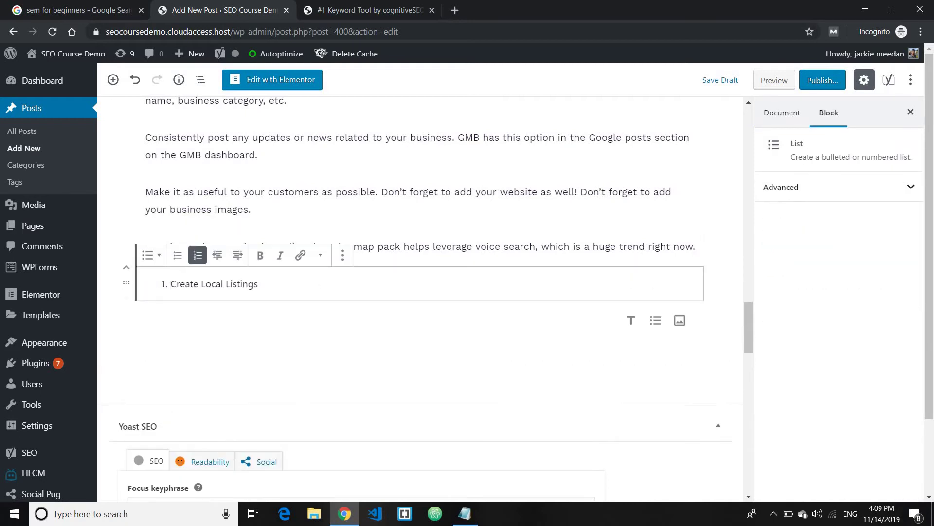
key("BackSpace")
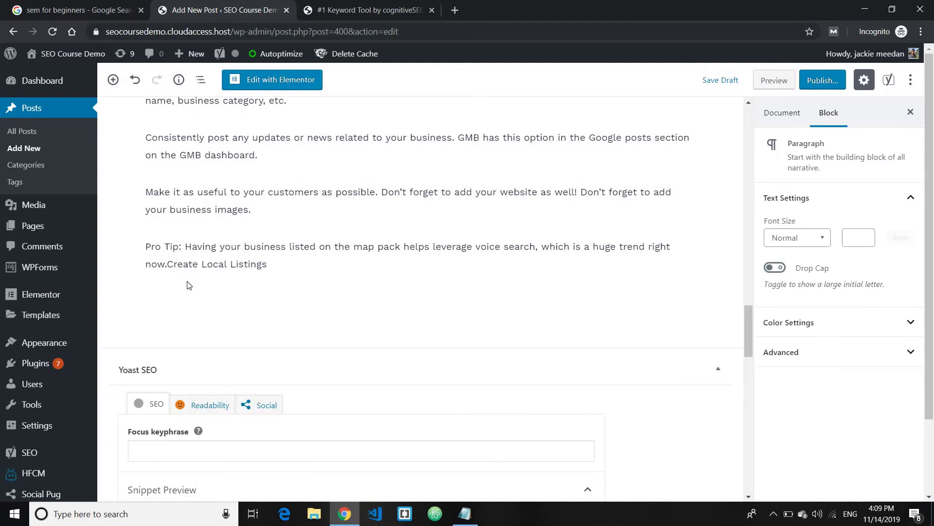
type(".")
key("Return")
Step: Turn the "Create Local Listings" paragraph into an H3 heading prefixed with "2." and start an empty paragraph below it
left_click(151, 255)
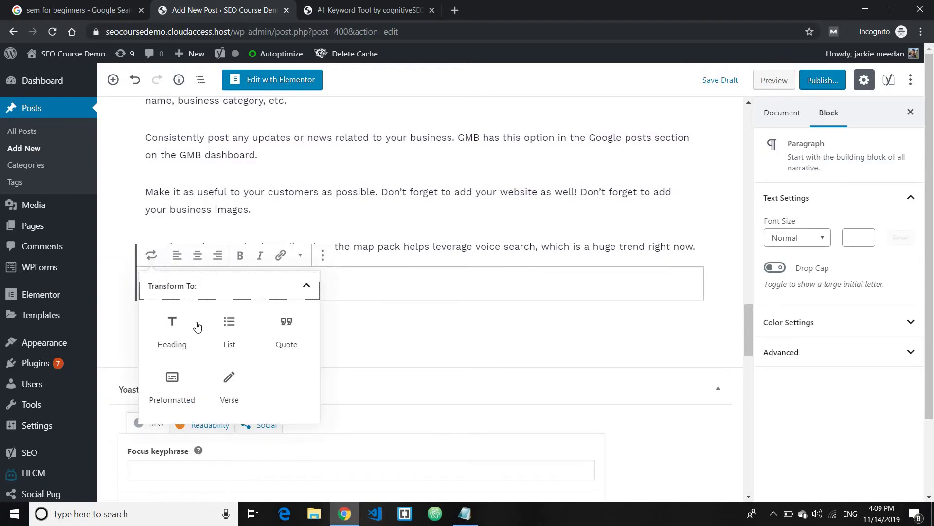
left_click(172, 330)
left_click(197, 255)
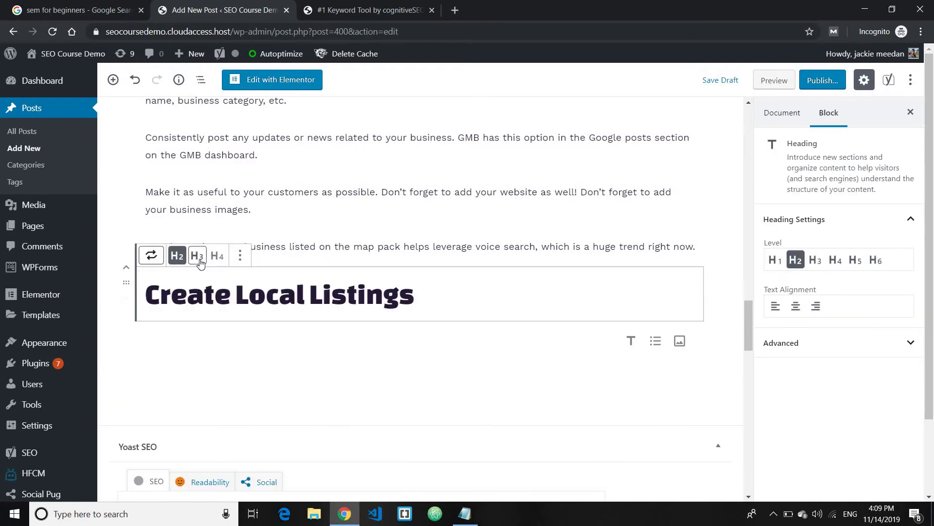
left_click(150, 285)
type("2.")
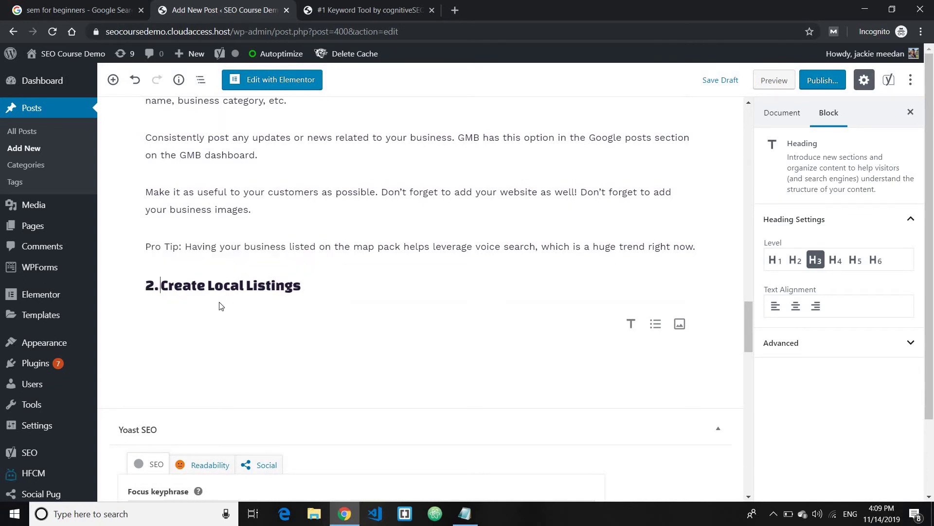
left_click(248, 326)
Step: Review the draft from its title through the headings, map image and bullet list to the "Create Local Listings" heading
scroll(312, 177, "up", 12)
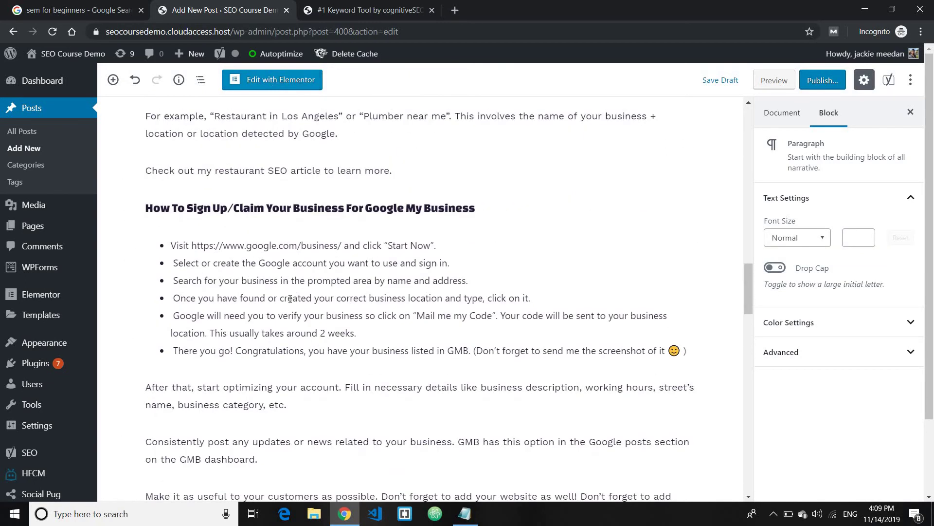
scroll(300, 347, "up", 15)
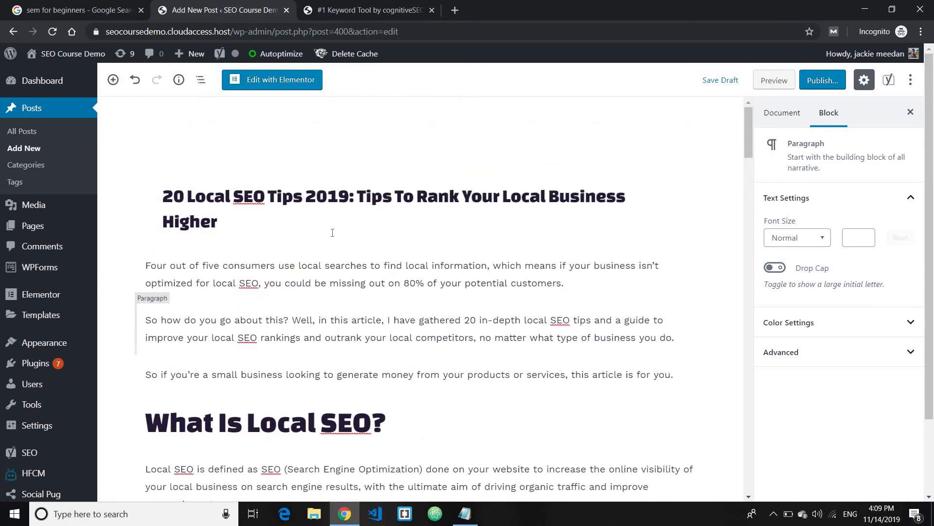
scroll(302, 268, "down", 10)
scroll(303, 190, "down", 5)
scroll(317, 219, "up", 15)
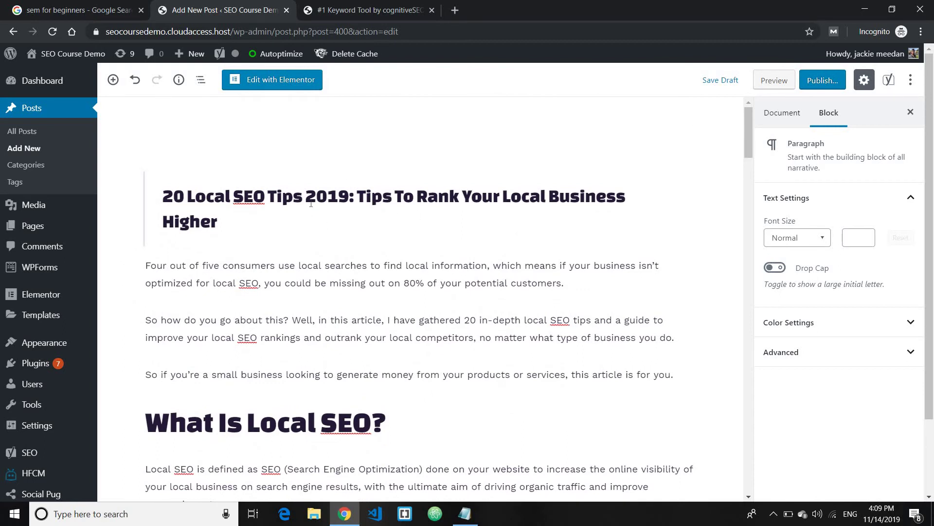
scroll(311, 204, "down", 15)
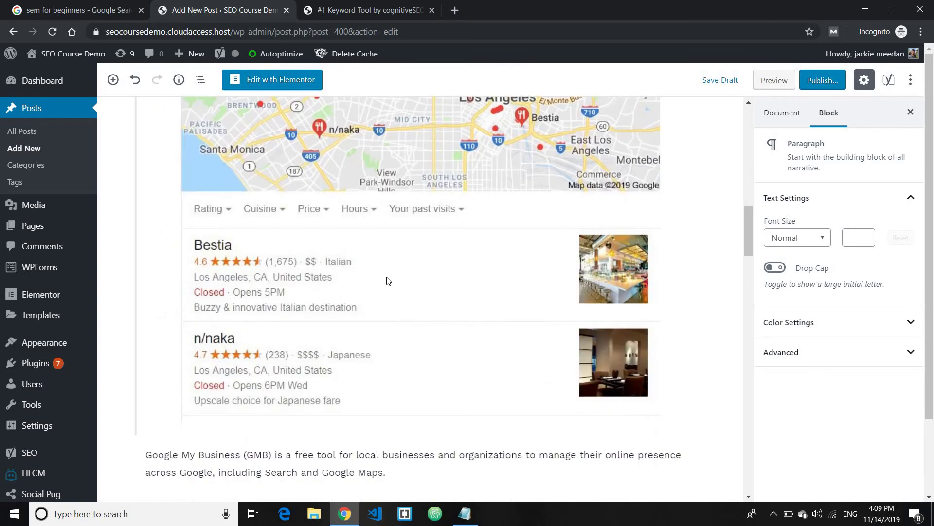
scroll(388, 281, "down", 10)
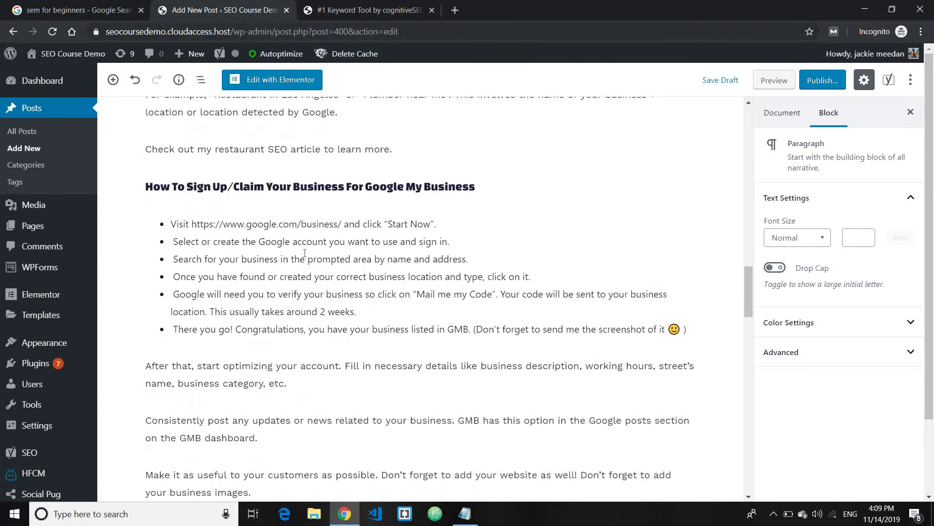
scroll(340, 302, "up", 7)
scroll(331, 312, "down", 4)
scroll(331, 312, "down", 14)
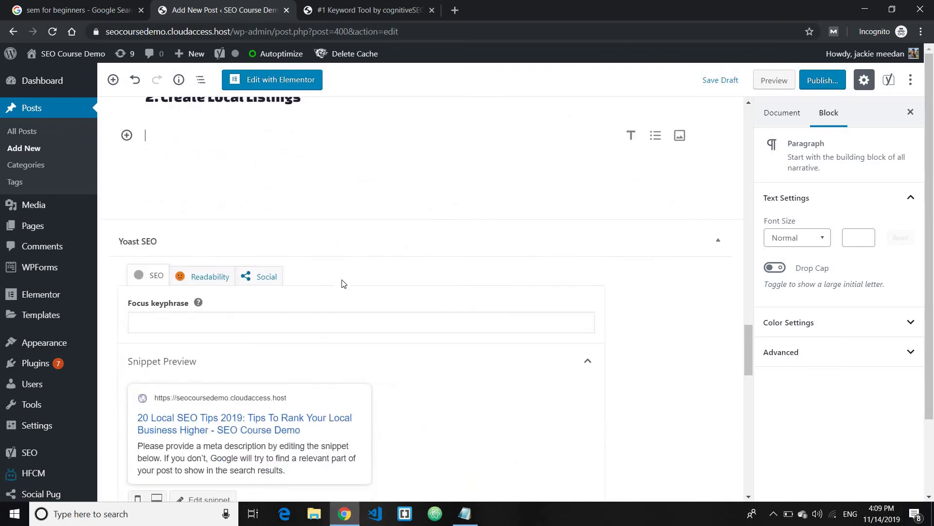
scroll(350, 323, "up", 6)
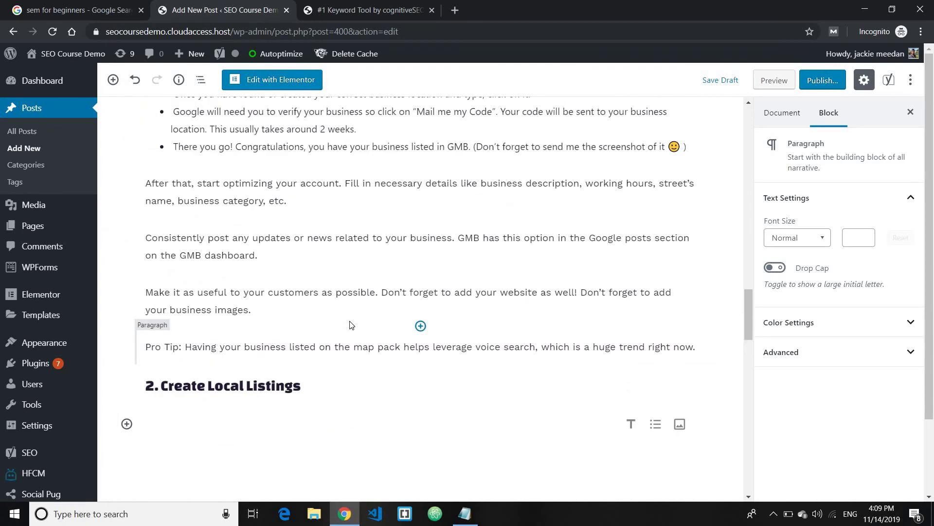
scroll(352, 325, "up", 5)
scroll(370, 341, "down", 5)
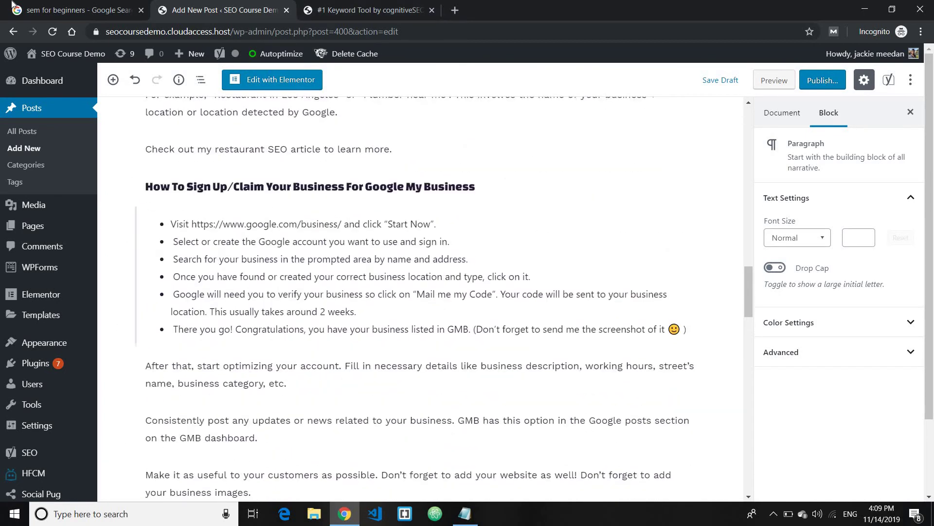
Step: Examine the Yoast SEO snippet preview with its SEO title, slug and meta description fields alongside the post content
scroll(385, 354, "down", 12)
scroll(309, 367, "up", 3)
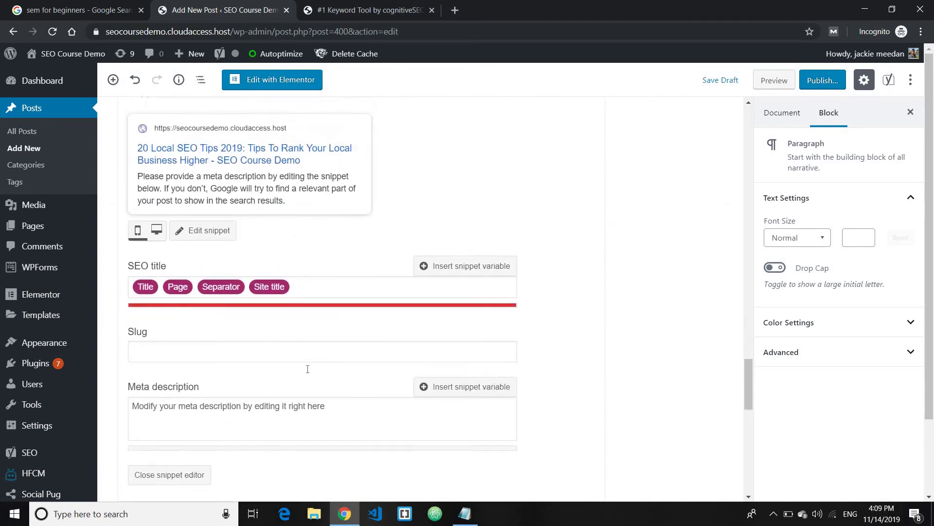
scroll(290, 165, "up", 10)
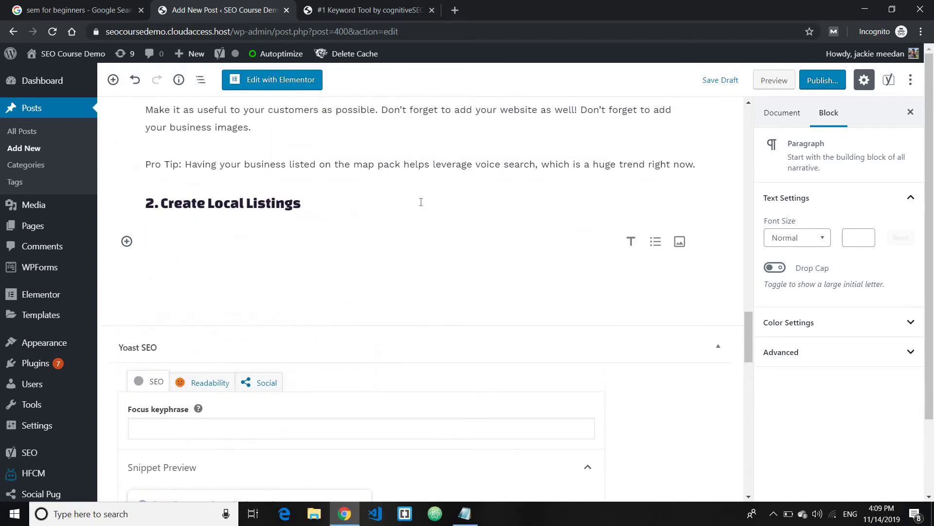
scroll(423, 389, "down", 10)
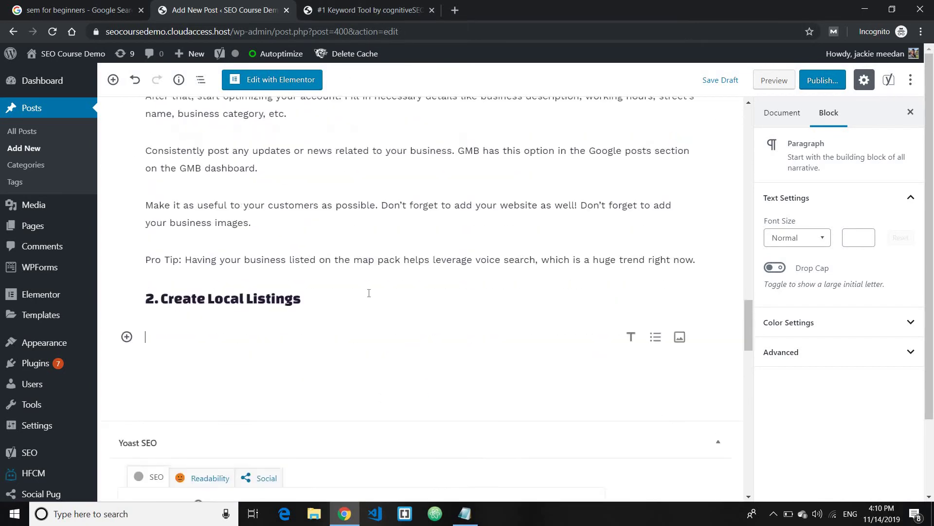
scroll(329, 273, "down", 3)
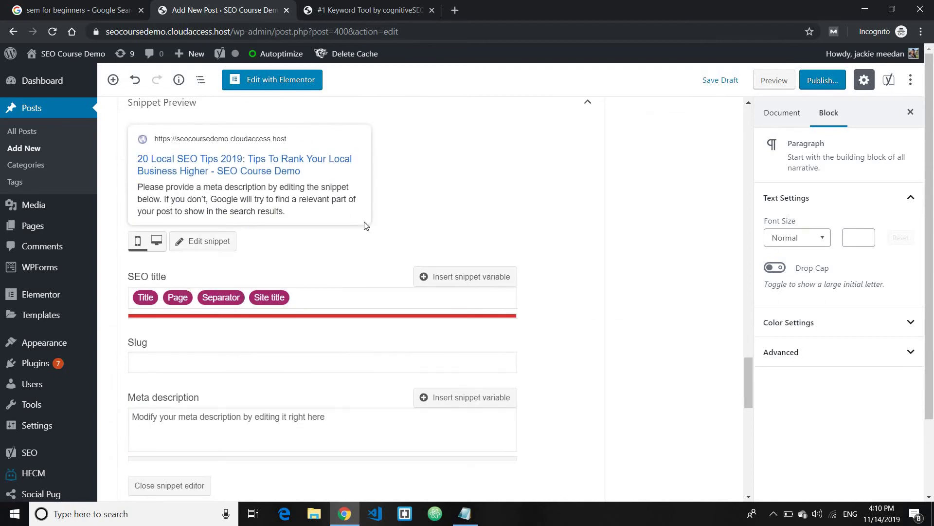
scroll(155, 229, "down", 3)
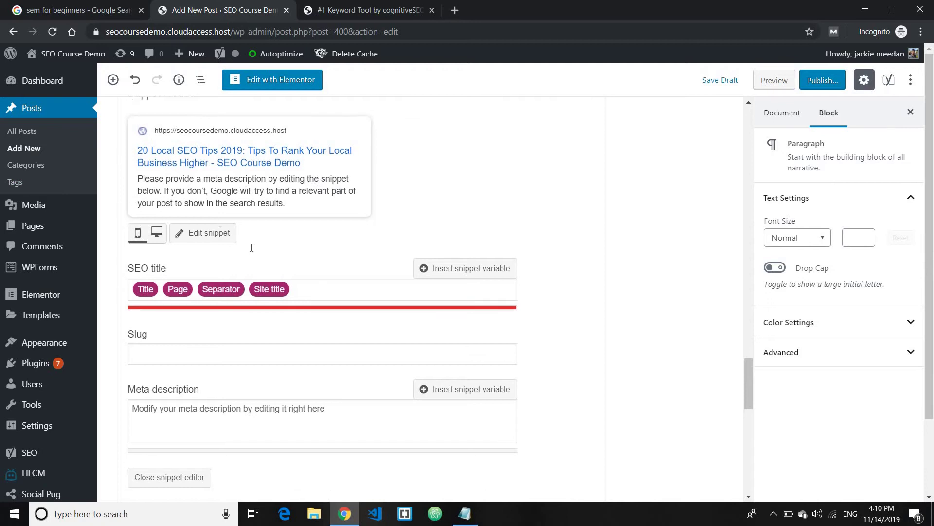
scroll(202, 277, "up", 4)
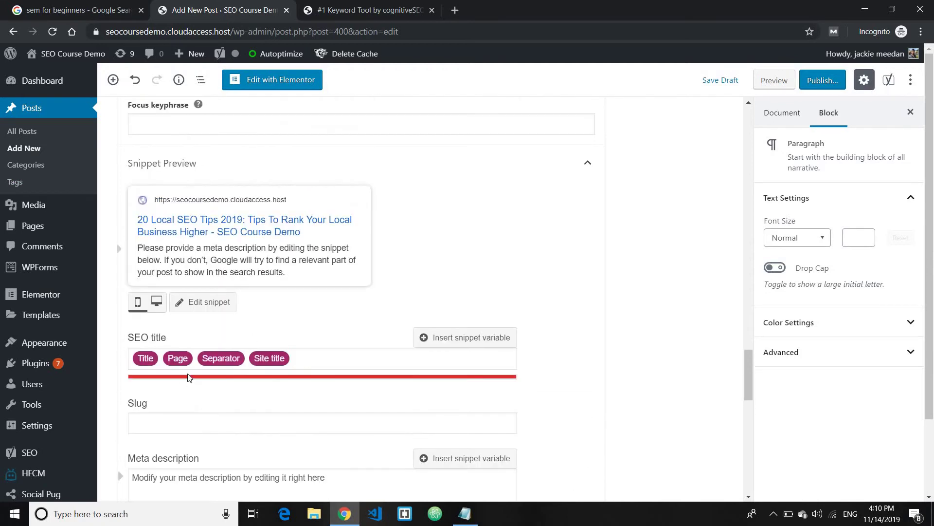
scroll(146, 282, "down", 2)
double_click(144, 282)
left_click(391, 304)
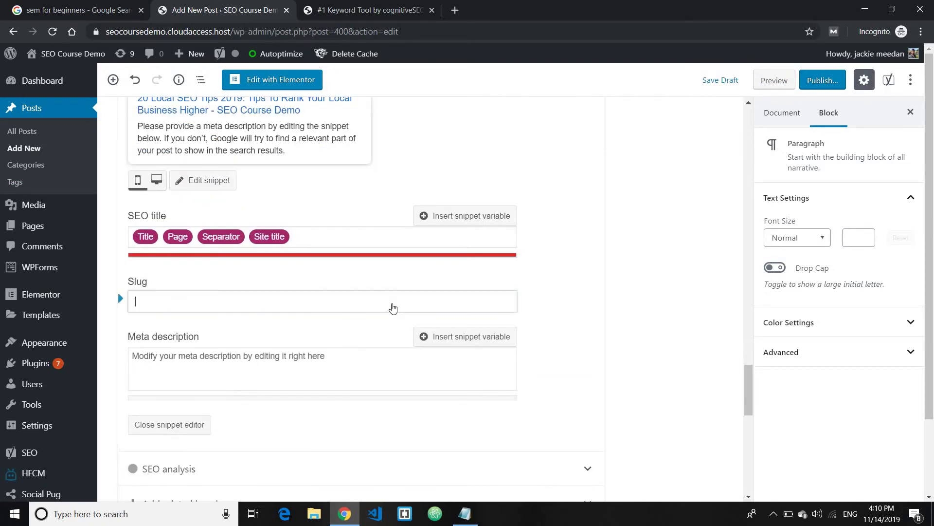
scroll(392, 309, "up", 10)
scroll(392, 318, "up", 5)
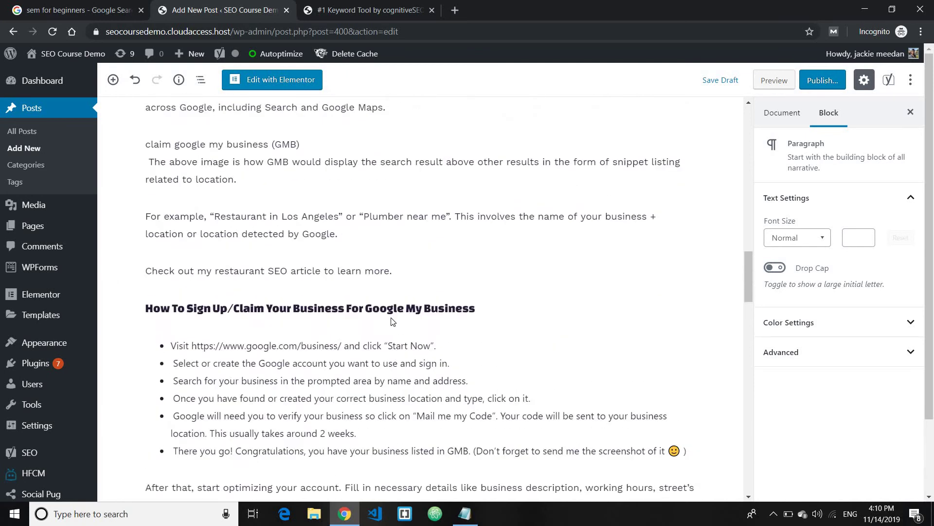
scroll(393, 321, "up", 8)
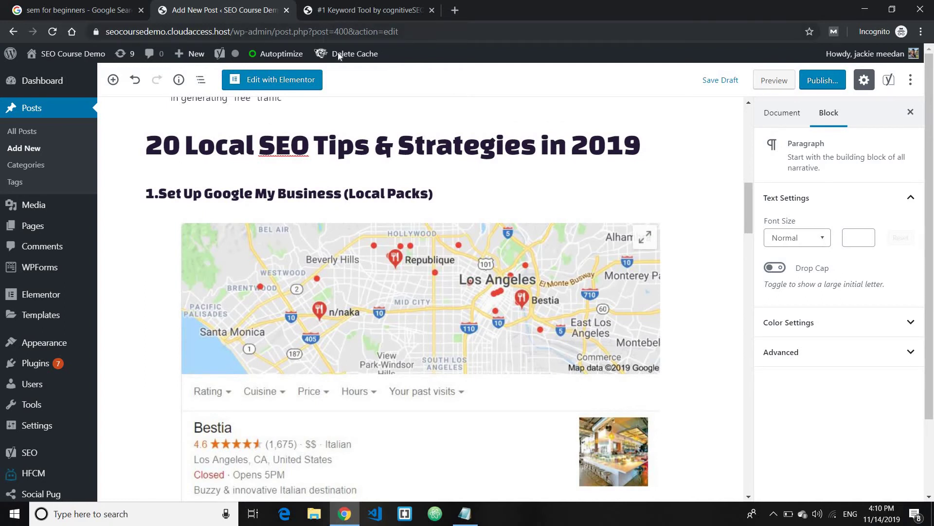
Step: Set the post's slug to "local-seo-tips" in the Yoast SEO snippet editor
scroll(302, 226, "down", 15)
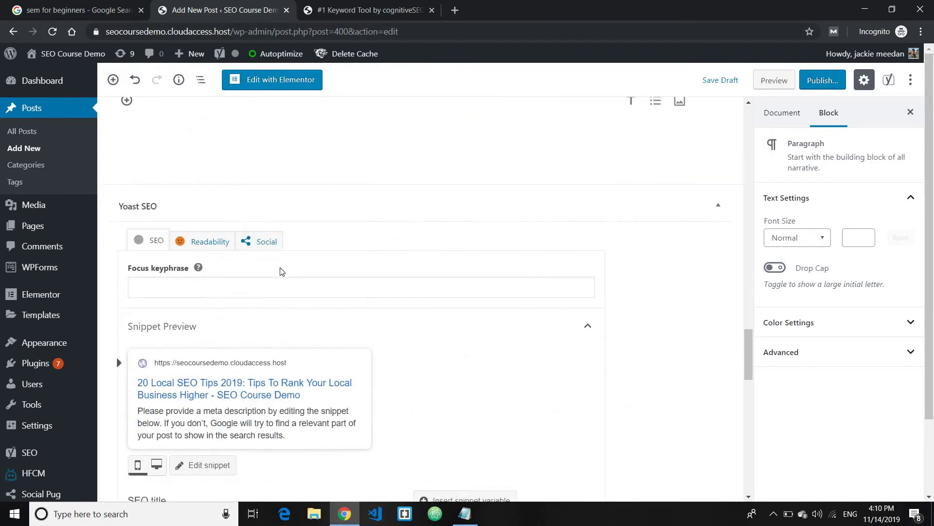
scroll(280, 271, "down", 3)
left_click(199, 416)
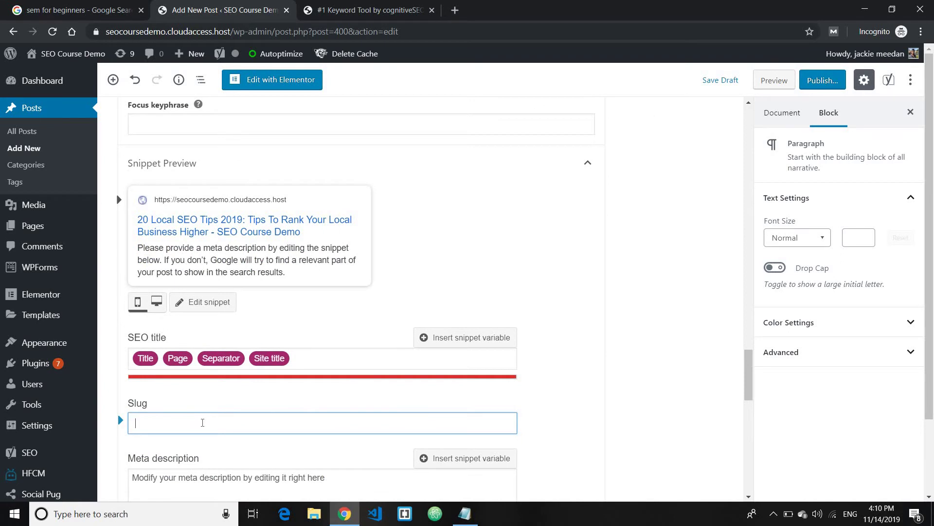
left_click(203, 423)
left_click(407, 412)
scroll(255, 419, "down", 1)
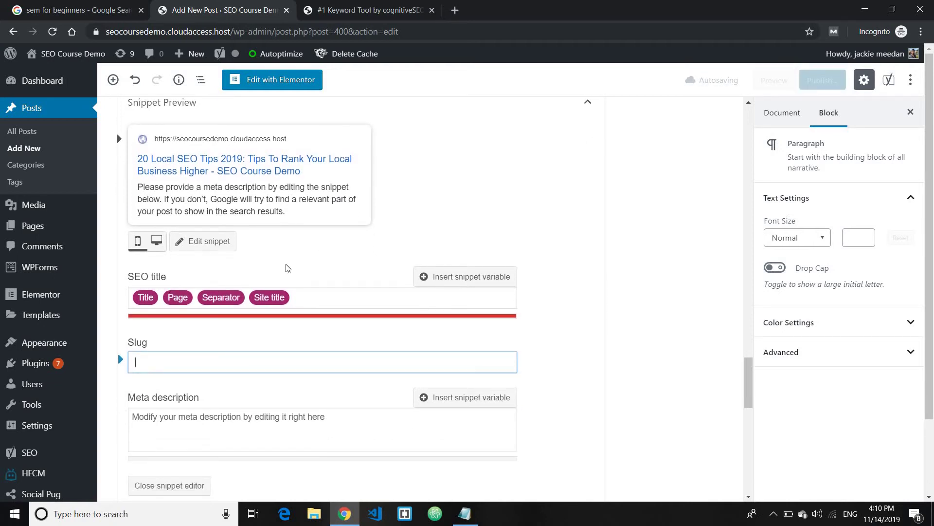
type("loc")
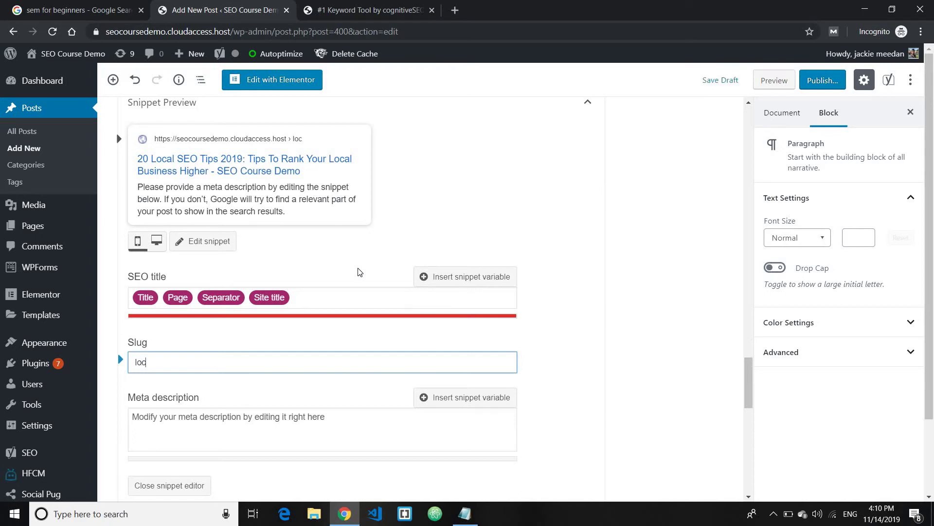
type("al-seo-tips")
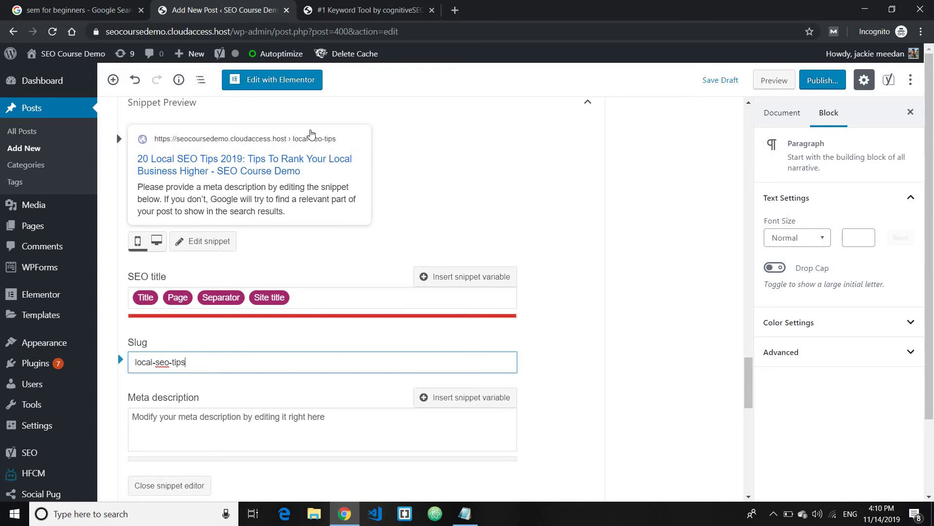
Step: Examine the titles and URL slugs of the Google search results for "sem for beginners"
left_click(105, 10)
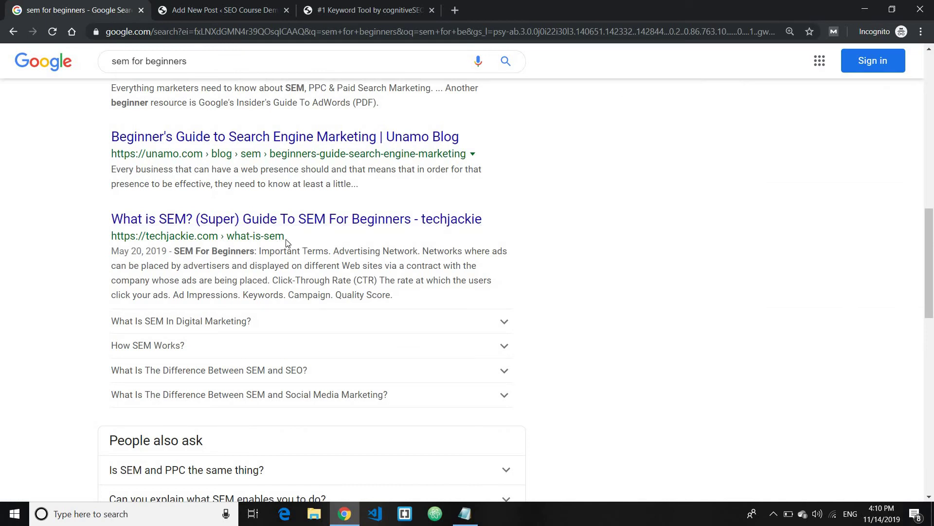
left_click_drag(287, 239, 227, 237)
left_click(552, 227)
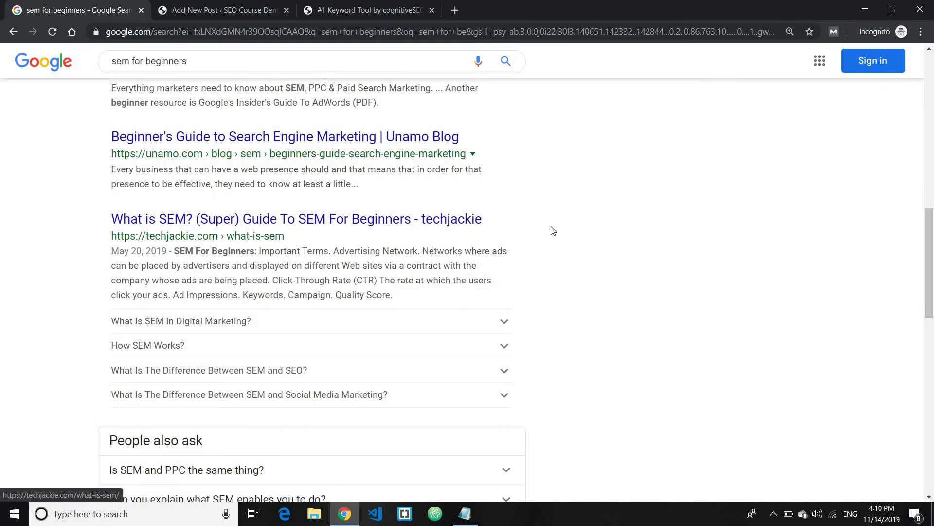
scroll(303, 231, "up", 4)
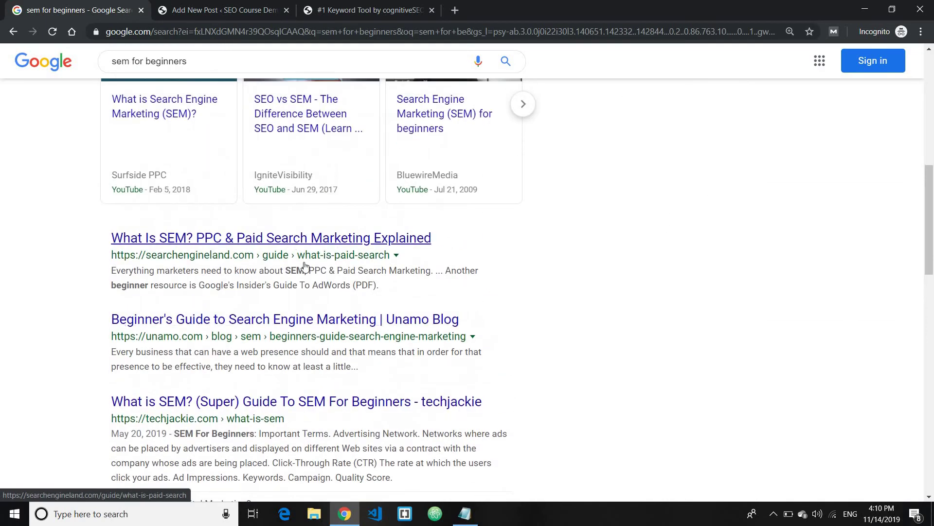
scroll(305, 266, "down", 11)
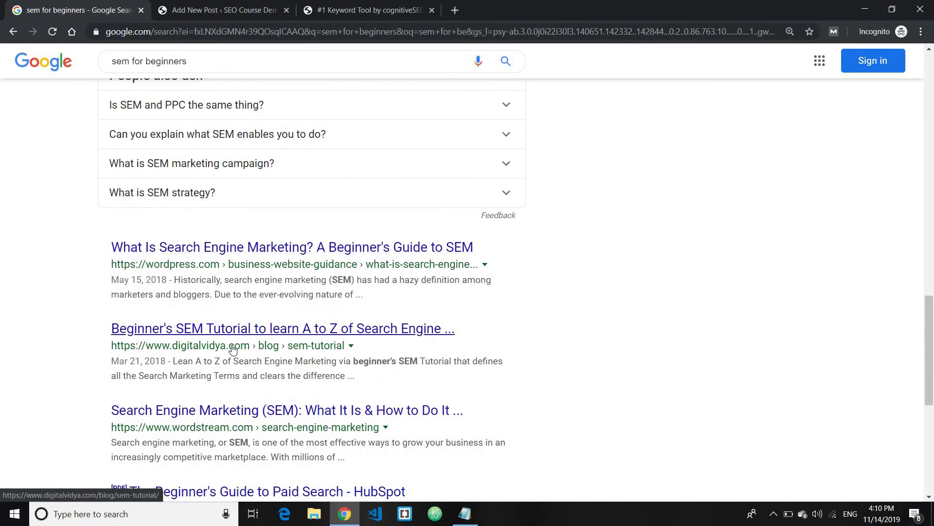
right_click(254, 409)
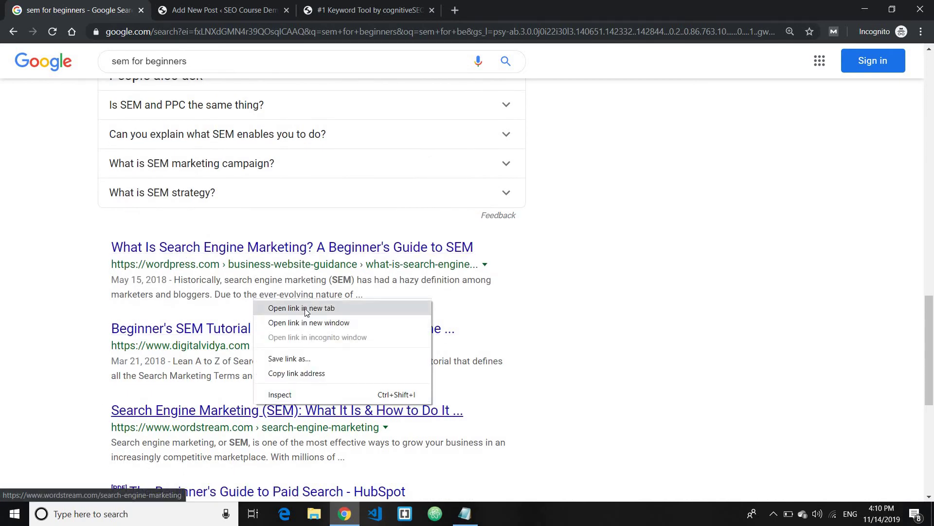
left_click(25, 324)
scroll(236, 331, "down", 3)
scroll(288, 374, "down", 2)
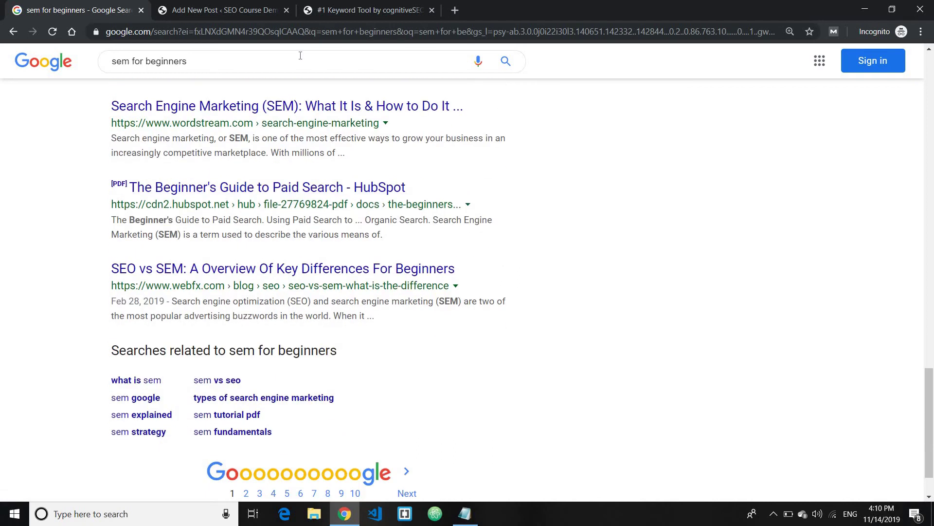
left_click(369, 10)
left_click(78, 10)
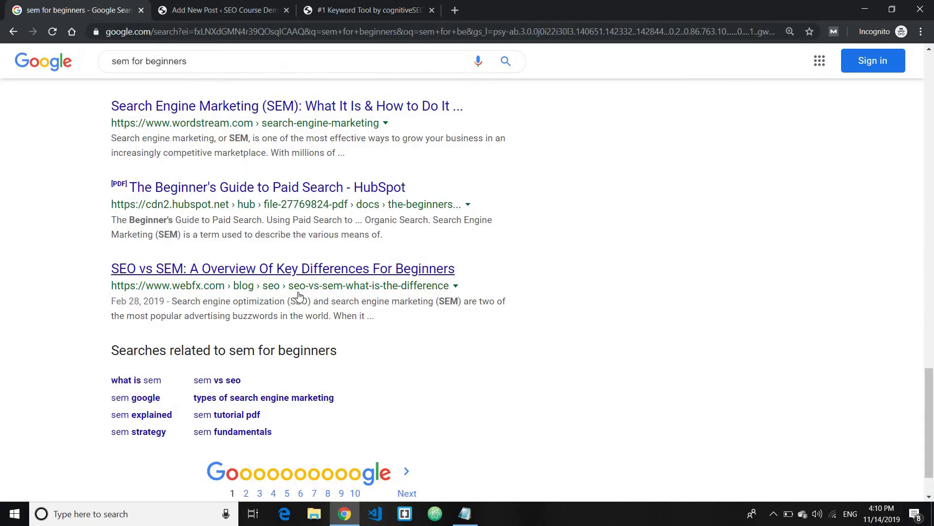
Step: Return to the post's Yoast snippet editor and place the cursor in the empty meta description field
left_click(233, 7)
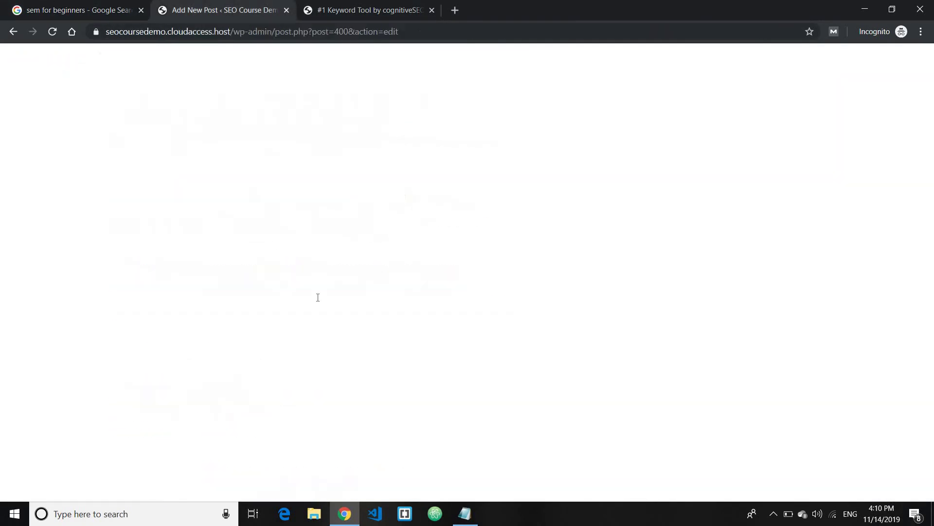
left_click_drag(214, 360, 133, 362)
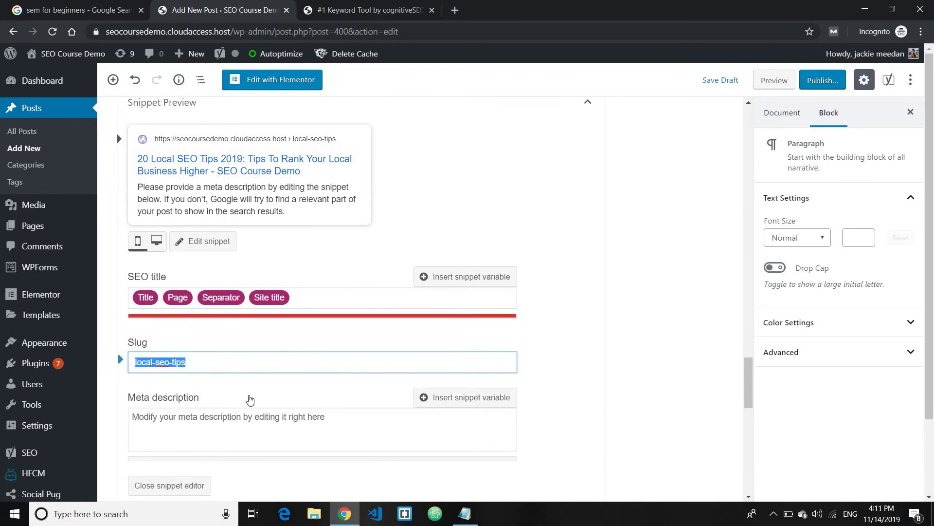
scroll(250, 400, "down", 3)
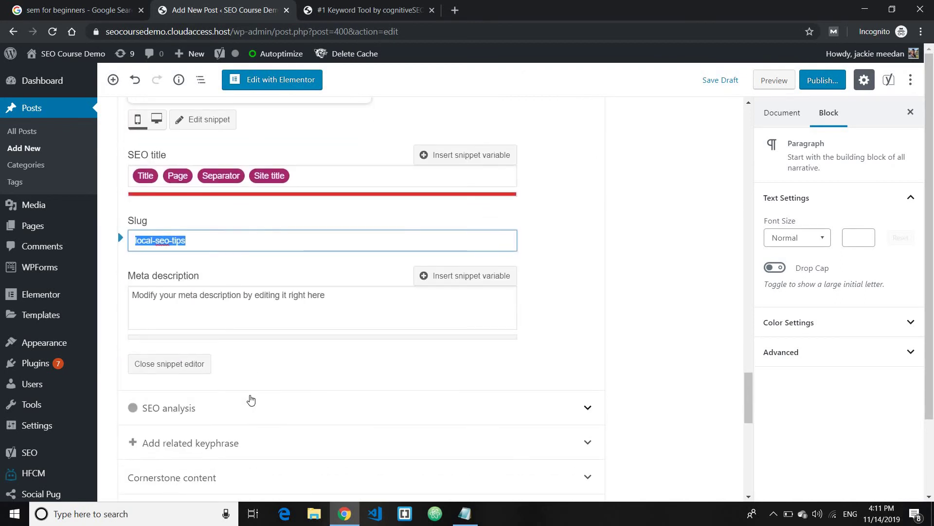
left_click_drag(200, 276, 129, 278)
left_click(130, 294)
Step: Examine the description text shown under the Google search results for "sem for beginners"
left_click(78, 10)
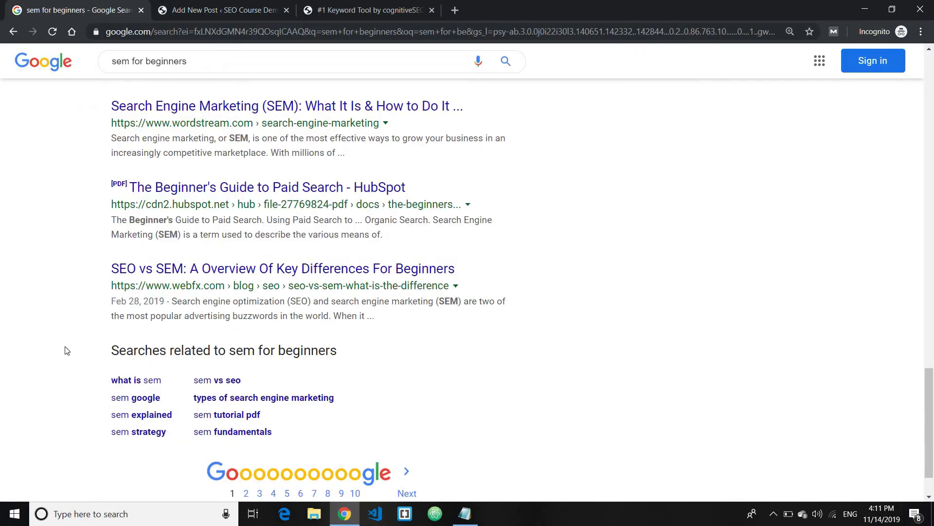
scroll(108, 237, "up", 5)
left_click_drag(111, 217, 371, 239)
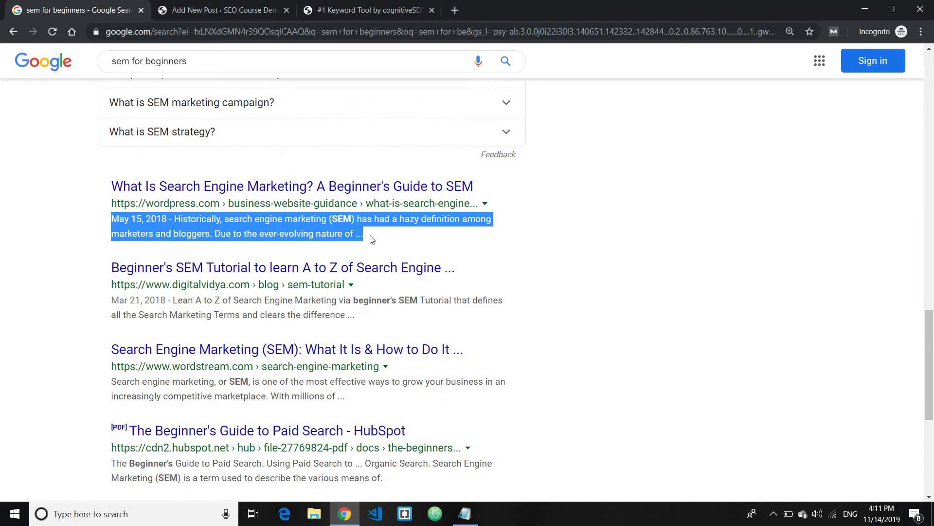
left_click(322, 326)
scroll(246, 327, "up", 10)
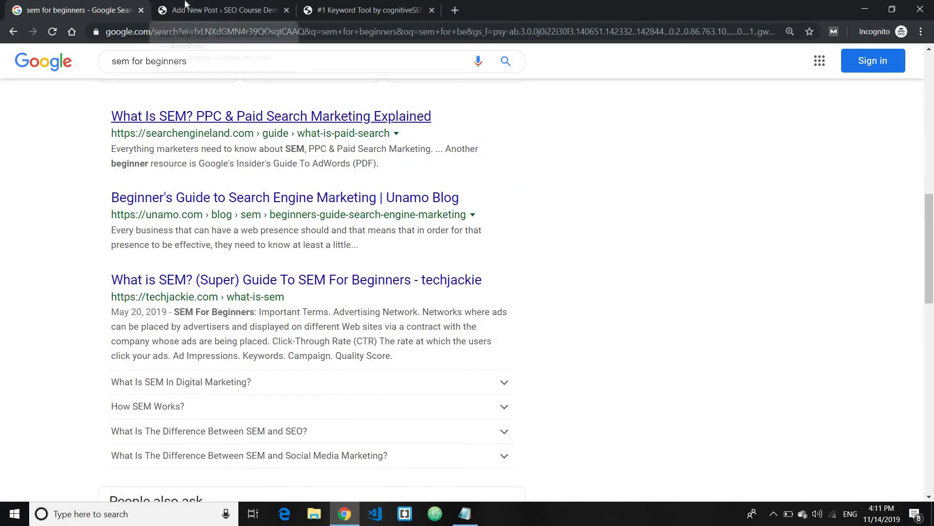
left_click(162, 7)
scroll(337, 303, "up", 15)
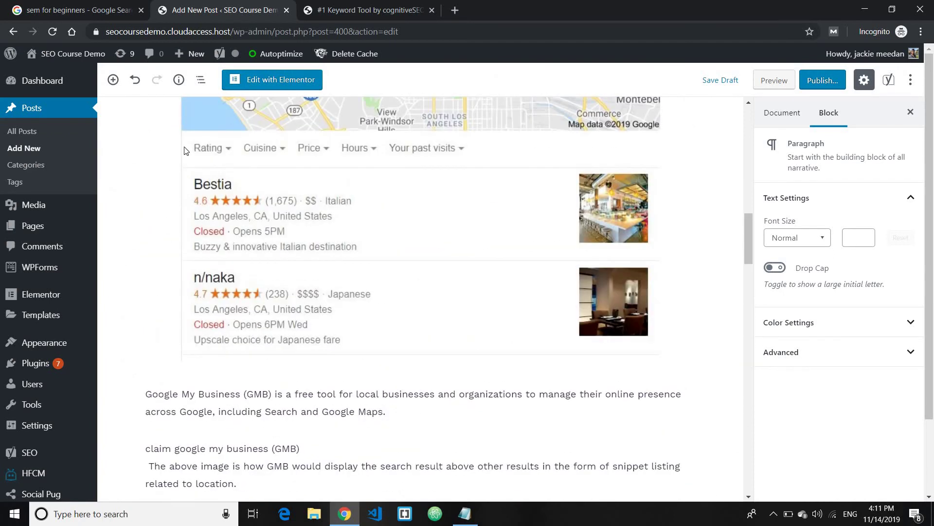
left_click(117, 5)
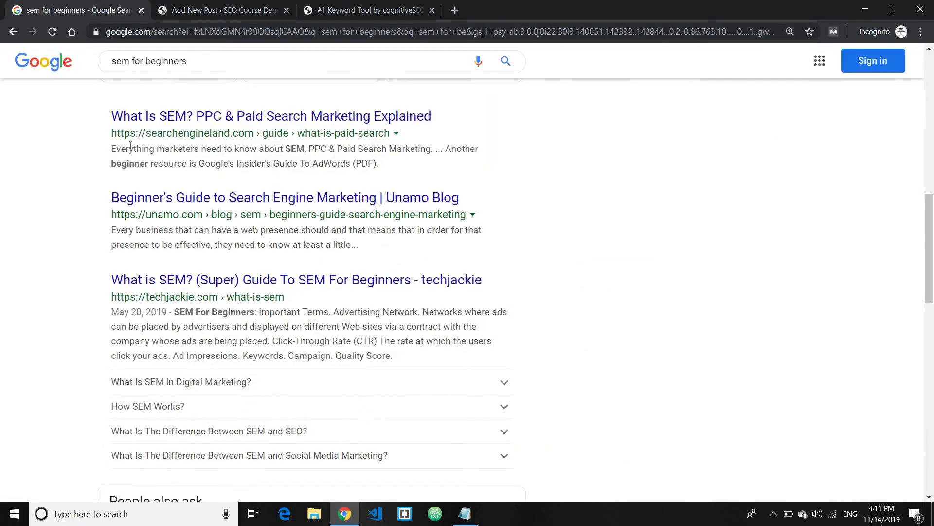
left_click_drag(112, 148, 379, 165)
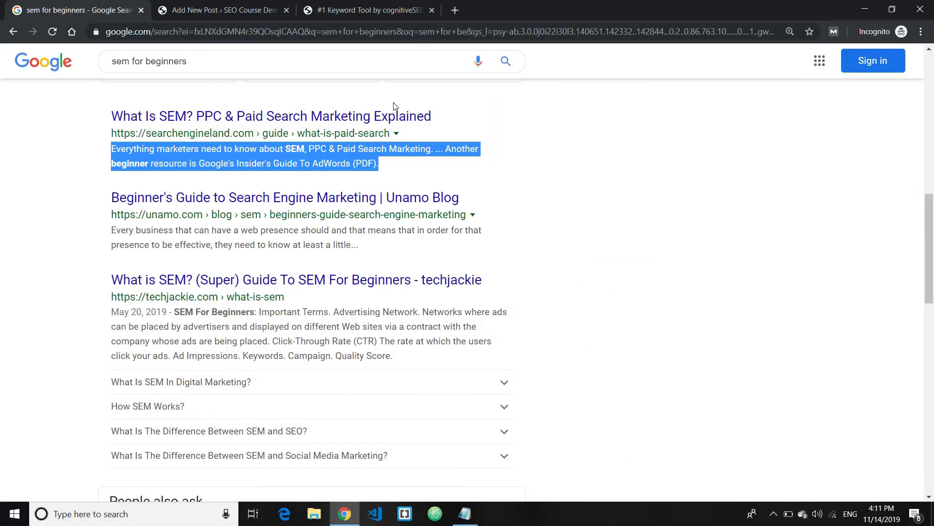
Step: Write the post's meta description as "Want to rank your local business higher on Google? Check out these 20 local SEO tips"
left_click(250, 16)
scroll(314, 320, "down", 15)
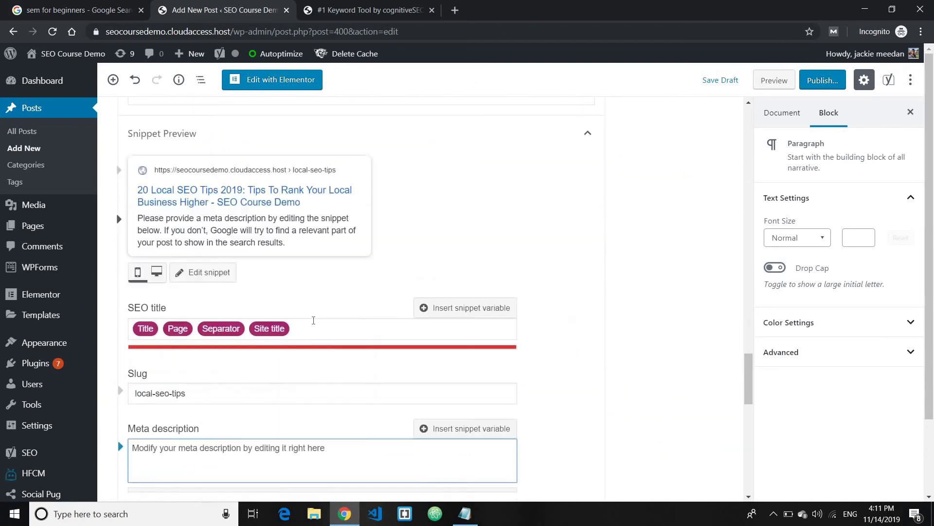
scroll(314, 320, "down", 6)
scroll(273, 262, "up", 2)
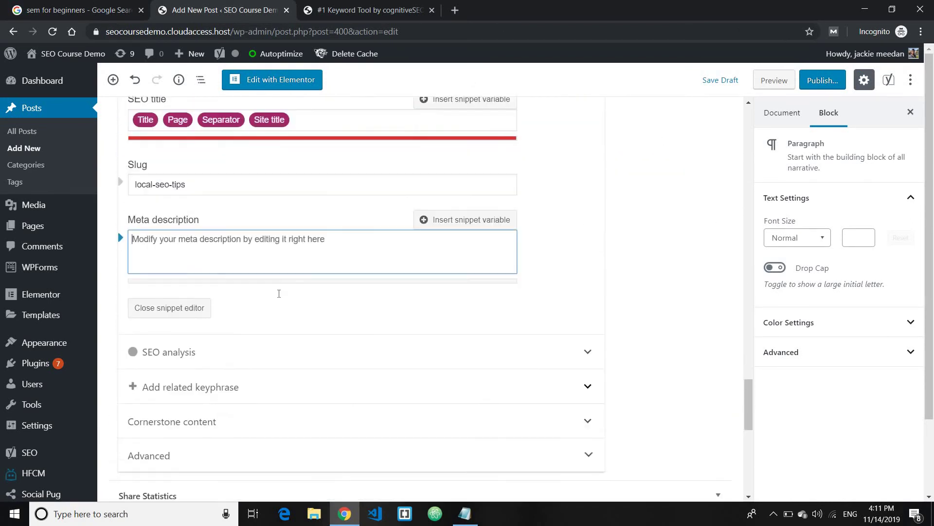
scroll(280, 295, "up", 1)
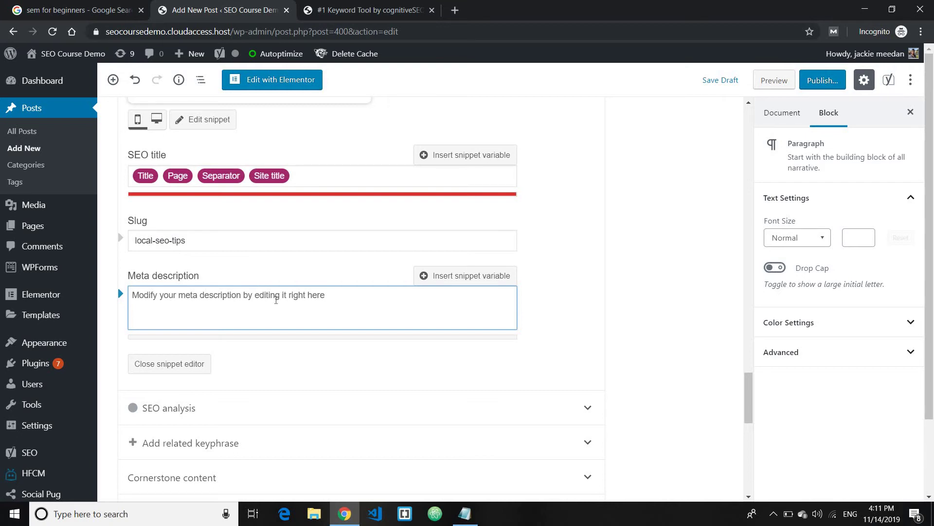
type("Want to ")
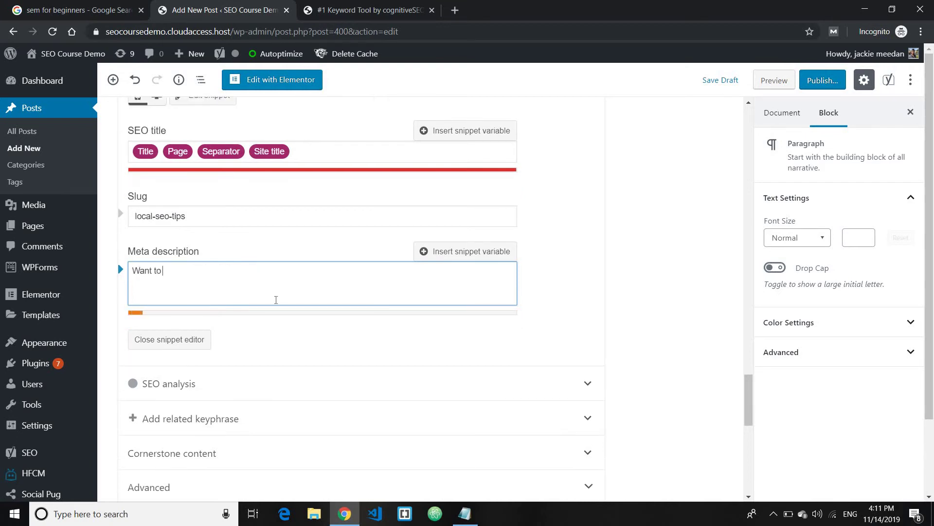
type("rank your local ")
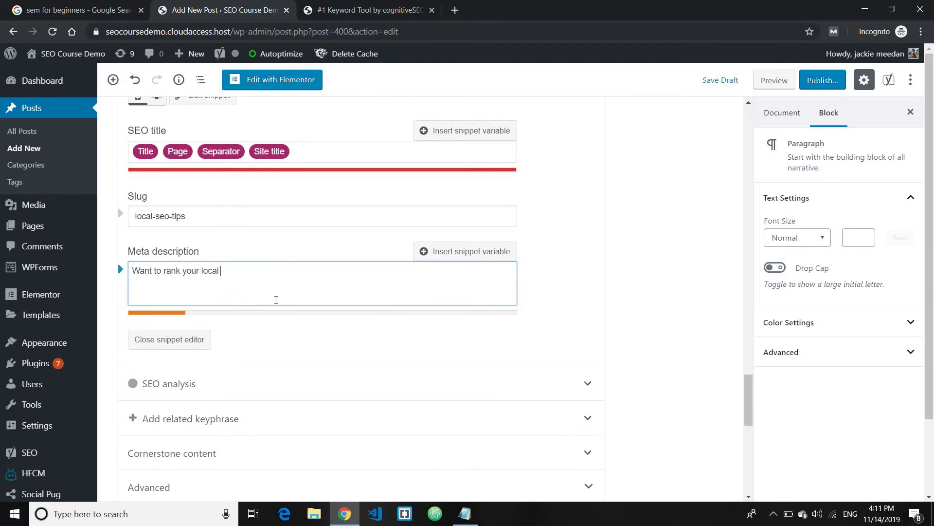
type("business higher ")
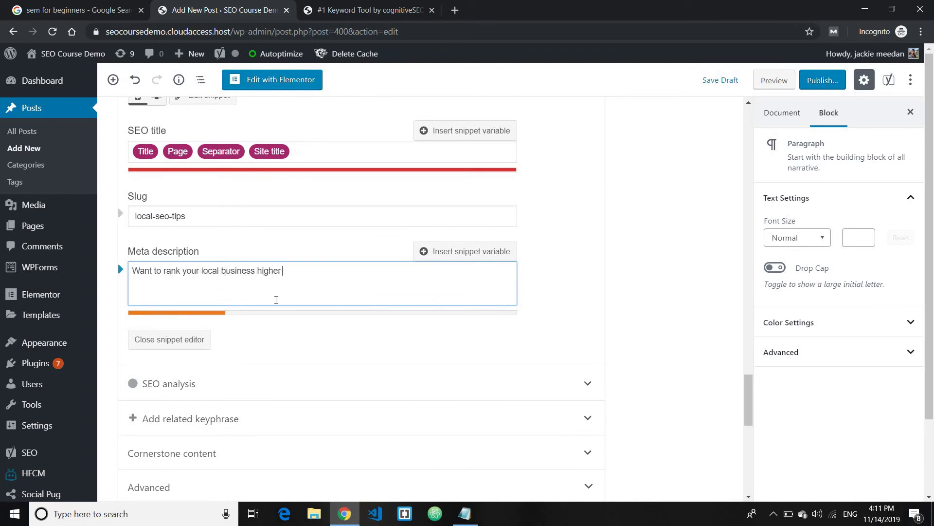
type("on Google? Check out these")
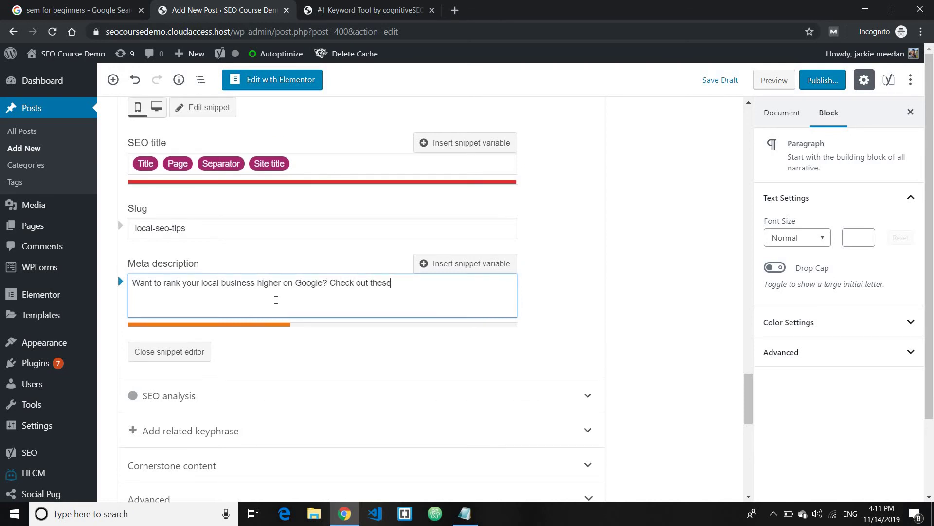
type(" local ")
type("al SEO")
type(" tips")
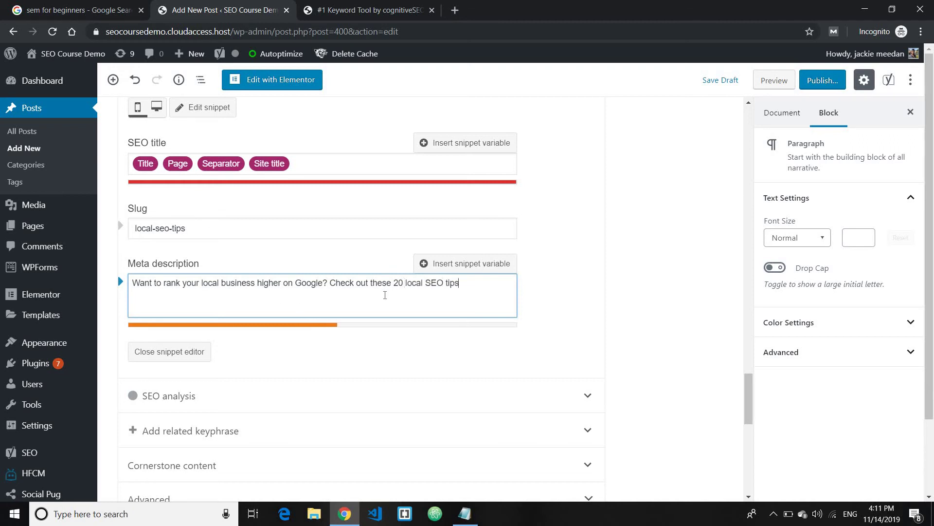
Step: Extend the end of the meta description with "to outrank your competitors" and check it in the snippet preview
left_click_drag(462, 281, 396, 280)
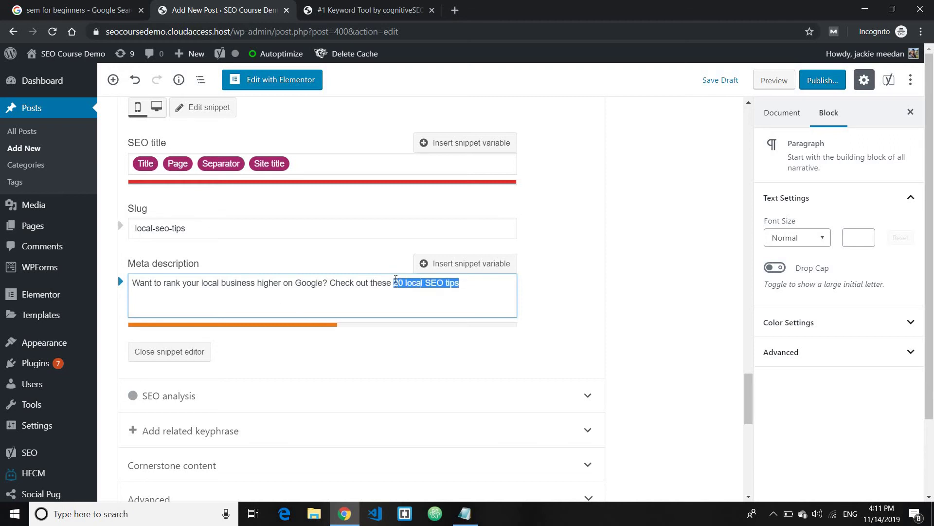
left_click_drag(460, 282, 399, 286)
left_click(438, 290)
left_click(463, 284)
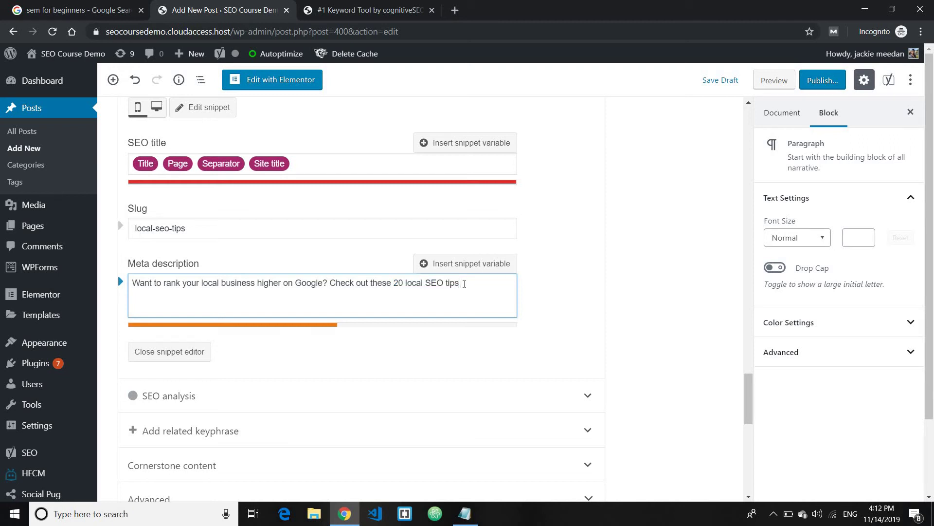
type("to outrank your competitors")
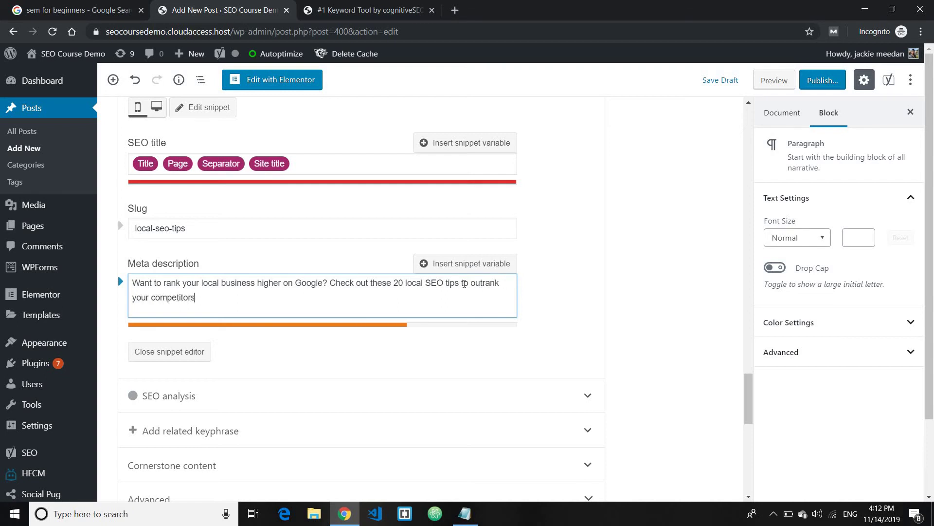
scroll(464, 284, "up", 5)
scroll(487, 276, "down", 3)
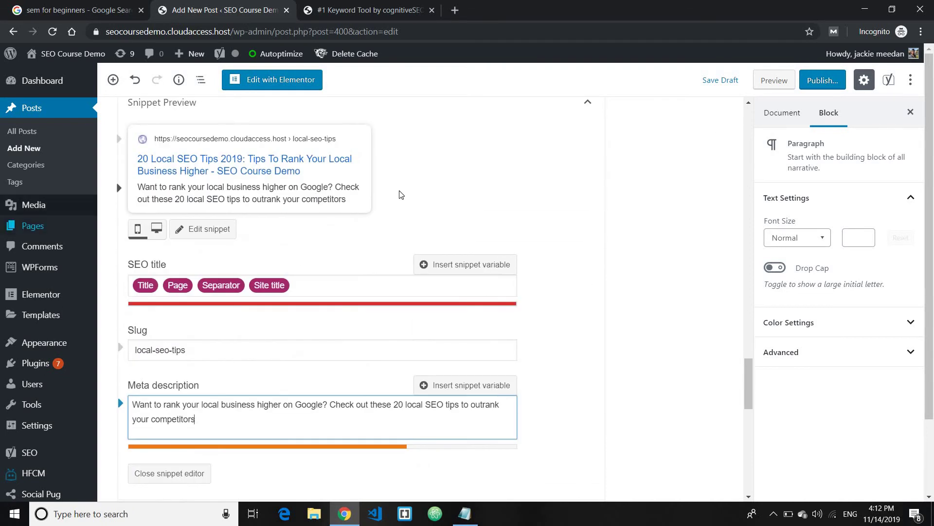
scroll(360, 212, "up", 6)
scroll(316, 219, "down", 12)
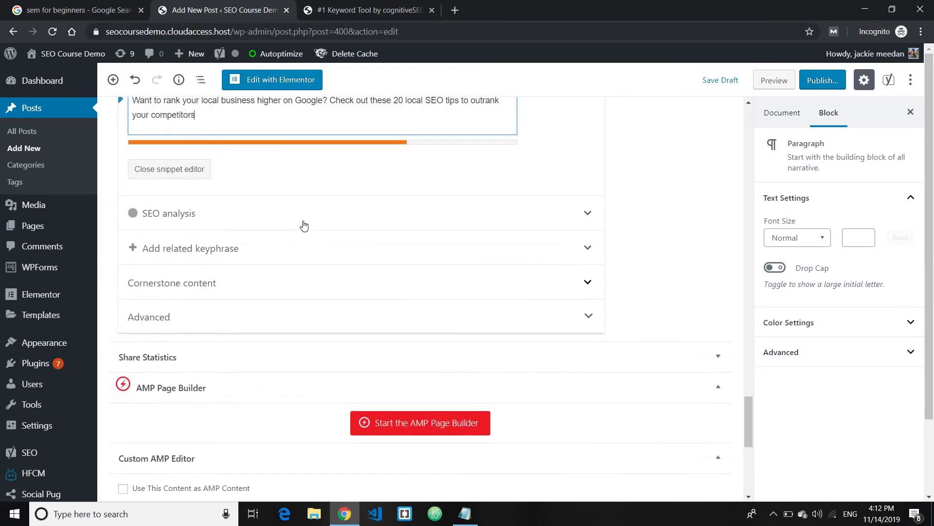
scroll(324, 292, "down", 1)
scroll(236, 355, "up", 4)
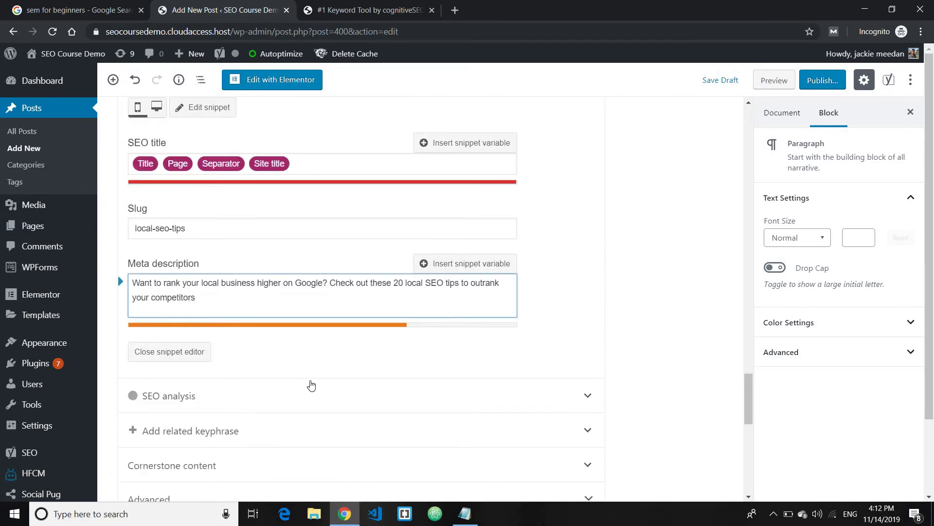
Step: Expand the Yoast SEO analysis and related keyphrase sections and examine the listed problems, improvements and good results
scroll(267, 350, "down", 1)
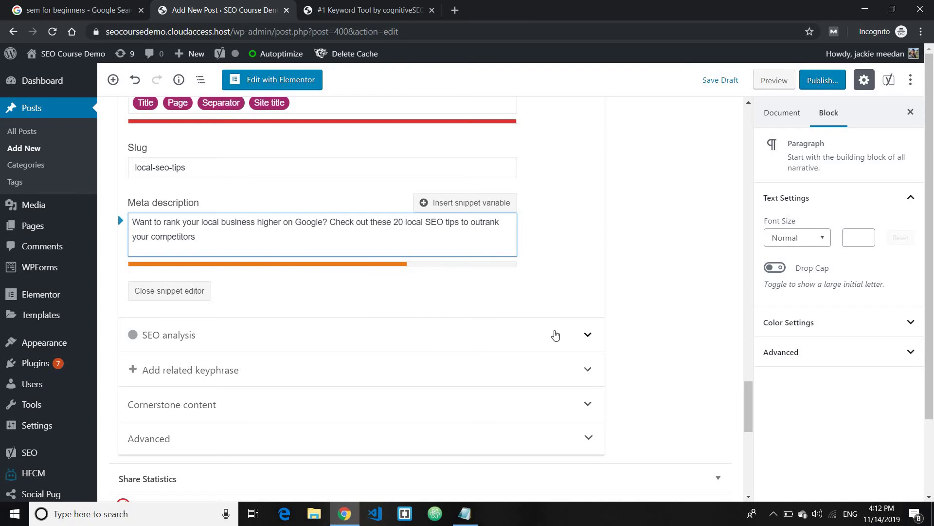
left_click(555, 335)
scroll(319, 351, "down", 3)
scroll(160, 278, "down", 4)
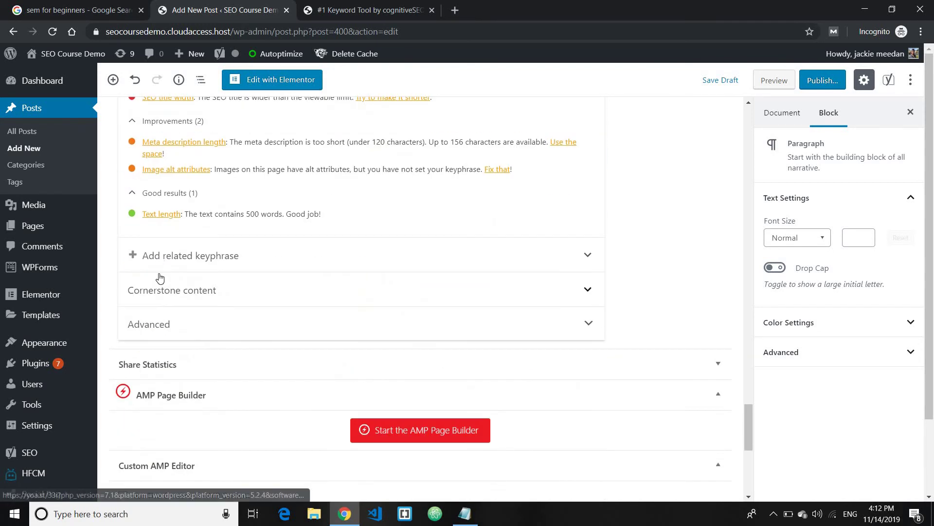
left_click(348, 257)
scroll(141, 267, "up", 3)
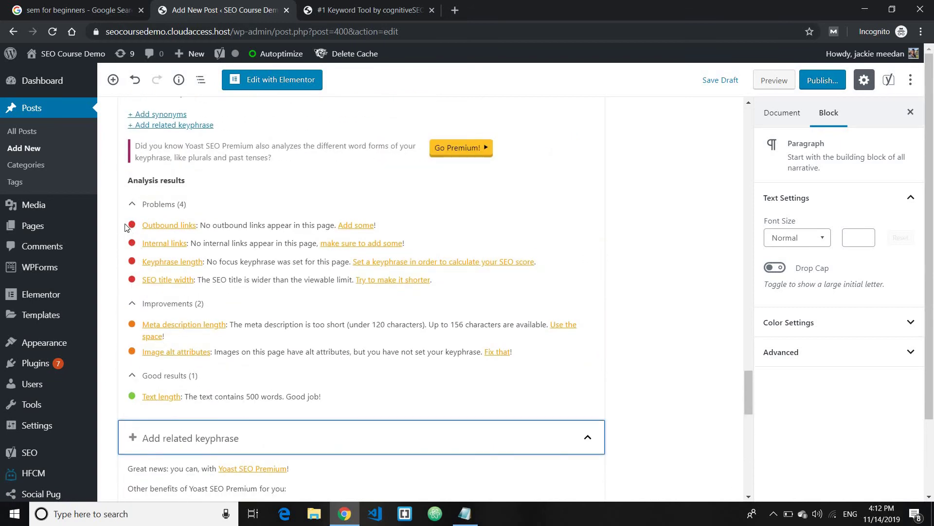
scroll(125, 346, "up", 7)
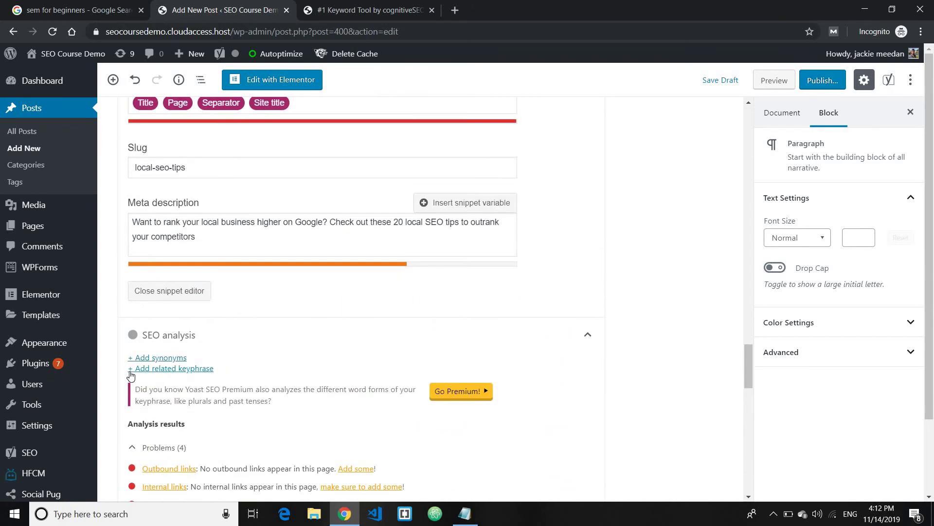
scroll(474, 351, "down", 2)
scroll(204, 253, "down", 4)
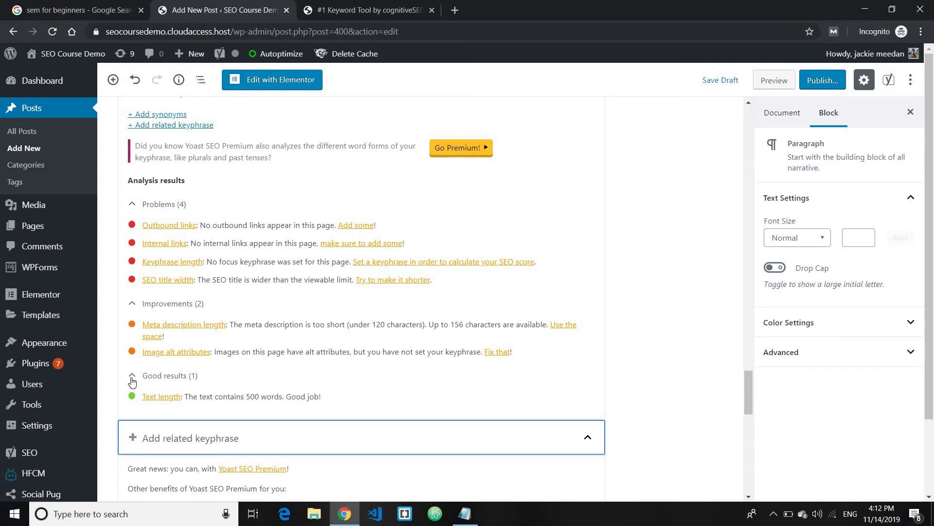
Step: Look over the rest of the Yoast SEO section and the post body, returning to the analysis results
scroll(268, 341, "down", 3)
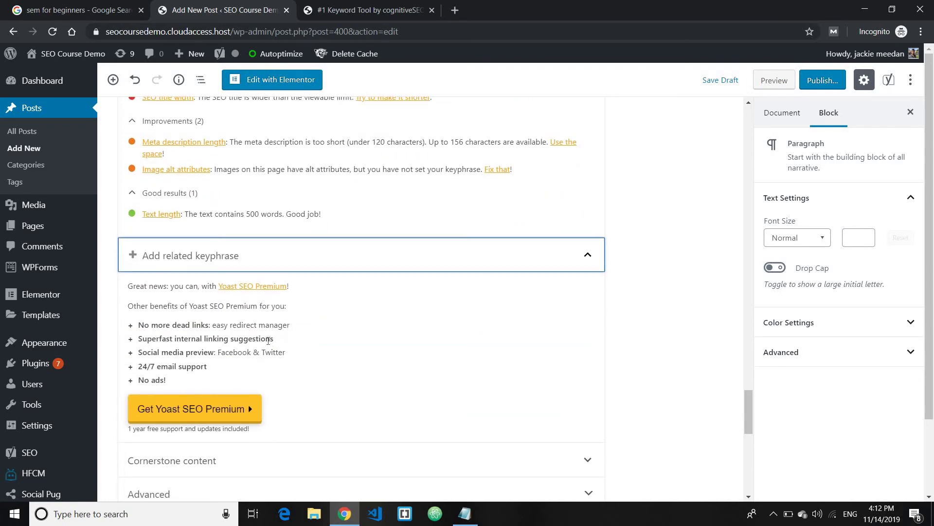
scroll(268, 341, "down", 2)
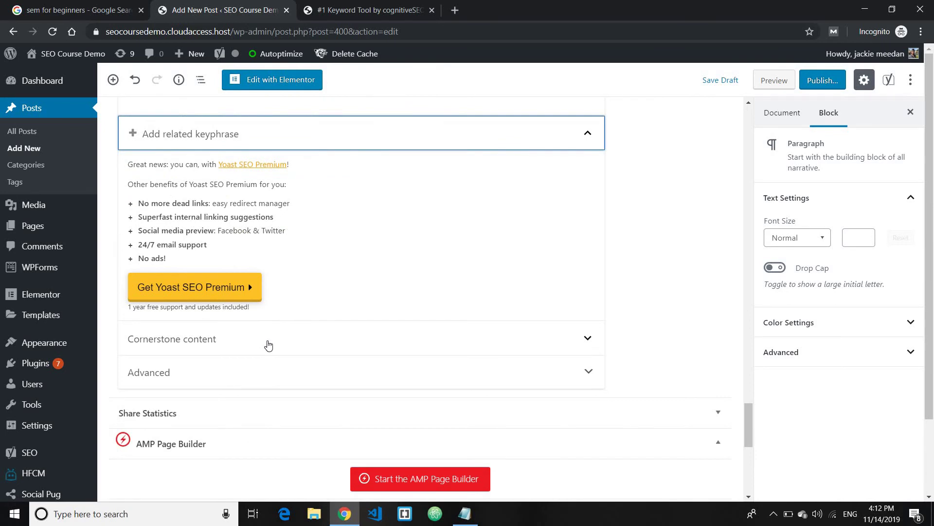
scroll(535, 311, "up", 20)
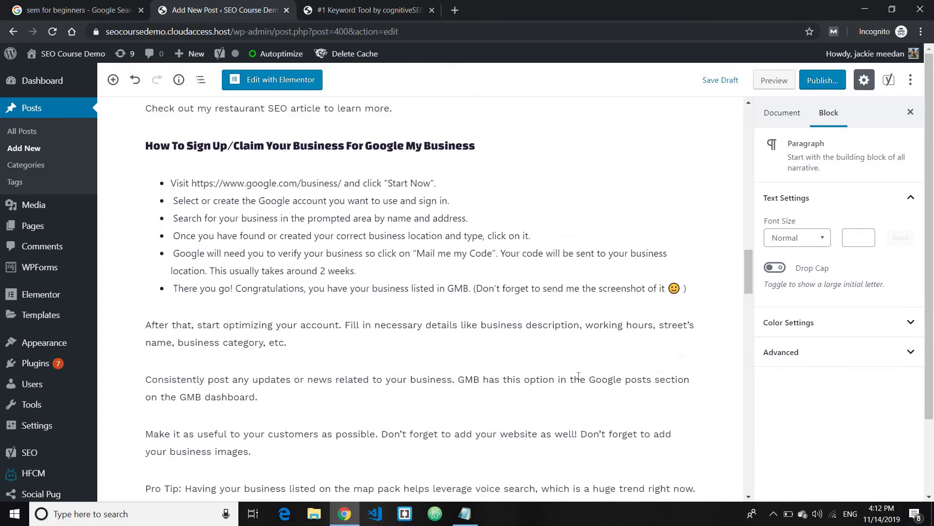
scroll(578, 375, "up", 15)
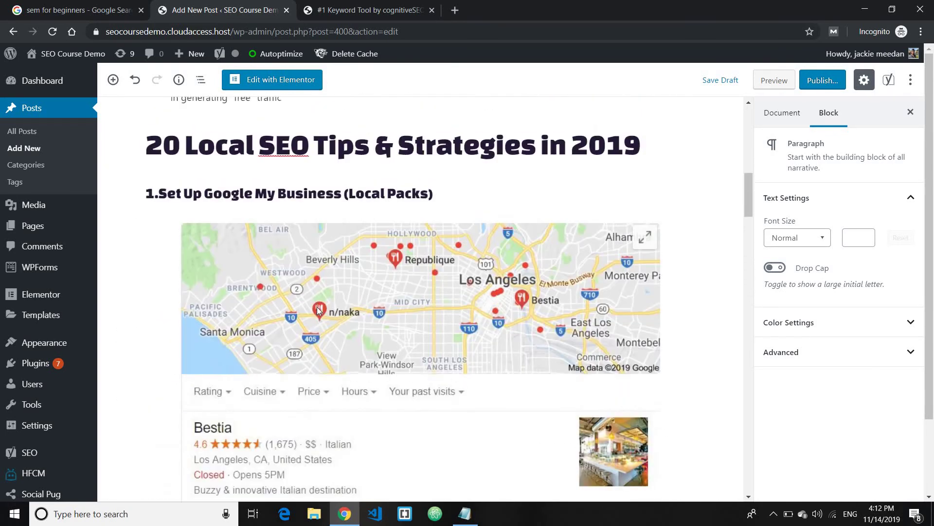
scroll(316, 306, "up", 5)
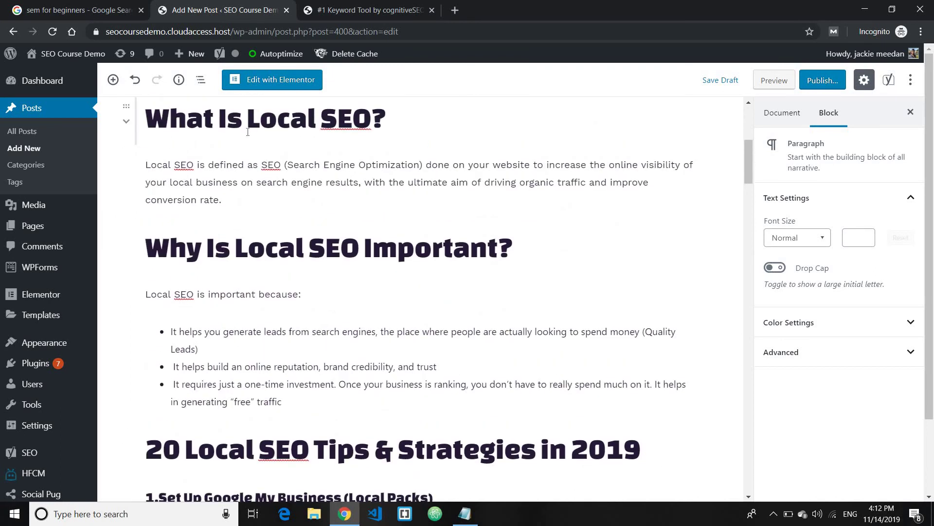
scroll(443, 251, "down", 13)
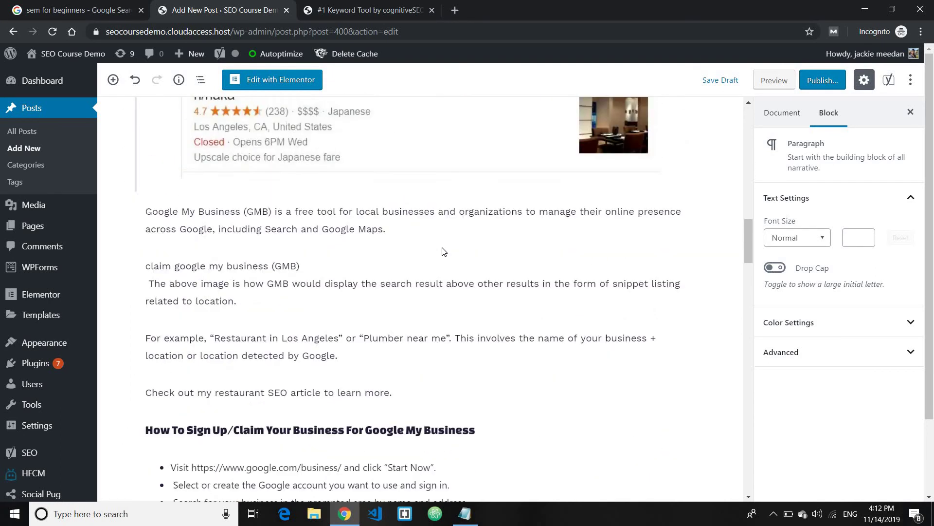
scroll(444, 251, "down", 20)
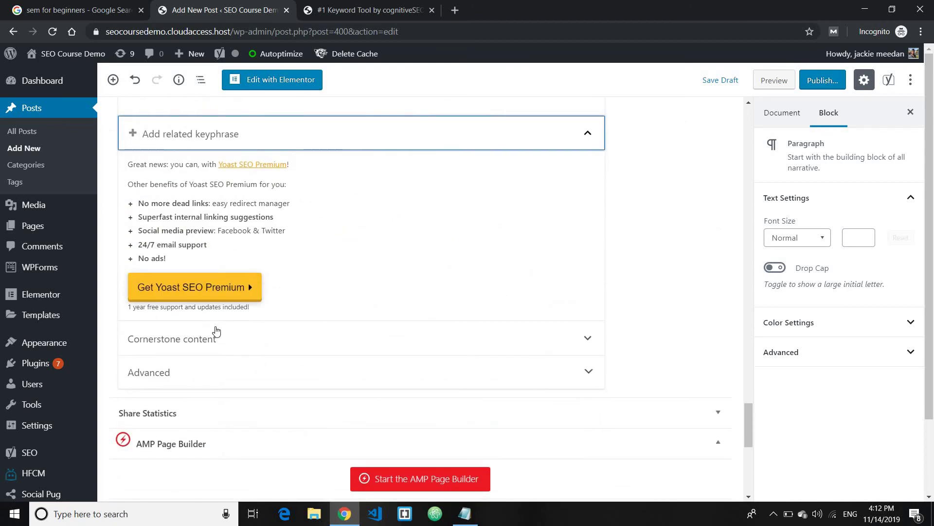
scroll(216, 331, "up", 4)
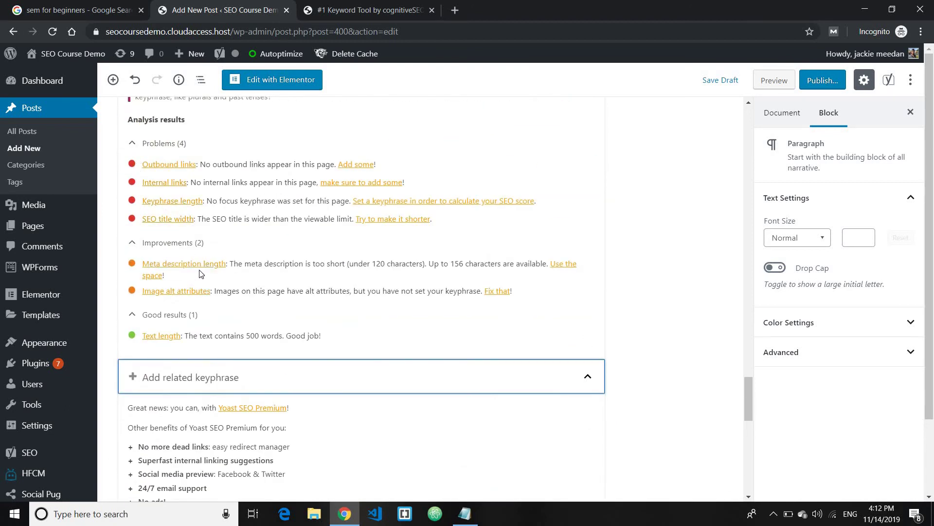
scroll(202, 292, "up", 1)
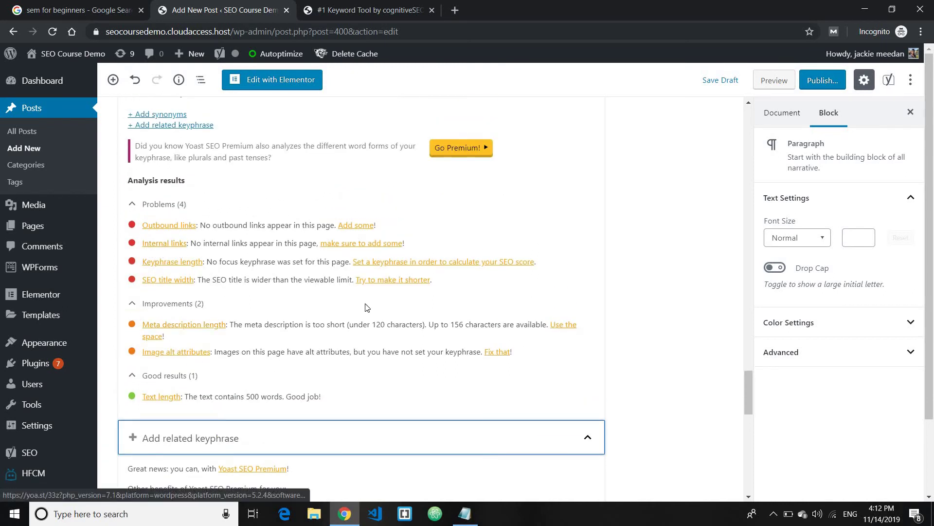
scroll(367, 307, "up", 20)
scroll(274, 294, "up", 6)
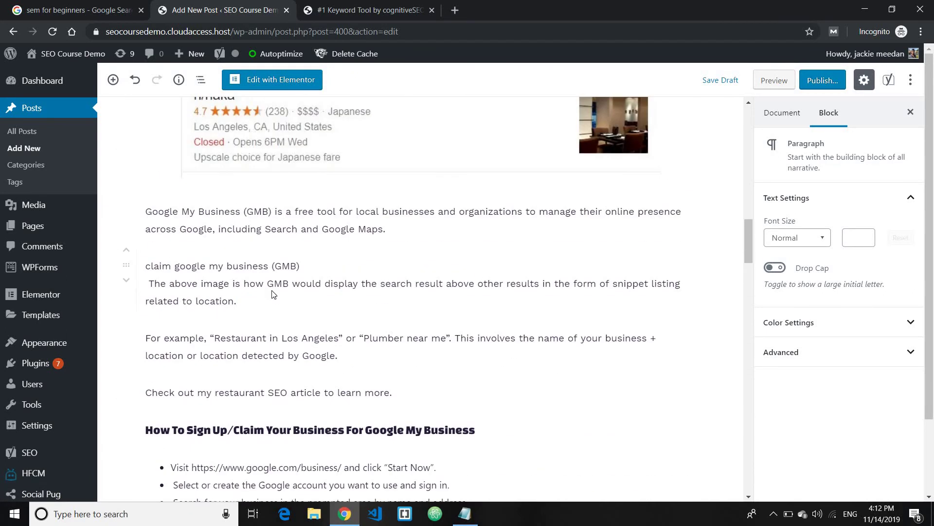
scroll(273, 293, "up", 4)
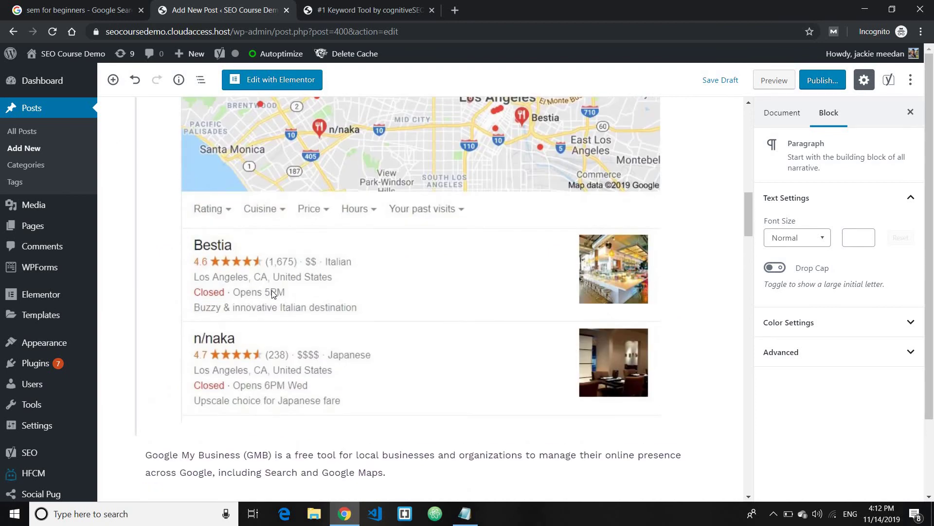
scroll(272, 290, "up", 7)
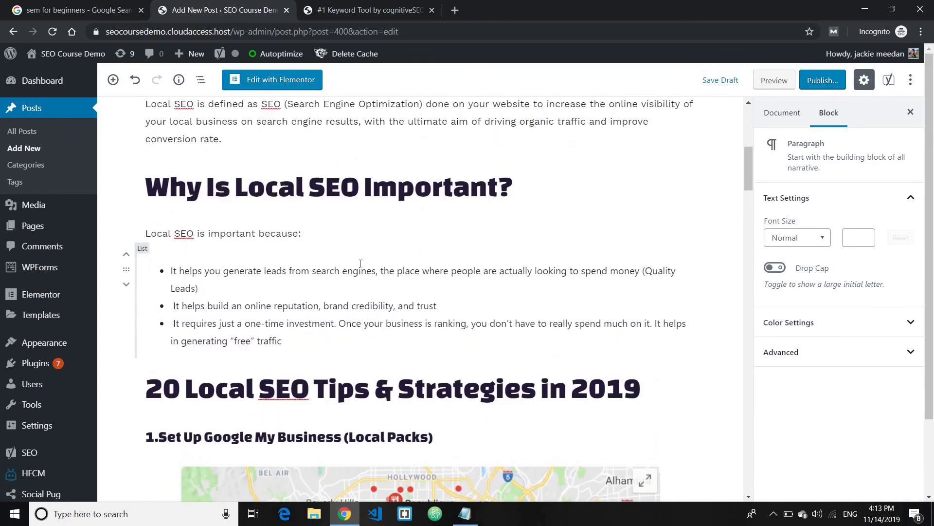
left_click_drag(222, 276, 367, 273)
left_click(389, 272)
left_click_drag(222, 271, 285, 271)
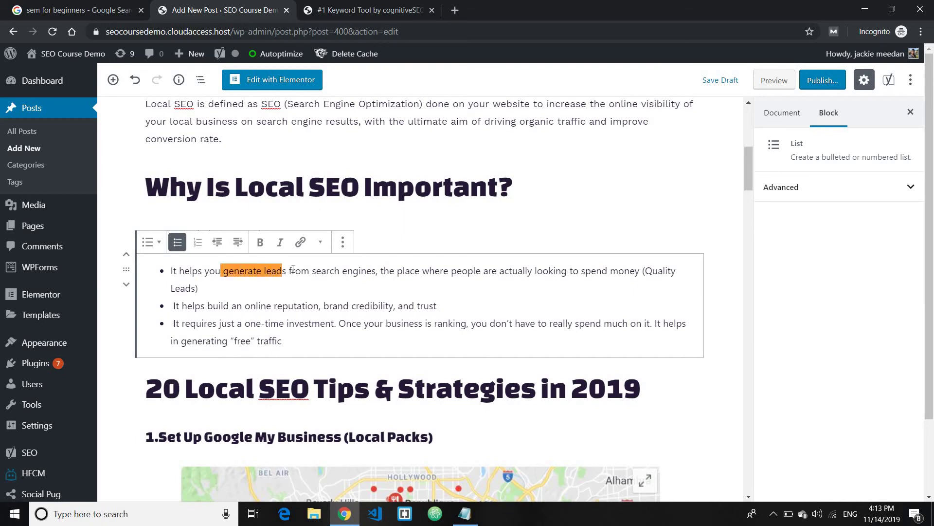
left_click(300, 242)
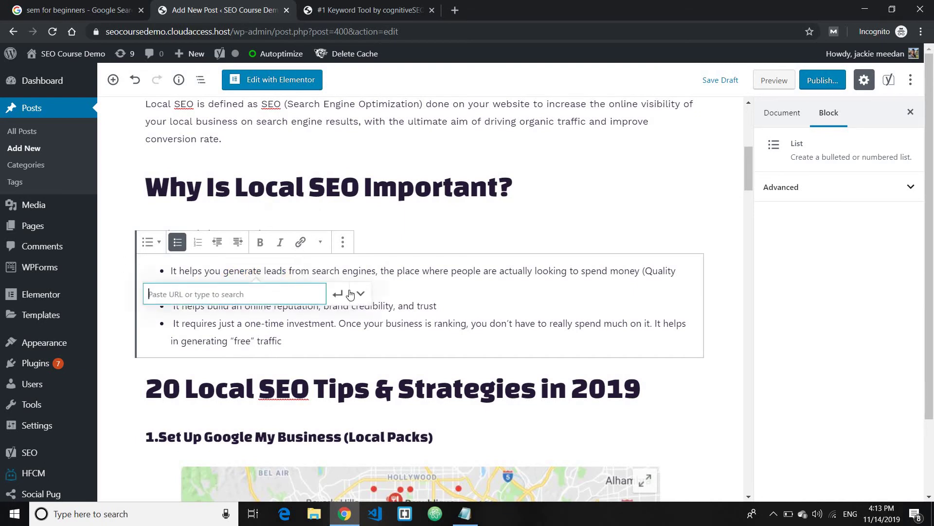
left_click(446, 288)
scroll(246, 333, "down", 20)
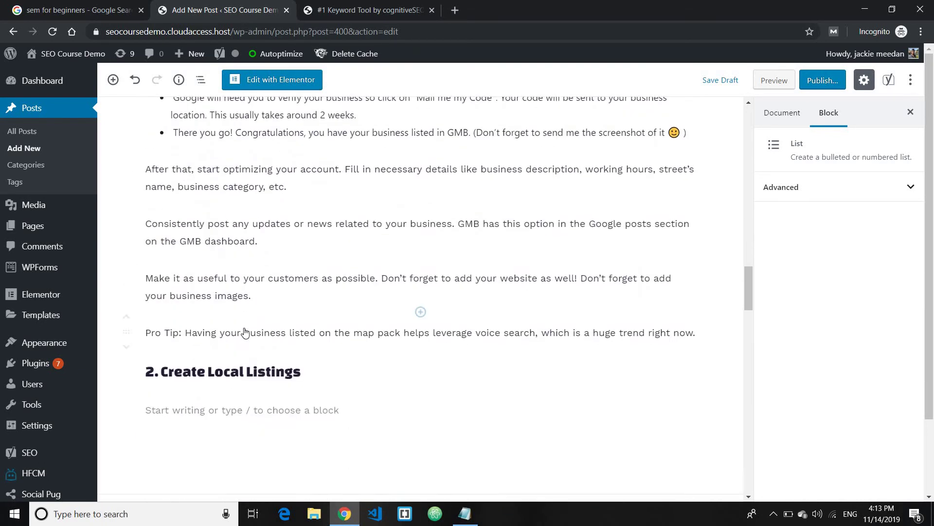
scroll(245, 332, "down", 4)
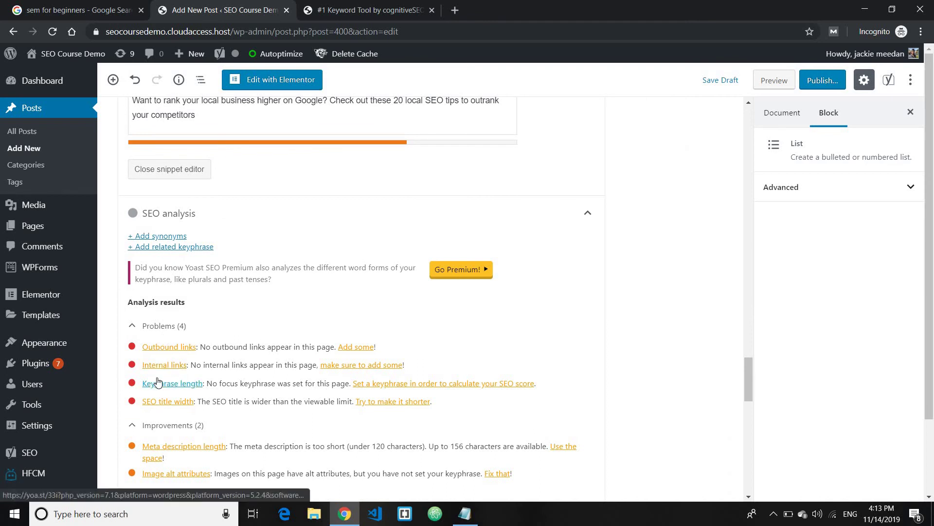
scroll(157, 375, "down", 1)
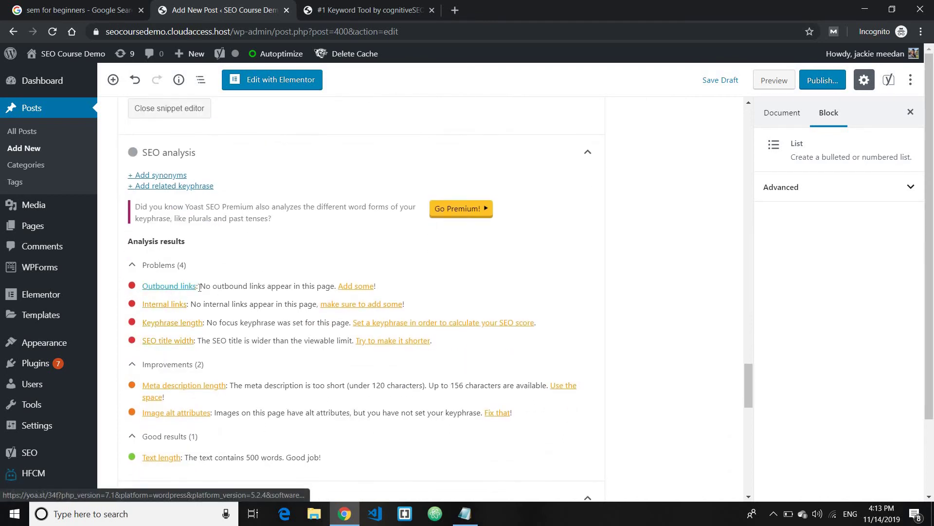
scroll(330, 302, "up", 20)
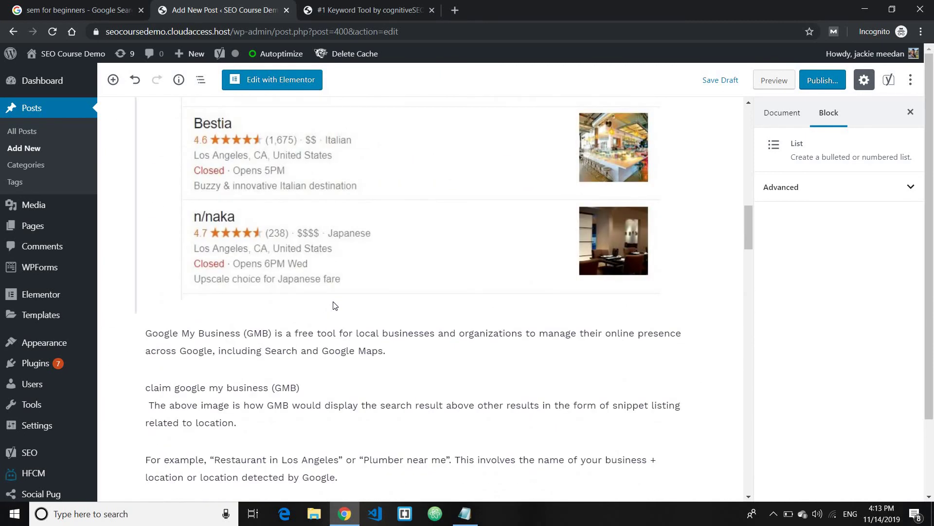
scroll(320, 319, "up", 4)
scroll(269, 303, "down", 4)
scroll(269, 303, "down", 1)
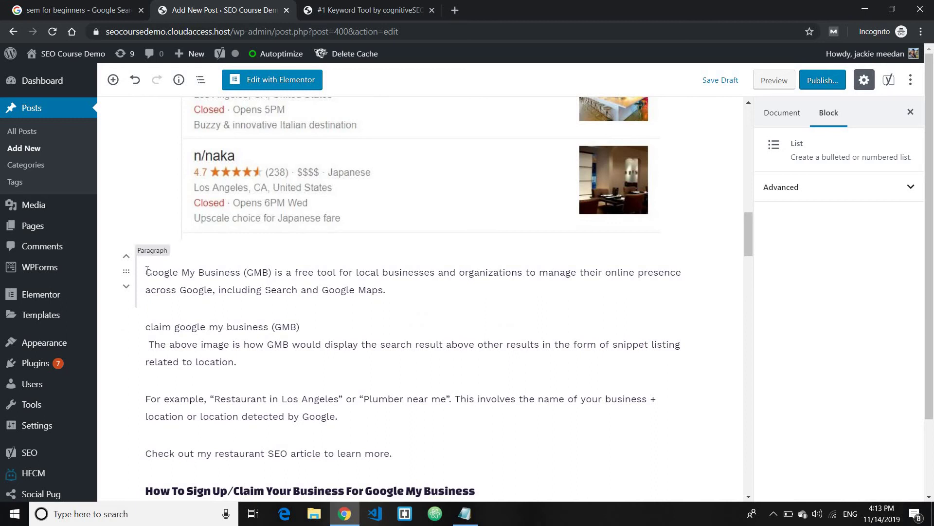
left_click_drag(147, 271, 270, 272)
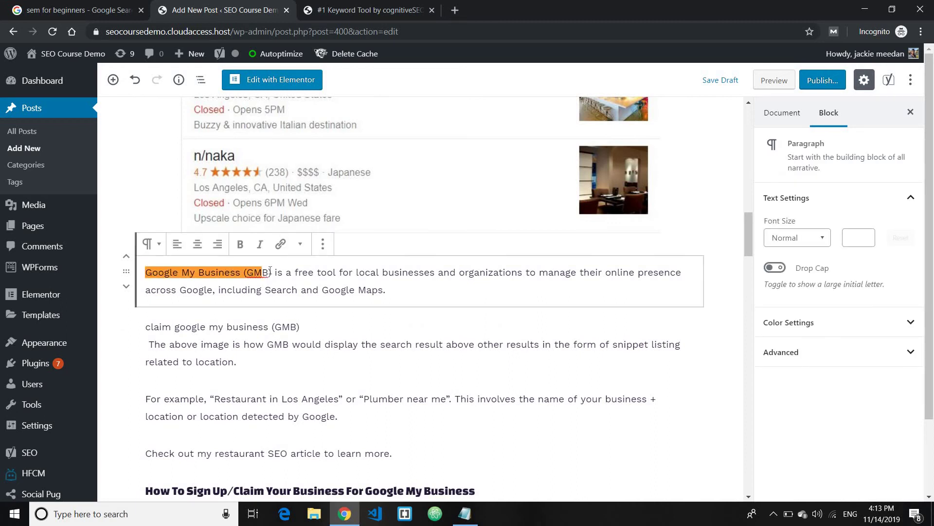
left_click(282, 244)
type("https")
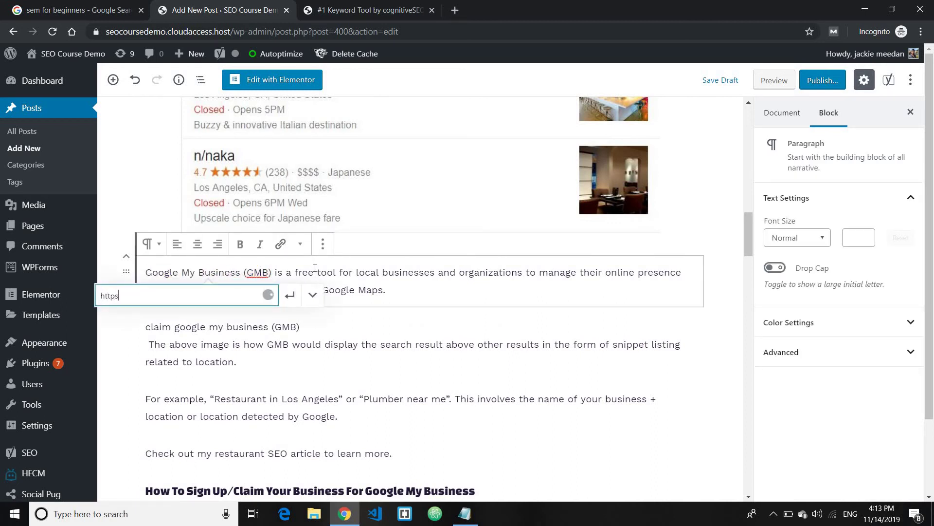
type("://google")
type(".com/business")
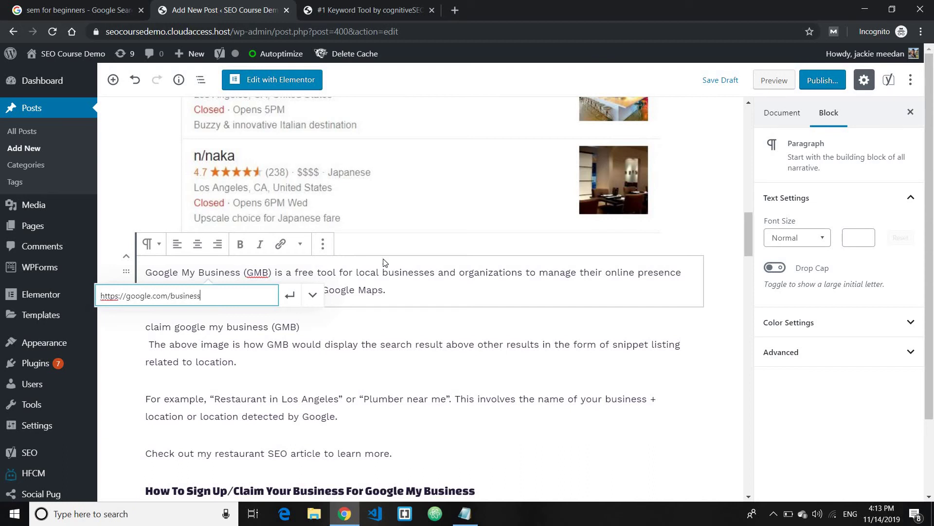
Step: Set the Google My Business (GMB) link to open in a new tab and apply it to the text
left_click(313, 294)
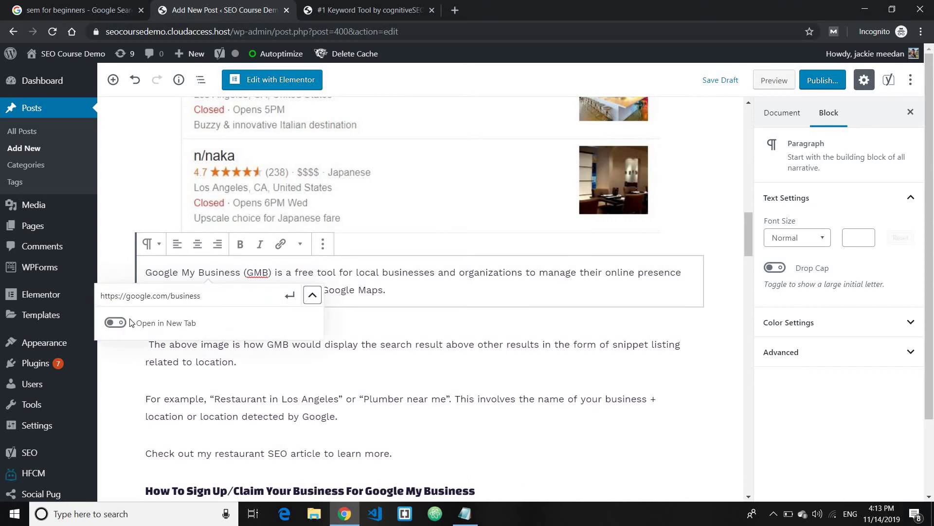
left_click(191, 321)
left_click(290, 296)
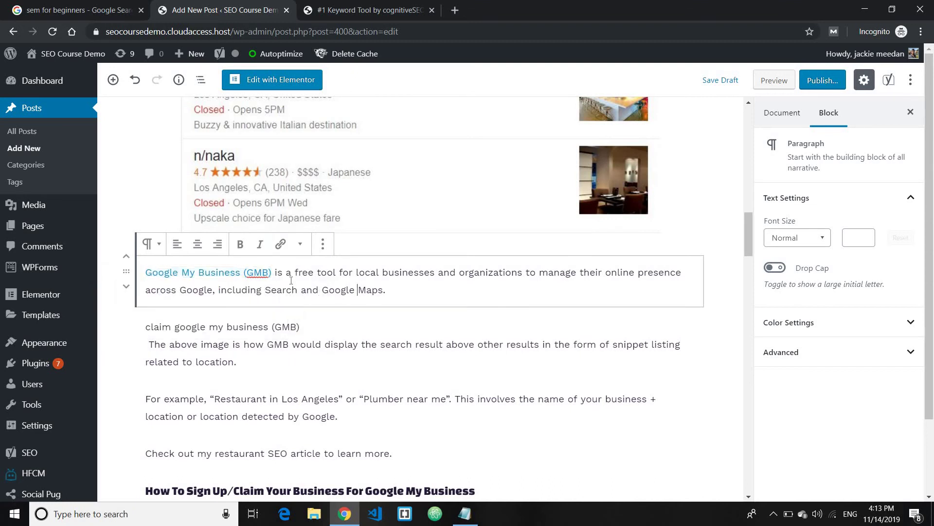
left_click_drag(211, 273, 282, 274)
scroll(444, 269, "down", 1)
left_click(341, 296)
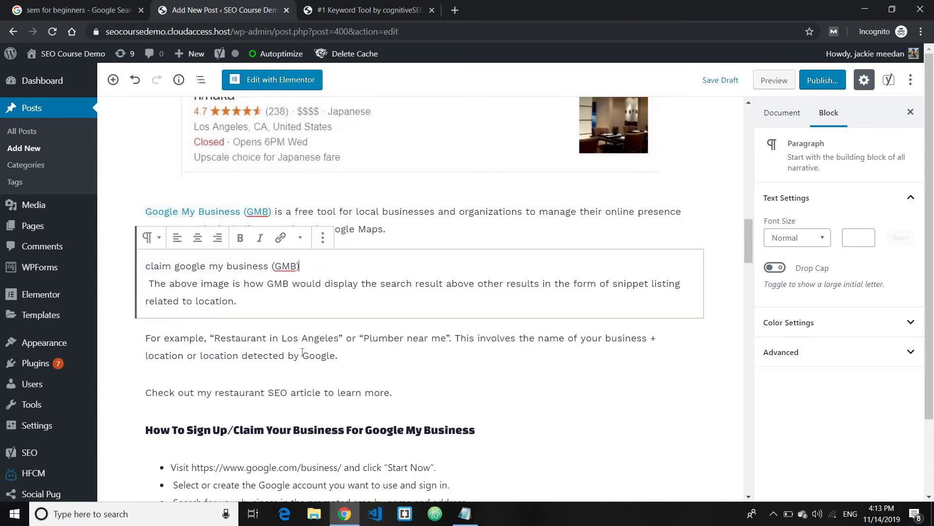
Step: Recheck the outbound links entry in the Yoast SEO analysis results
scroll(266, 309, "down", 2)
scroll(266, 306, "down", 20)
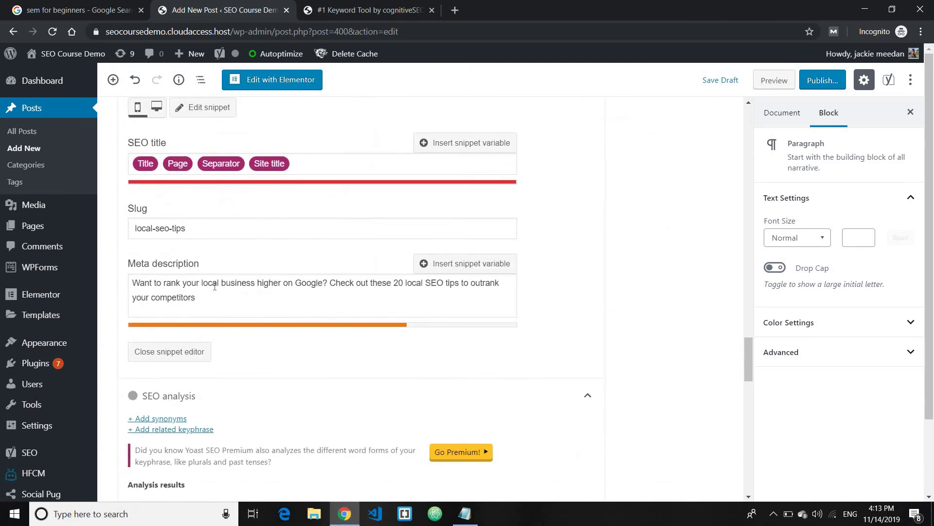
scroll(178, 327, "down", 3)
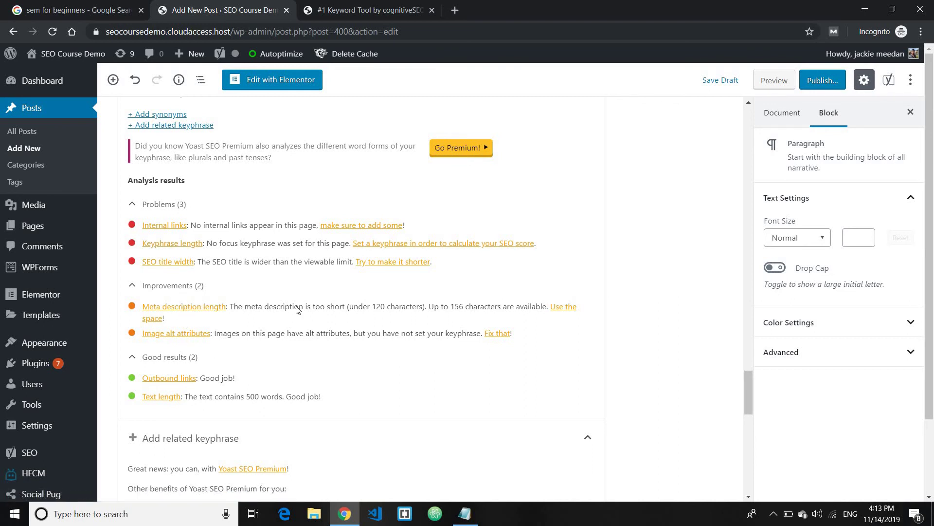
Step: Review the post from its opening headings through the tips, snippet preview and Yoast SEO analysis results
scroll(316, 293, "up", 5)
scroll(316, 293, "up", 20)
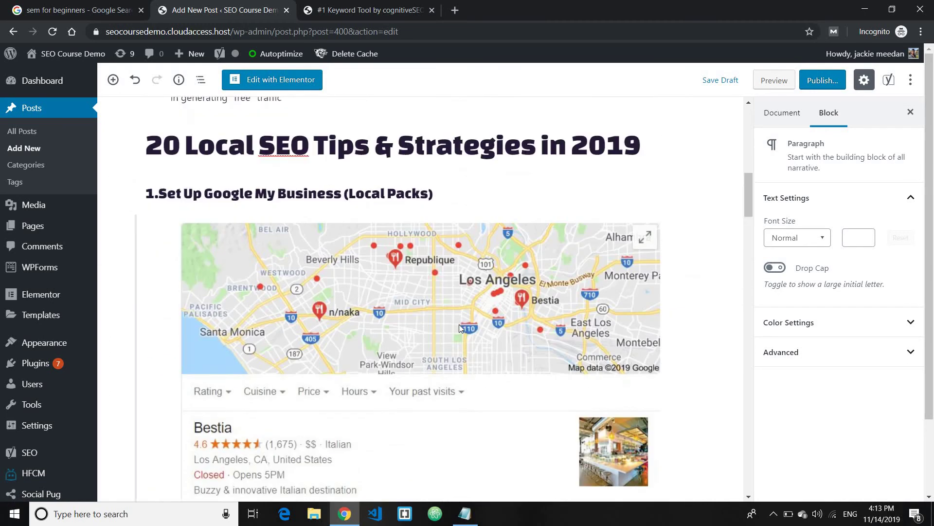
scroll(277, 193, "up", 6)
scroll(277, 193, "down", 8)
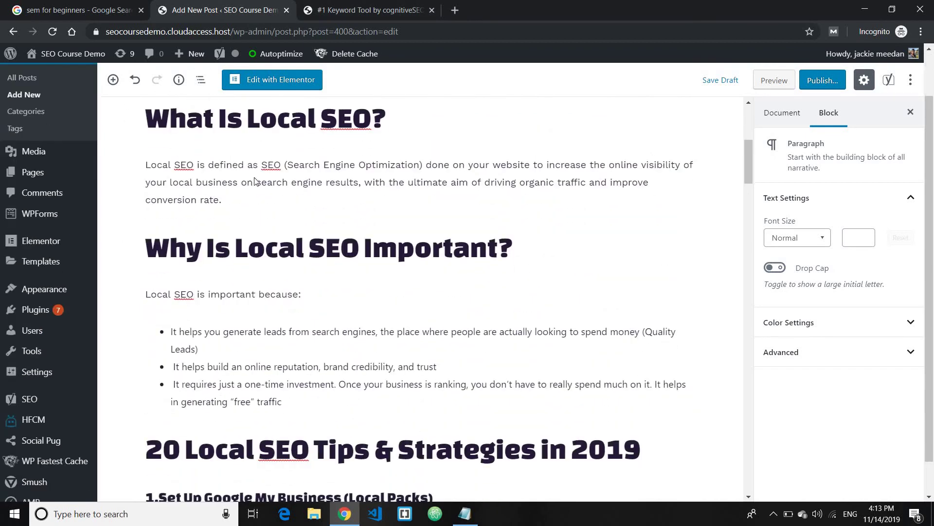
scroll(277, 193, "down", 20)
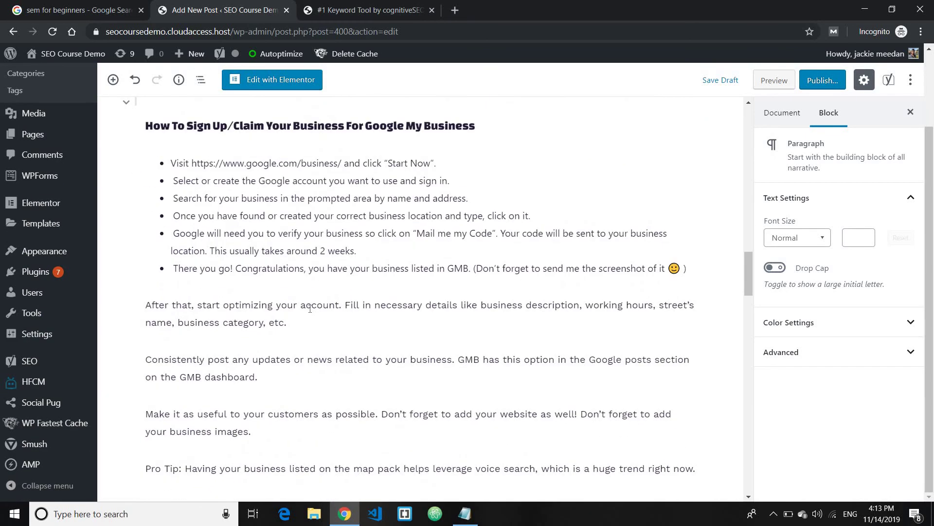
scroll(371, 347, "up", 10)
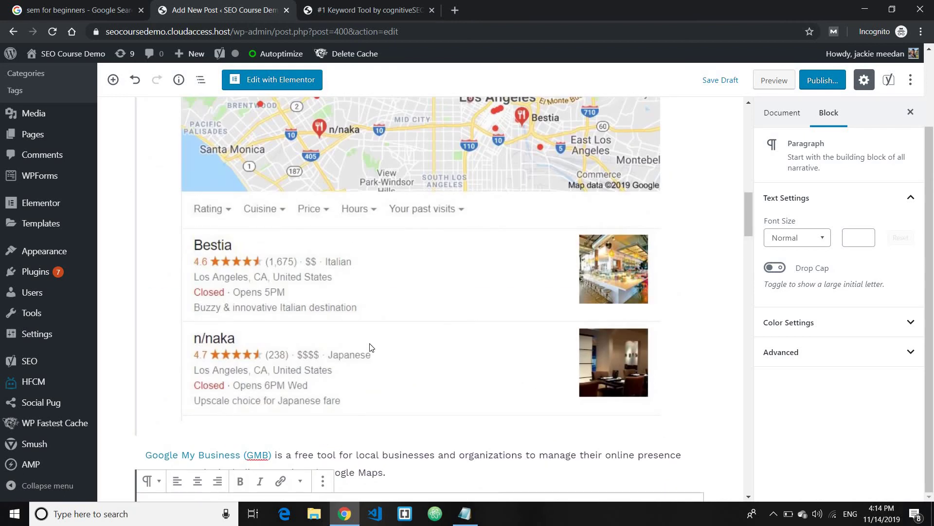
scroll(372, 346, "down", 7)
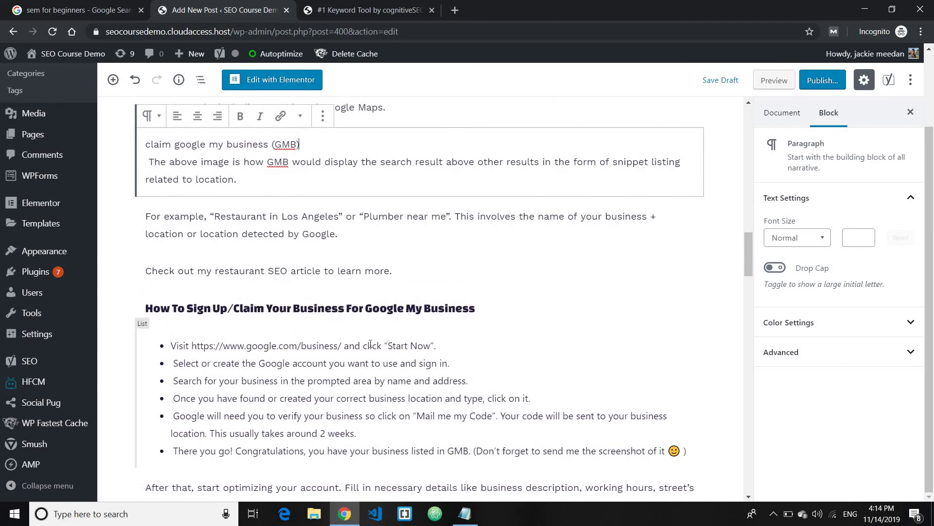
scroll(370, 343, "down", 18)
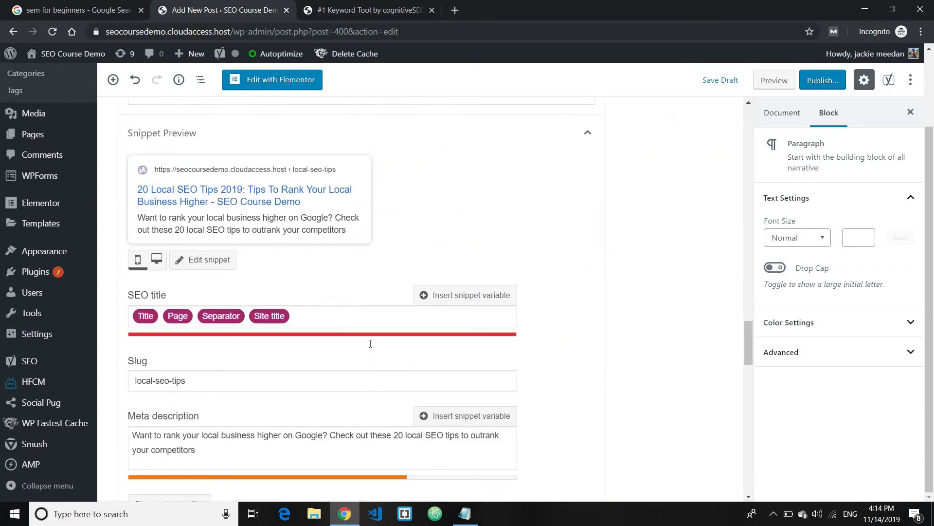
scroll(355, 261, "up", 7)
scroll(354, 261, "up", 5)
scroll(354, 261, "down", 6)
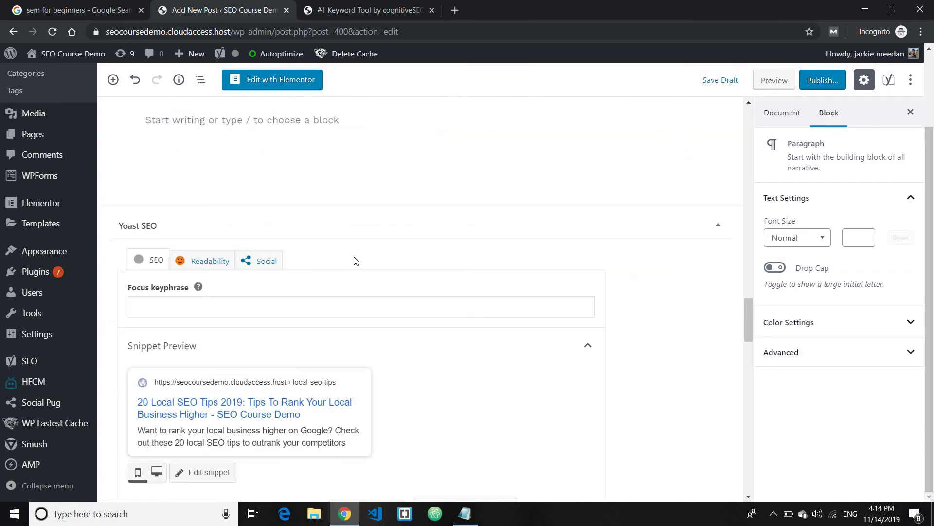
scroll(354, 260, "down", 15)
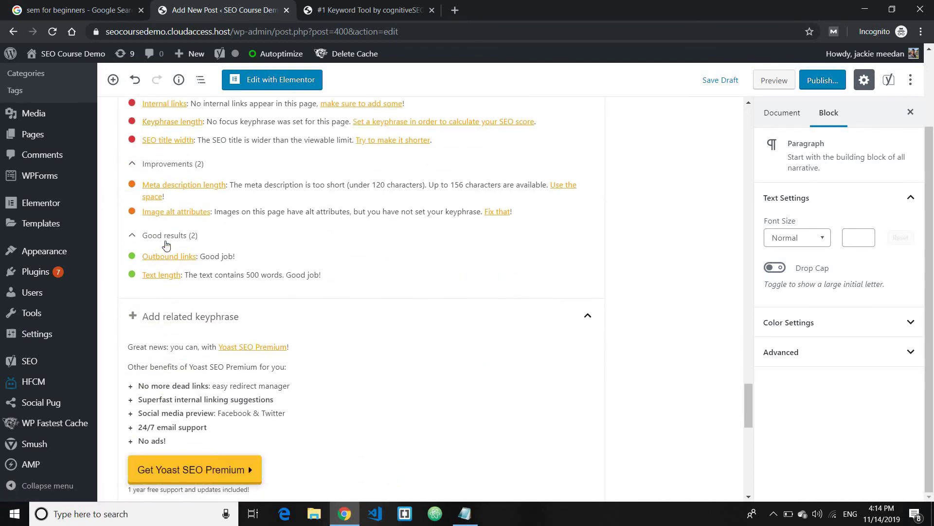
Step: Reread the Yoast SEO problems and improvements, the local tips, the map image section and the introductory paragraphs of the post
scroll(278, 348, "up", 2)
scroll(276, 347, "up", 5)
scroll(291, 363, "down", 1)
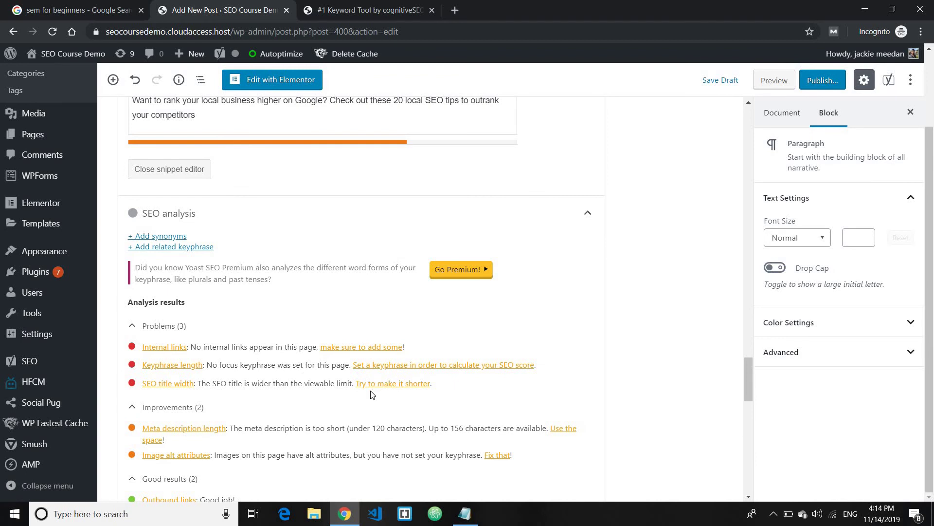
scroll(362, 393, "up", 20)
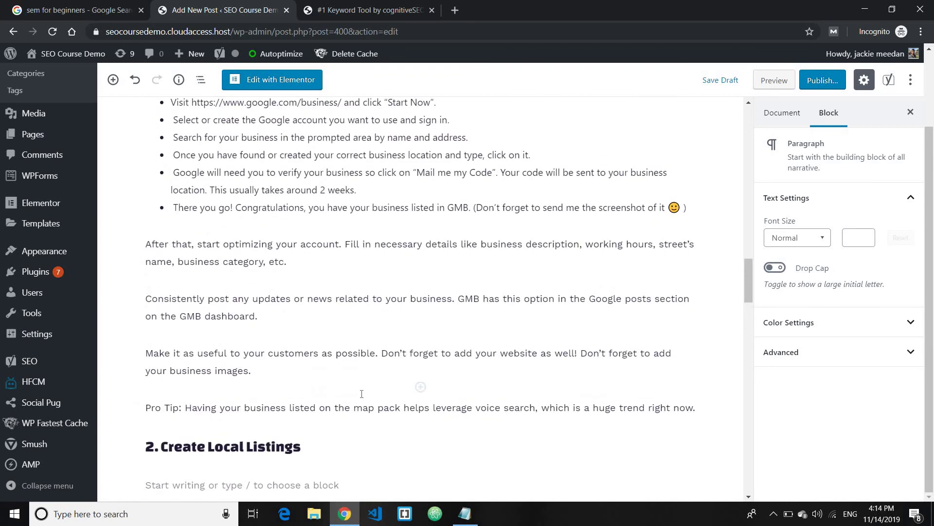
scroll(362, 393, "up", 15)
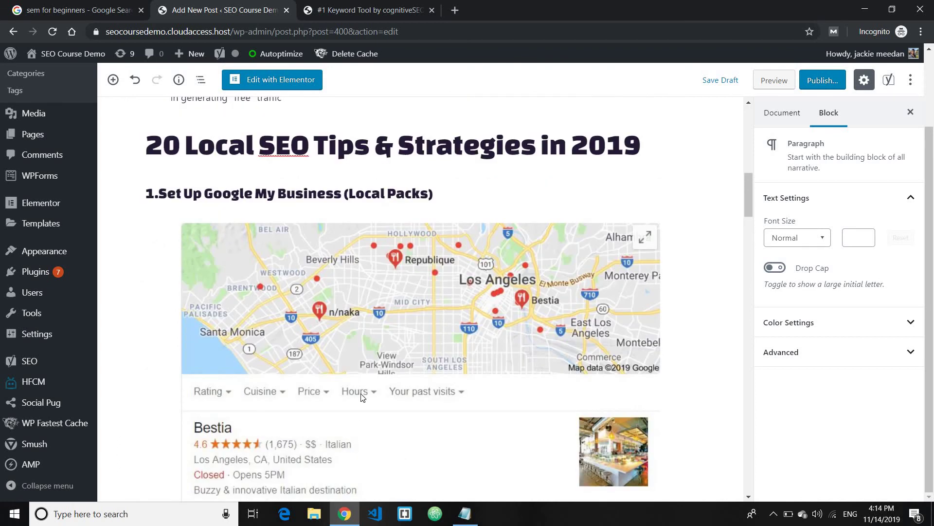
scroll(362, 397, "down", 3)
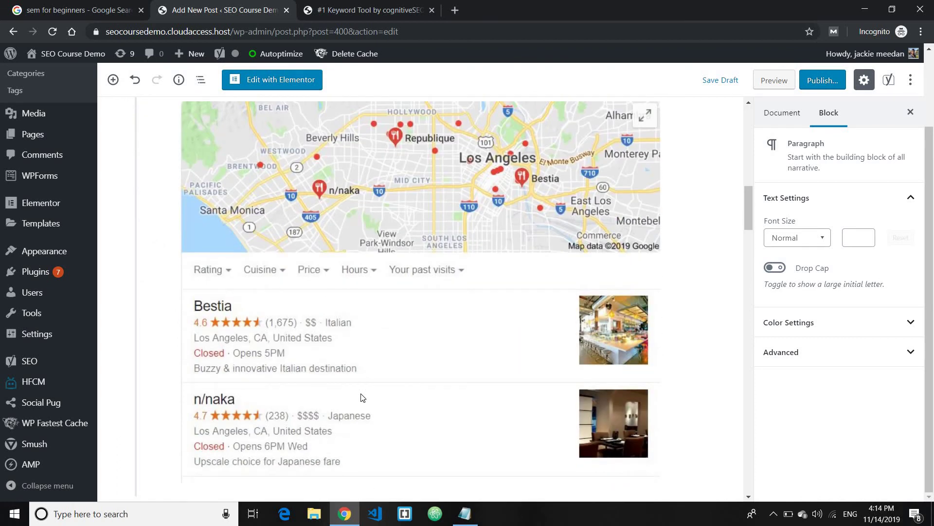
scroll(362, 397, "down", 3)
scroll(361, 393, "up", 10)
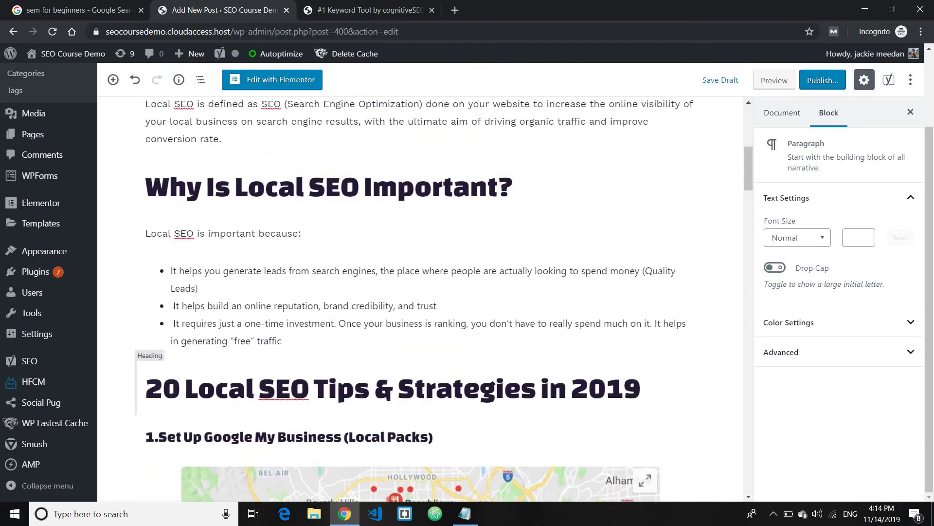
scroll(362, 393, "up", 8)
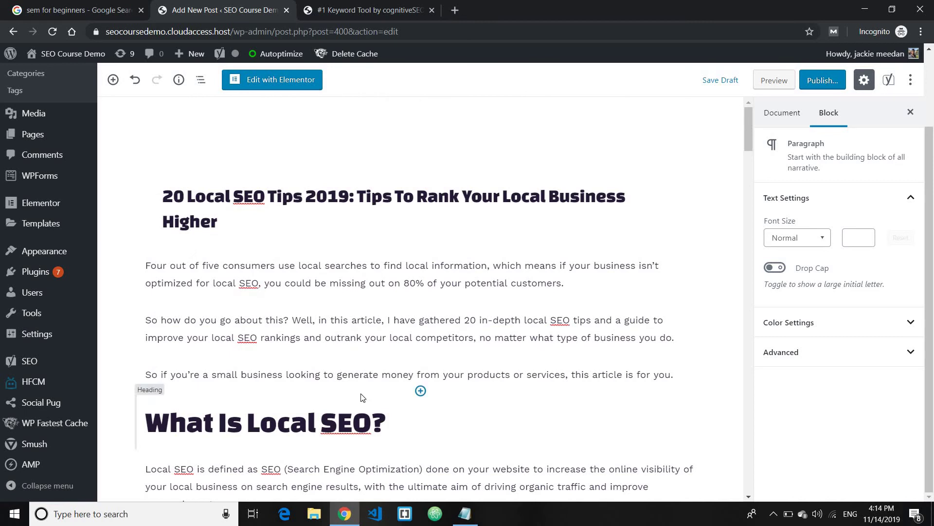
triple_click(282, 246)
left_click(440, 283)
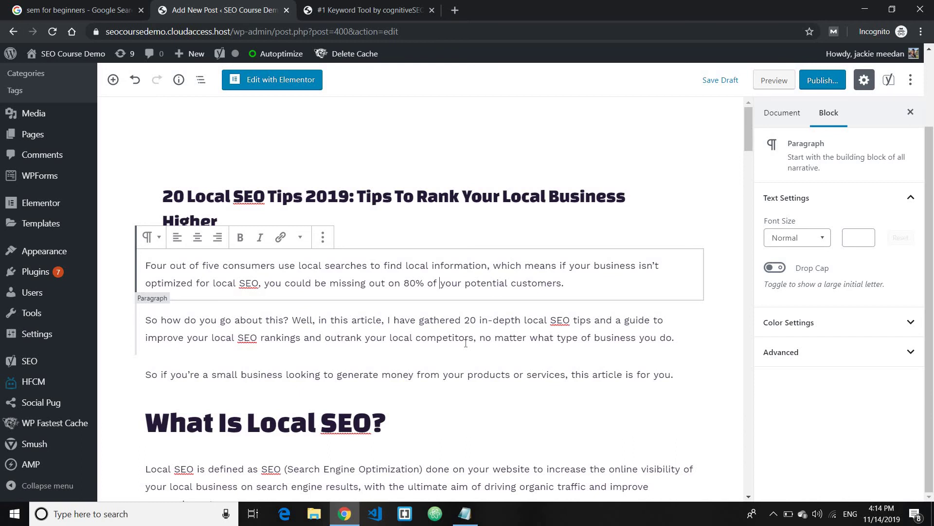
scroll(465, 343, "down", 15)
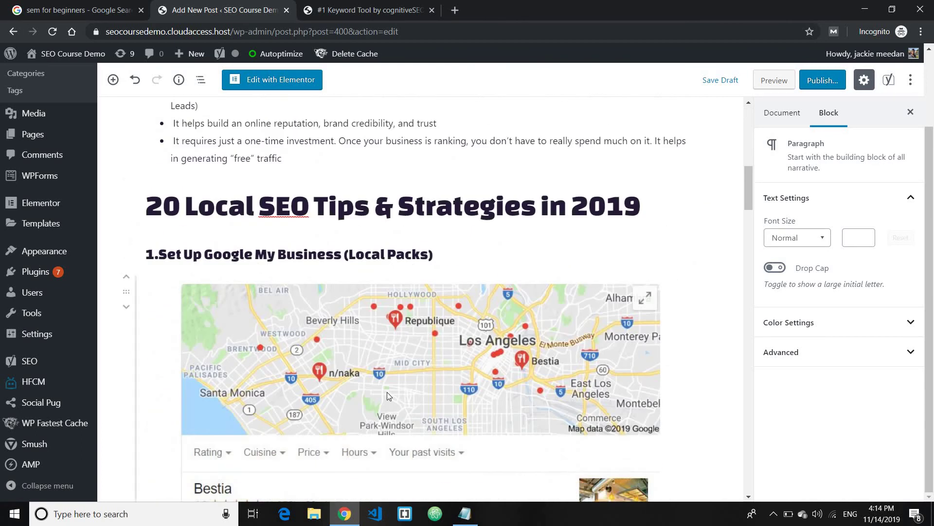
scroll(363, 388, "up", 2)
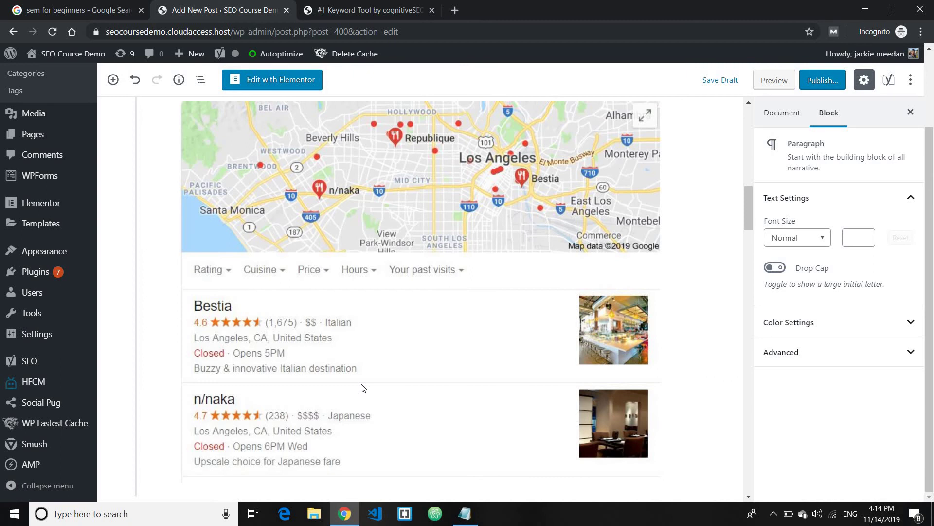
scroll(363, 388, "up", 5)
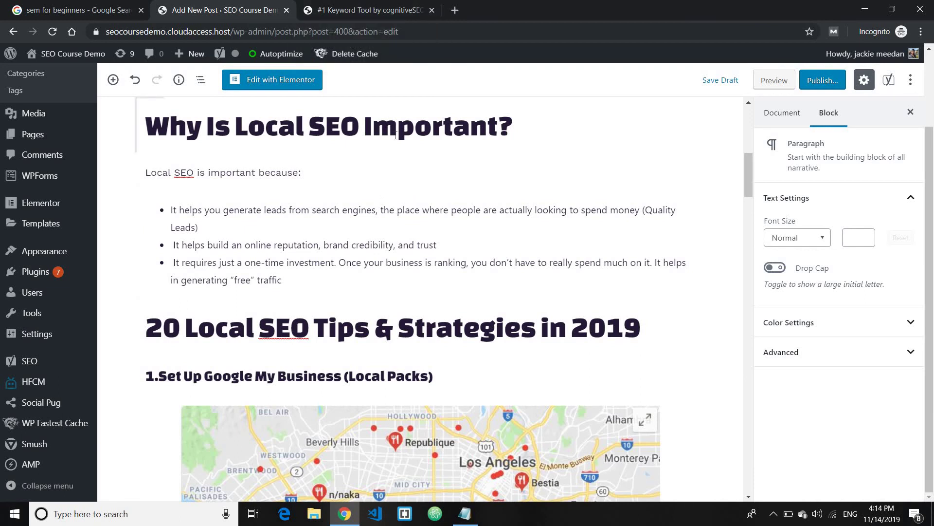
Step: Switch to the cognitiveSEO Keyword Tool and analyze the keyword "local seo tips 2019" worldwide
left_click(370, 10)
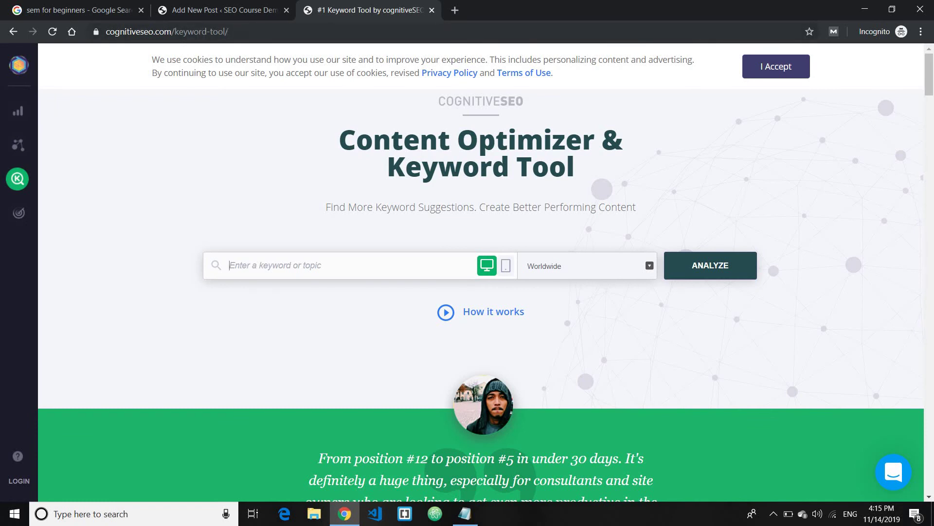
left_click(208, 275)
left_click(305, 264)
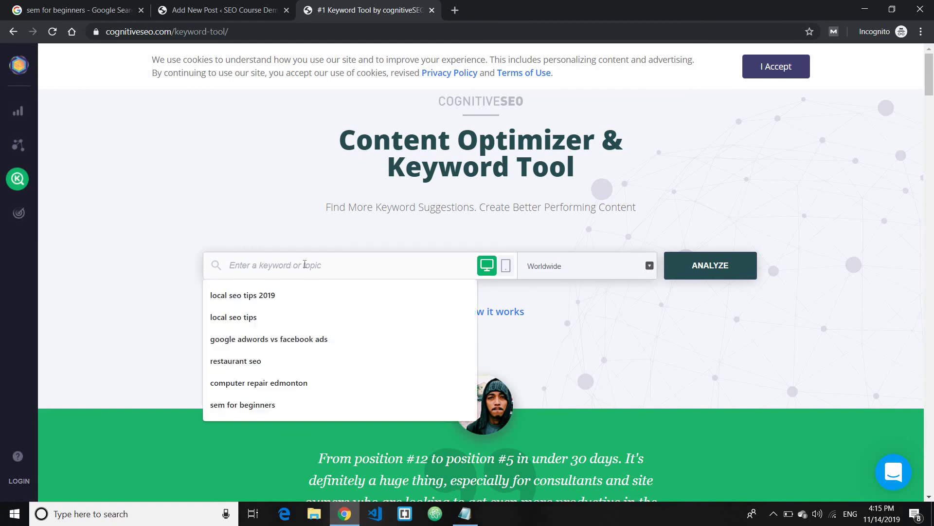
left_click(298, 295)
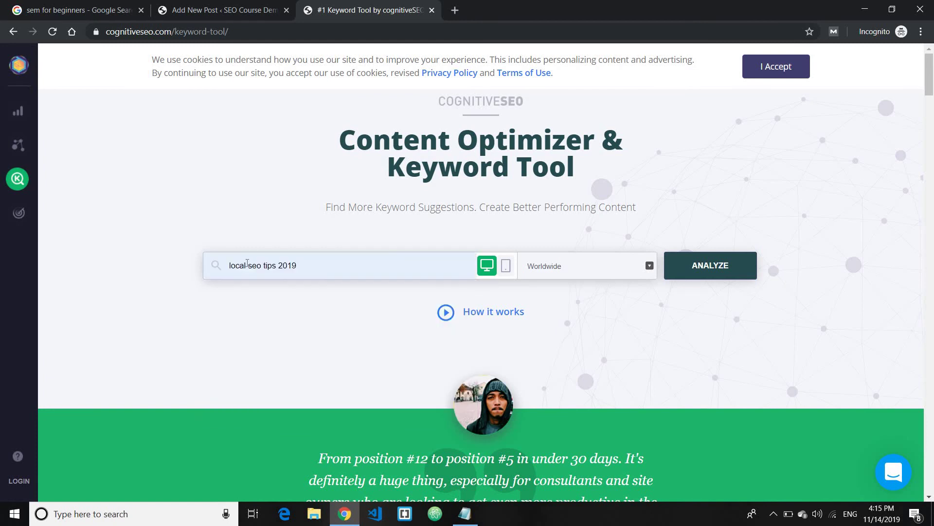
left_click(700, 271)
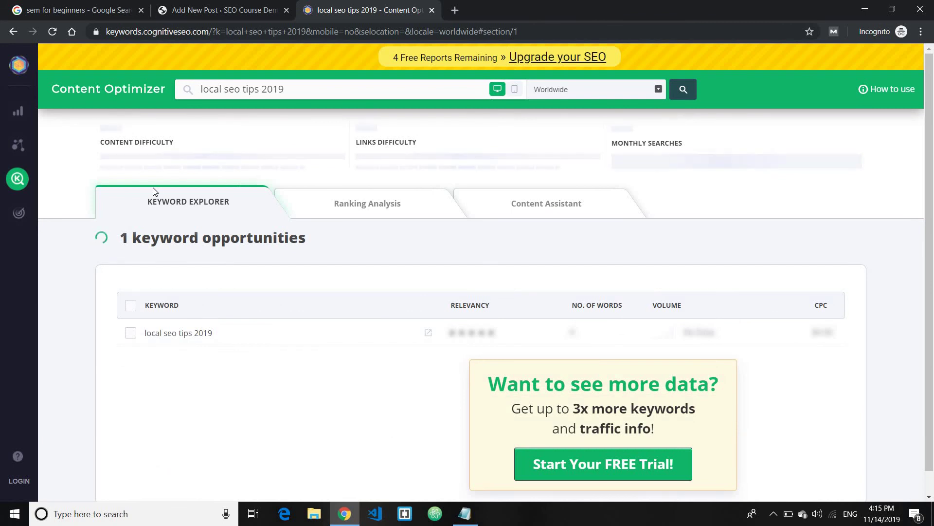
Step: Return to the WordPress post and copy all its content blocks, from the opening paragraph to the block under "2. Create Local Listings"
left_click(192, 10)
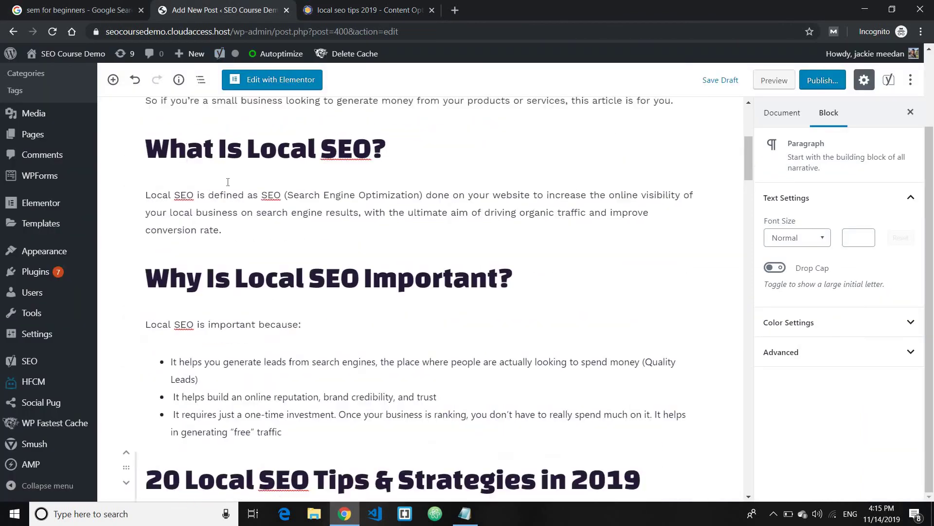
scroll(227, 182, "up", 6)
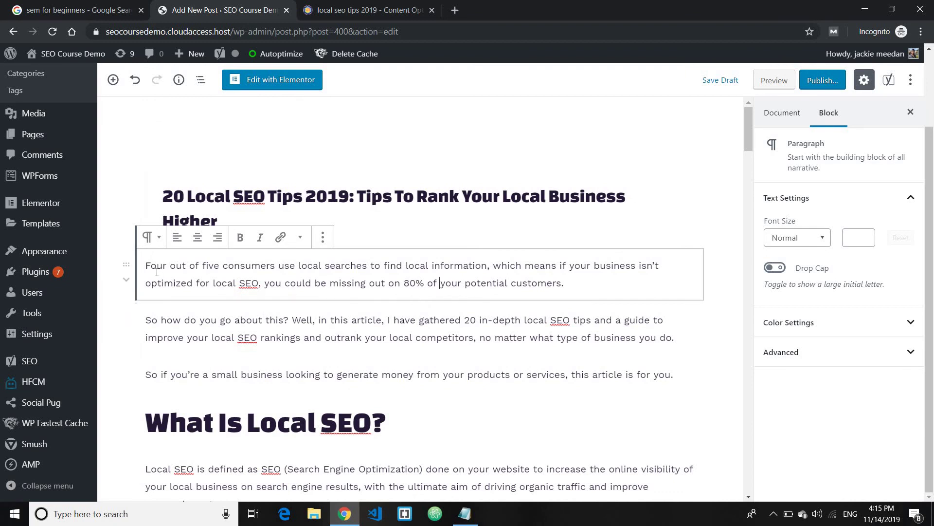
left_click_drag(248, 352, 339, 443)
scroll(336, 490, "down", 15)
left_click_drag(340, 487, 345, 442)
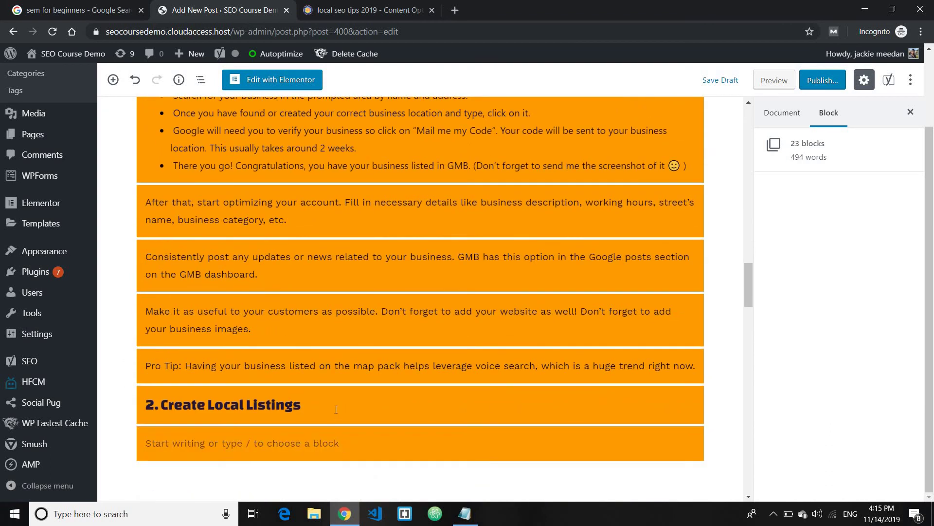
left_click_drag(335, 409, 336, 407)
Step: Start optimizing content in cognitiveSEO's Content Assistant for "local seo tips 2019" and paste the copied post body as the content
left_click(377, 6)
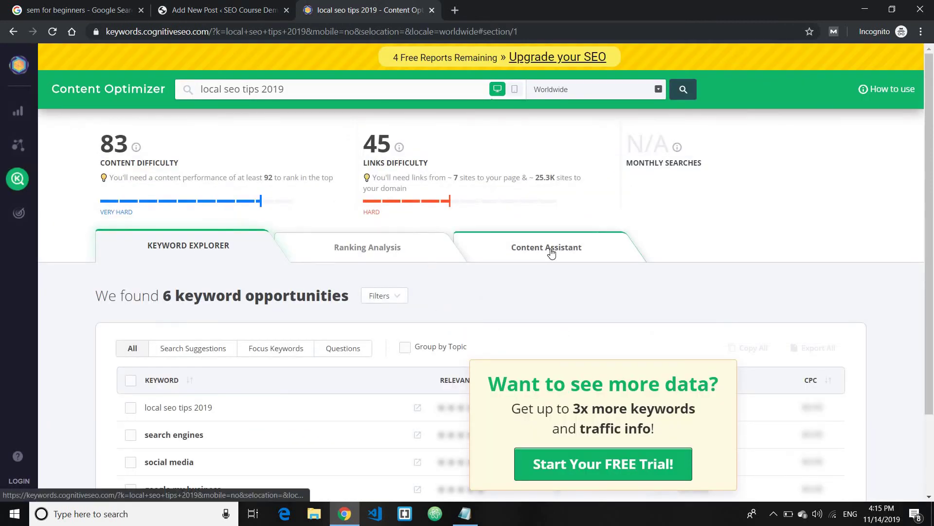
left_click(550, 251)
scroll(219, 340, "down", 1)
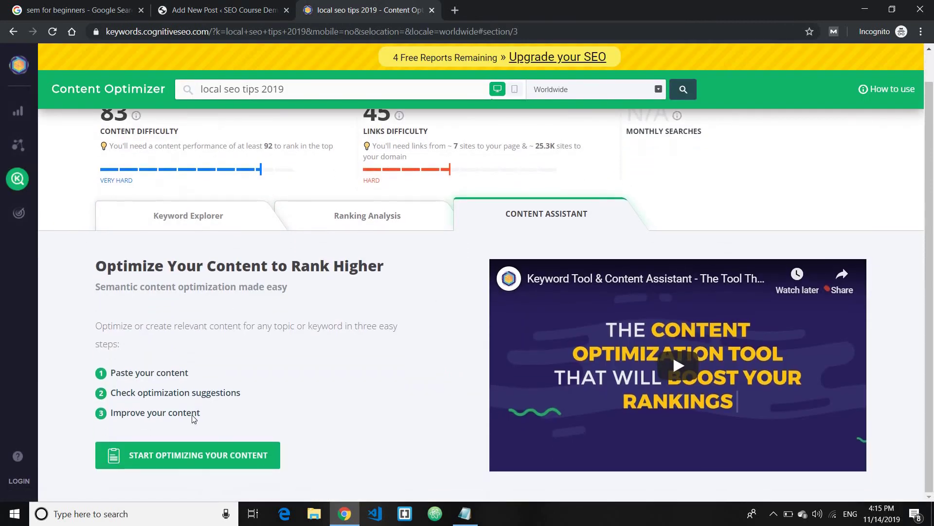
left_click(188, 446)
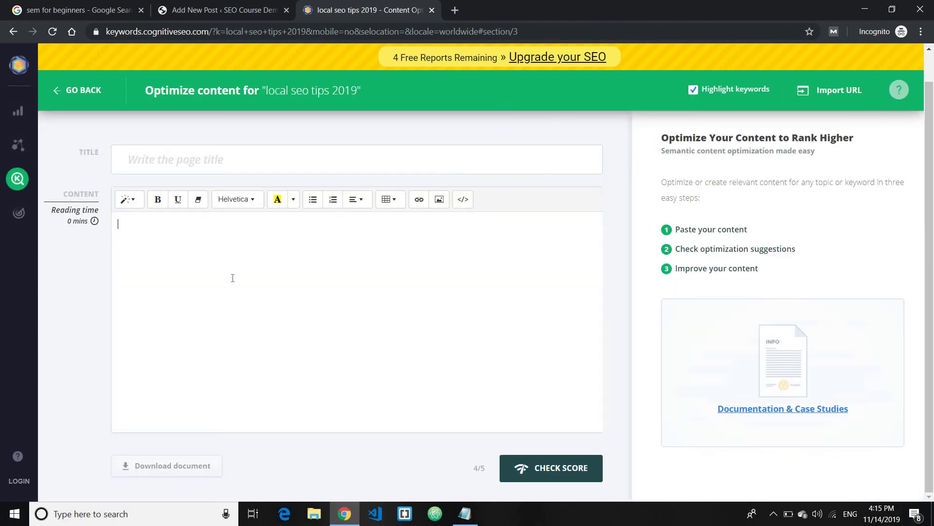
key("ctrl+v")
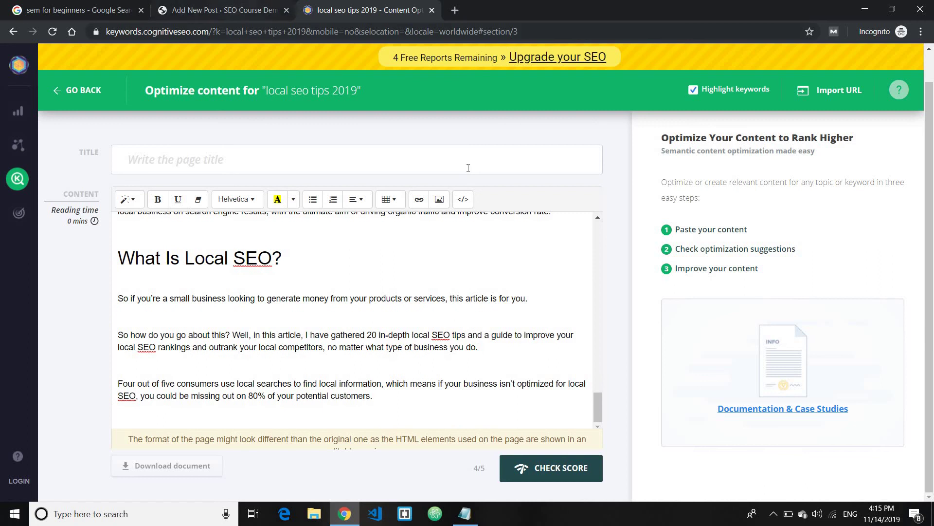
Step: Copy the title "20 Local SEO Tips 2019: Tips To Rank Your Local Business Higher" from WordPress into cognitiveSEO's page title and check the content score
left_click(215, 10)
scroll(673, 270, "up", 15)
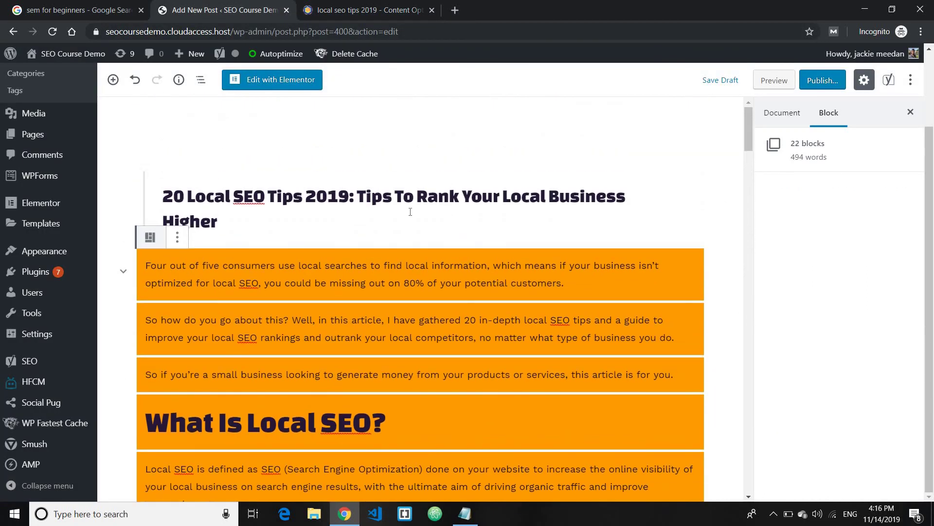
triple_click(410, 212)
key("ctrl+c")
left_click(347, 10)
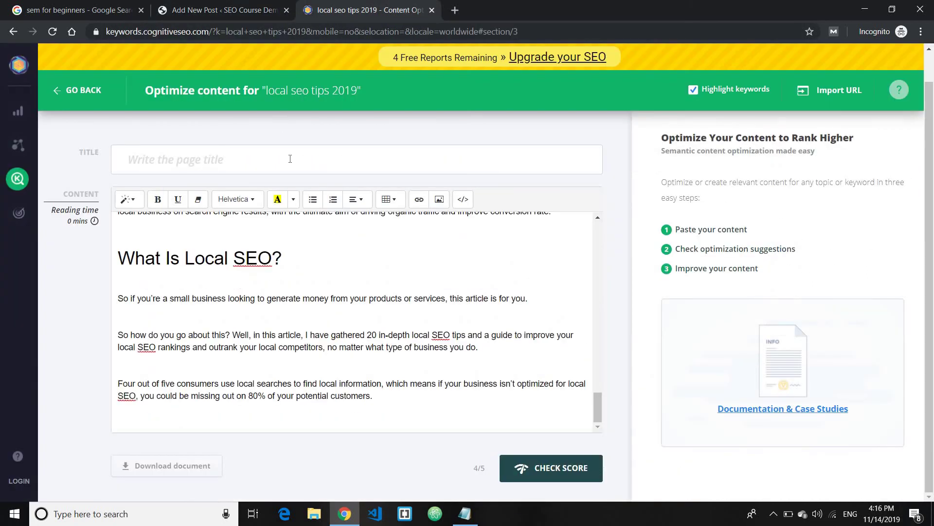
key("ctrl+v")
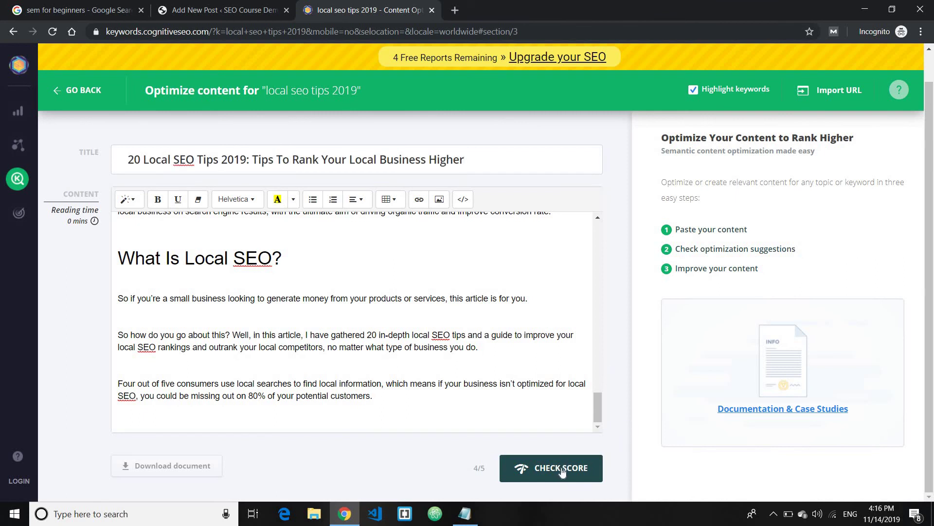
left_click(562, 470)
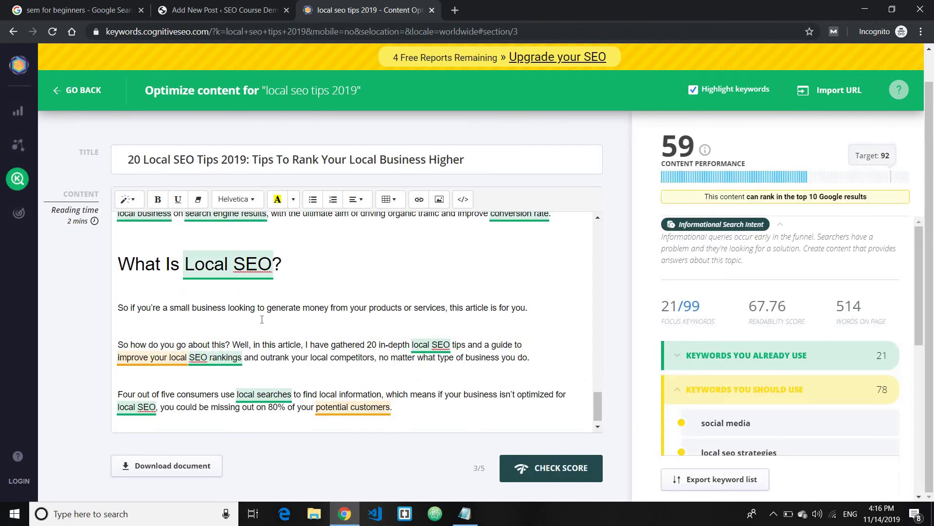
Step: Examine the highlighted keywords throughout the pasted content, the content performance score, its ranking estimate and the target score
scroll(263, 318, "down", 10)
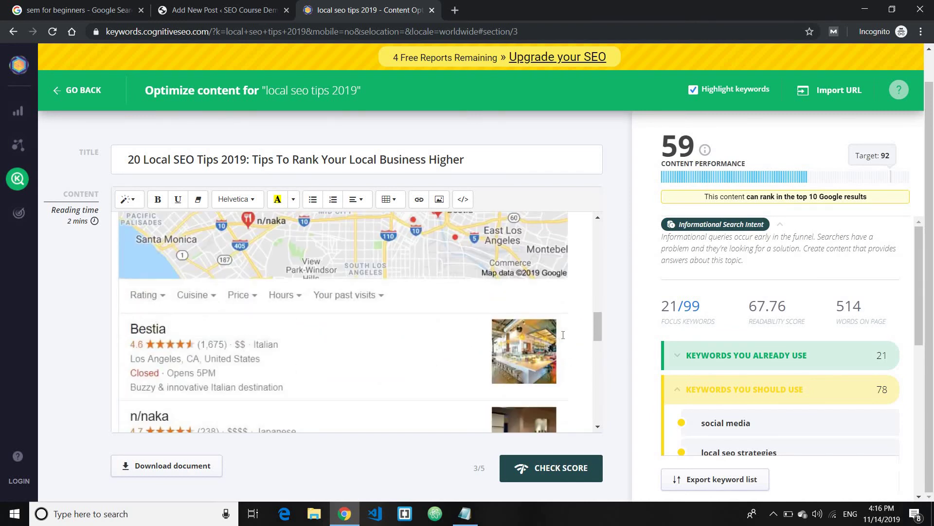
left_click_drag(596, 326, 594, 235)
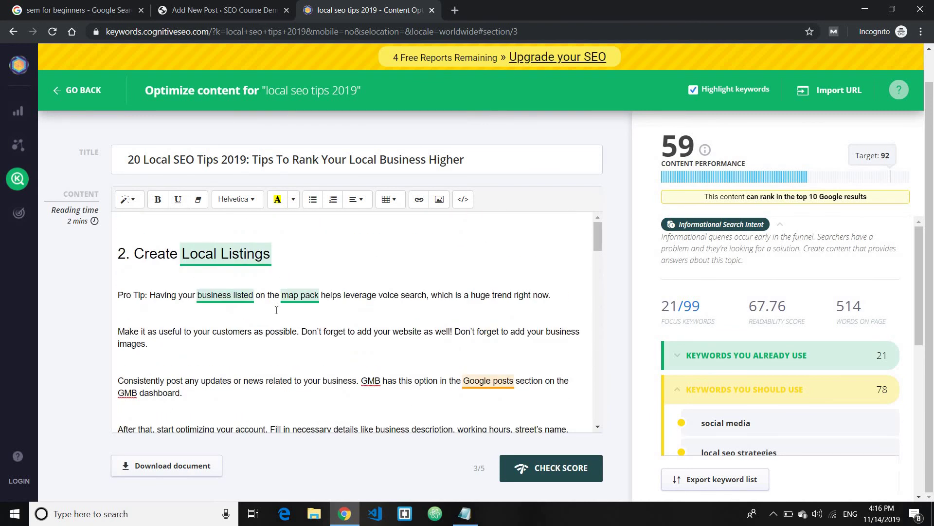
scroll(229, 299, "down", 5)
scroll(229, 299, "down", 15)
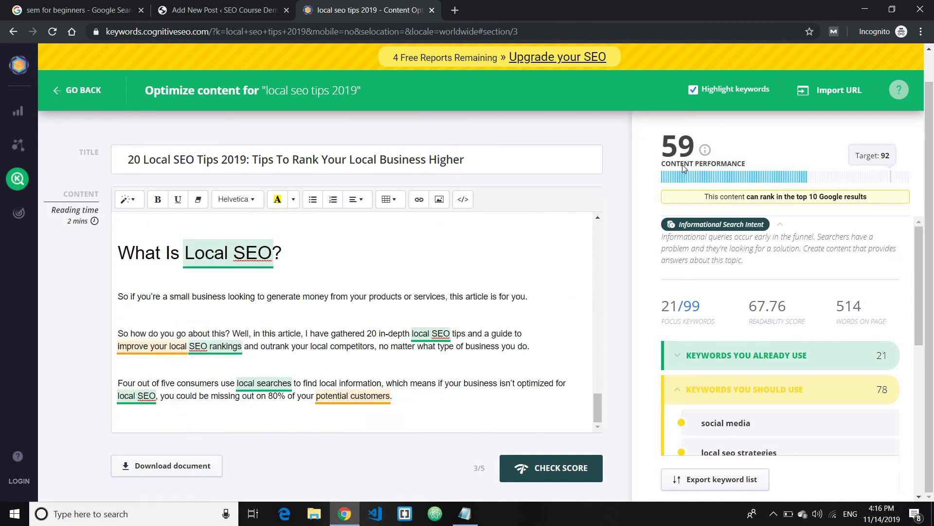
double_click(666, 152)
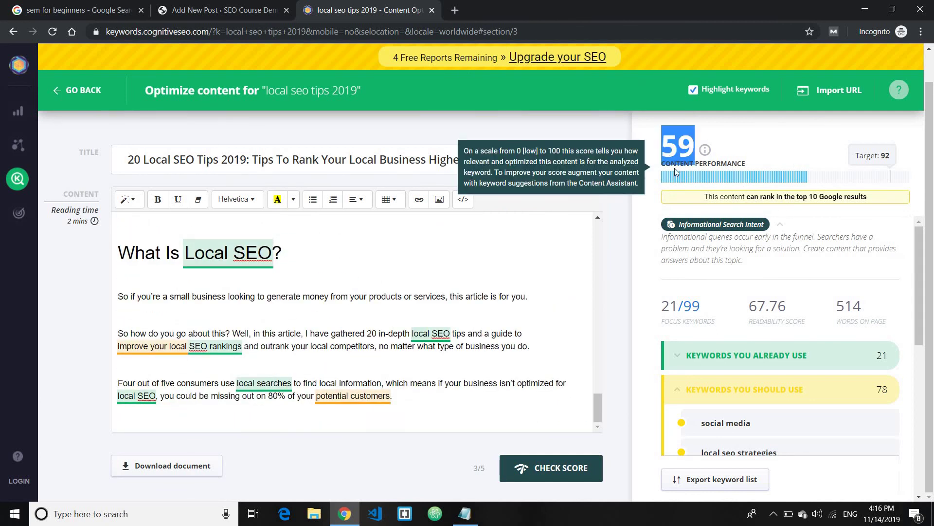
left_click(753, 200)
left_click_drag(724, 196, 865, 197)
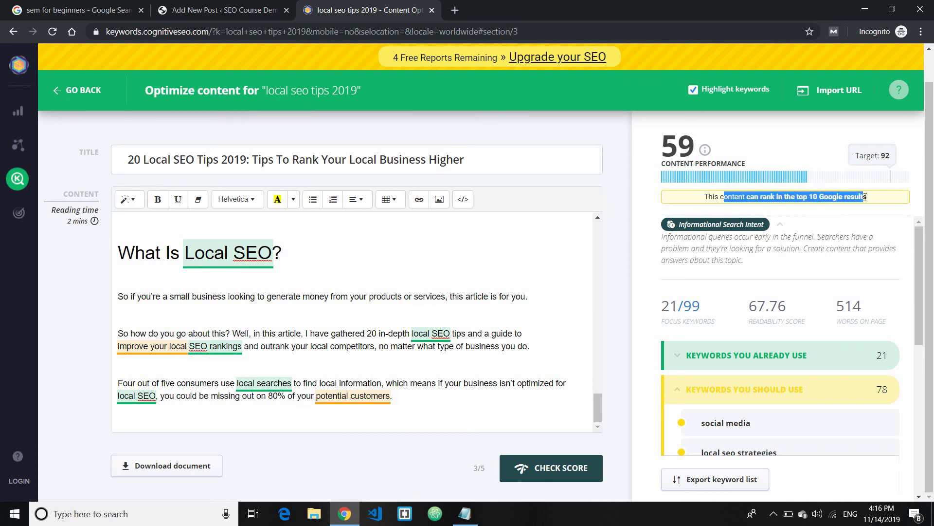
left_click(891, 154)
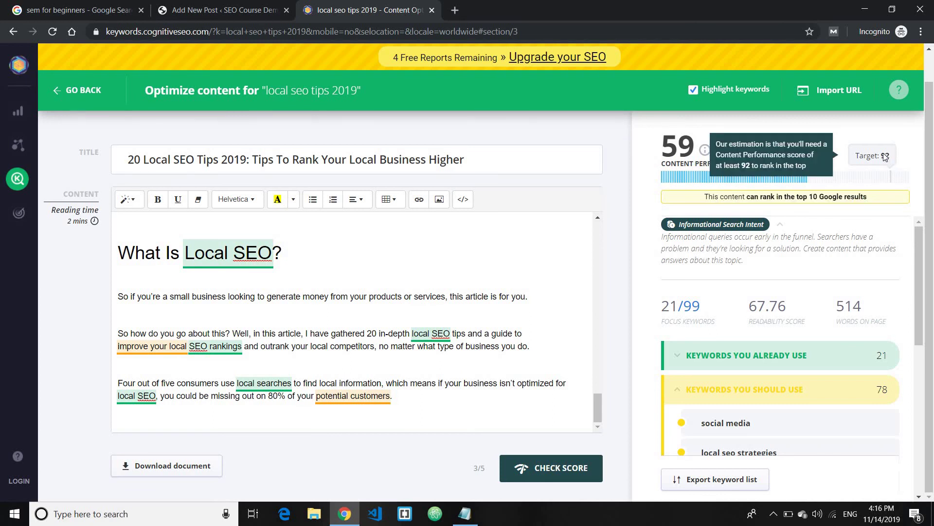
double_click(885, 156)
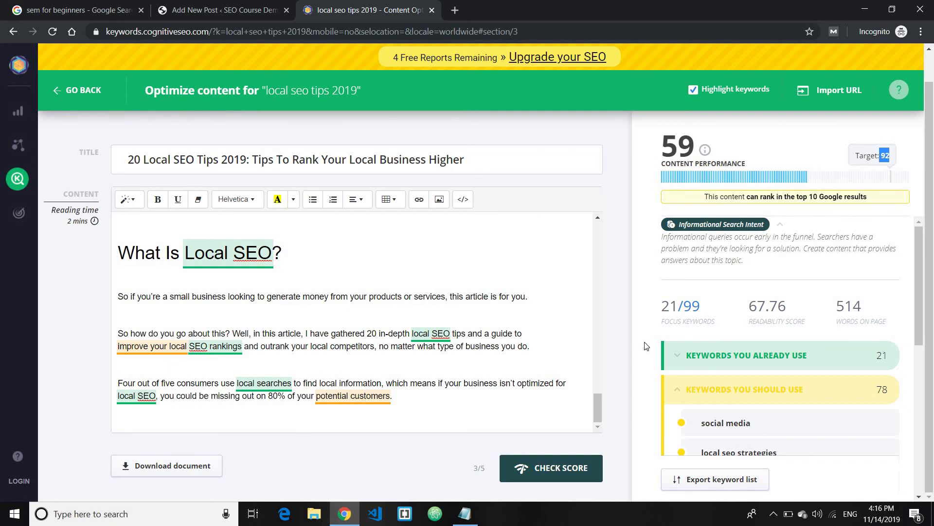
Step: Review the keywords the content should use, expand those it should use more often, and compare the performance score with its target
scroll(737, 328, "down", 5)
scroll(730, 292, "up", 4)
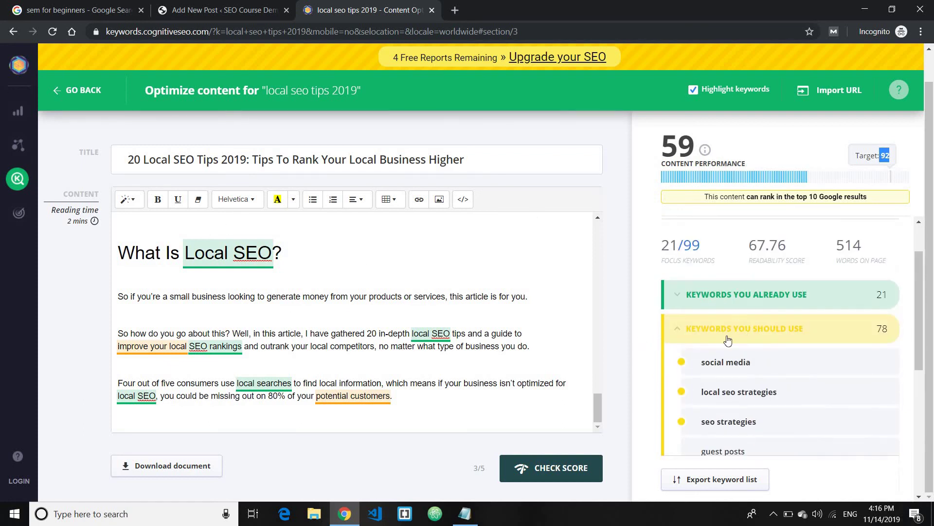
scroll(728, 339, "down", 2)
scroll(722, 356, "up", 1)
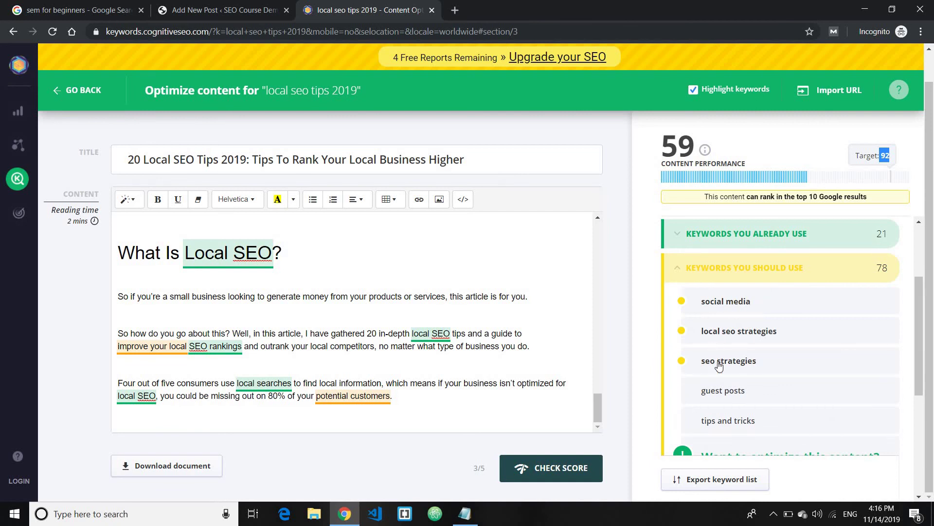
scroll(779, 292, "down", 3)
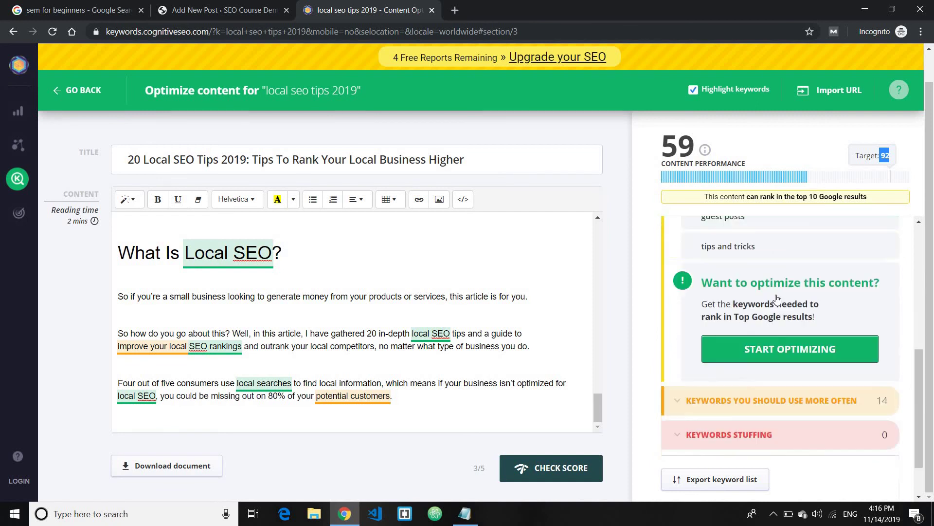
scroll(777, 299, "down", 1)
left_click(774, 337)
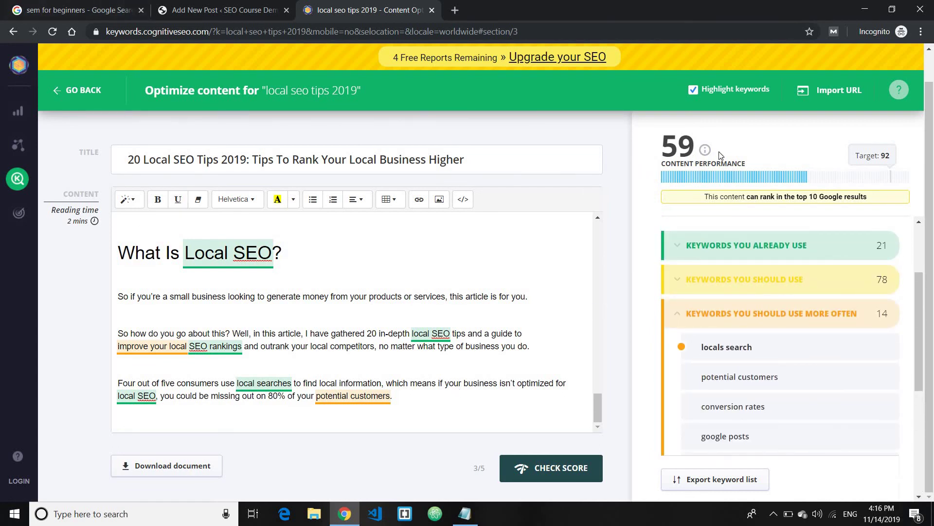
mouse_move(743, 159)
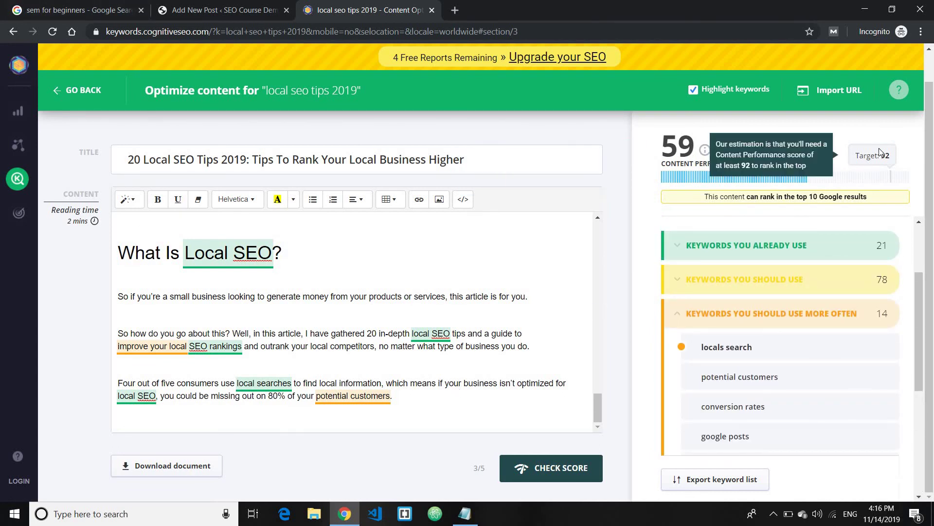